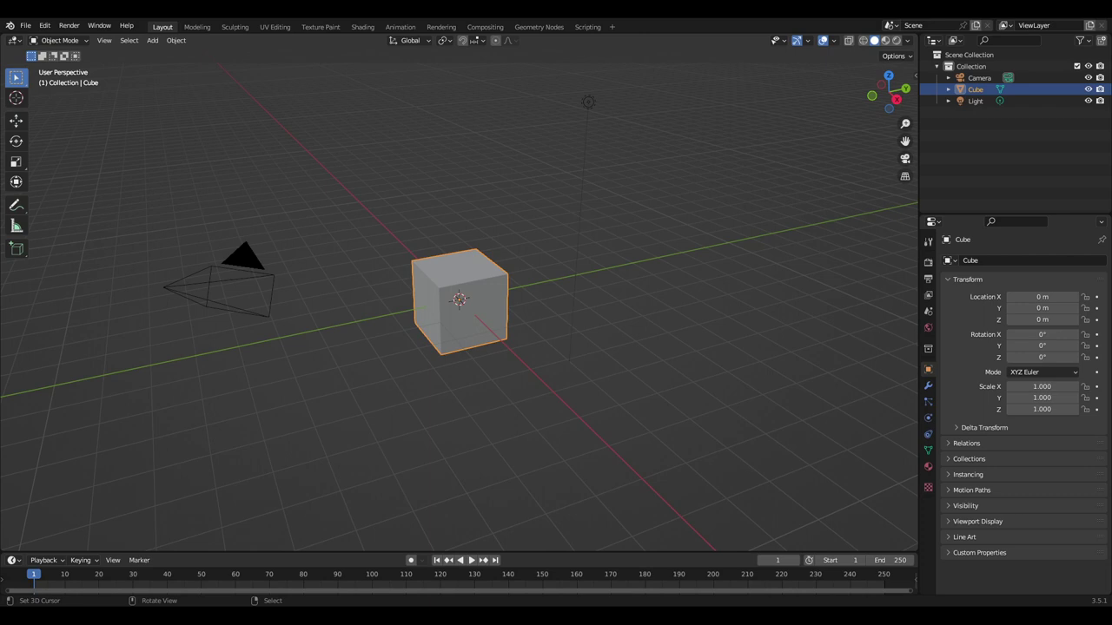
Zoom the 3D view in and back out, then drag the viewport–timeline border up to enlarge the timeline
{"action": "scroll", "coordinate": [426, 331], "scroll_direction": "up", "scroll_amount": 1}
{"action": "scroll", "coordinate": [426, 331], "scroll_direction": "up", "scroll_amount": 2}
{"action": "scroll", "coordinate": [472, 353], "scroll_direction": "up", "scroll_amount": 1}
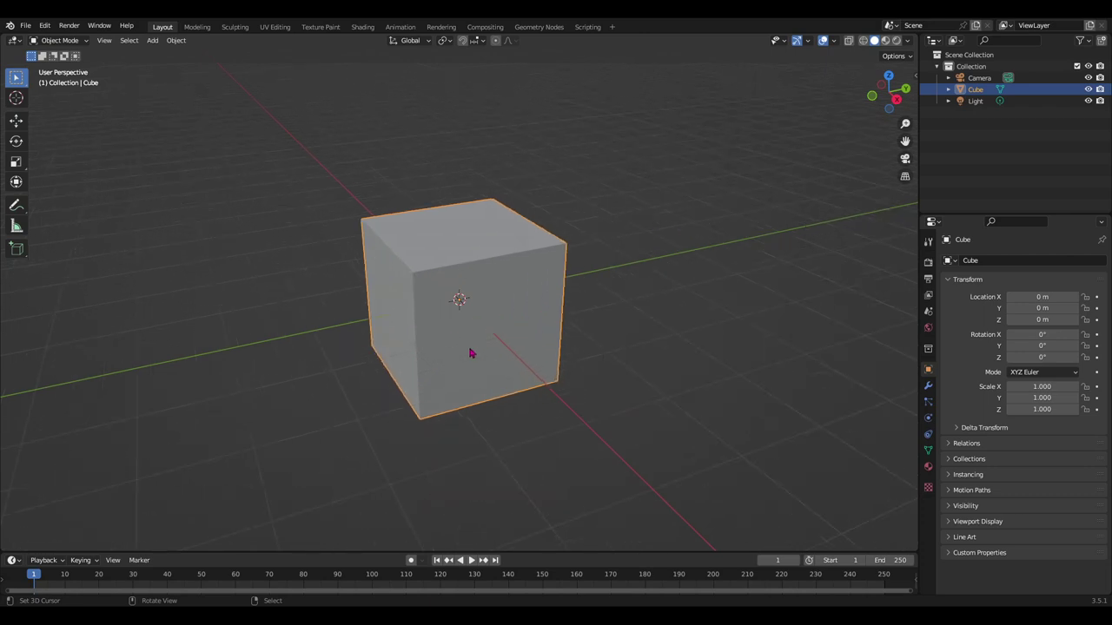
{"action": "scroll", "coordinate": [472, 353], "scroll_direction": "down", "scroll_amount": 4}
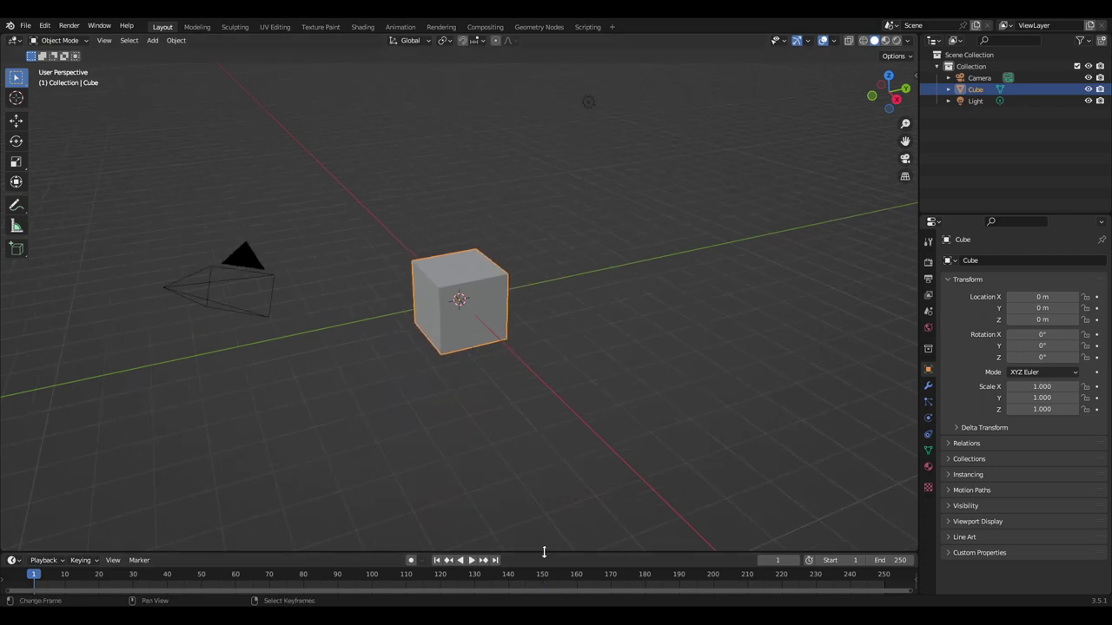
{"action": "left_click_drag", "start_coordinate": [544, 553], "coordinate": [568, 490]}
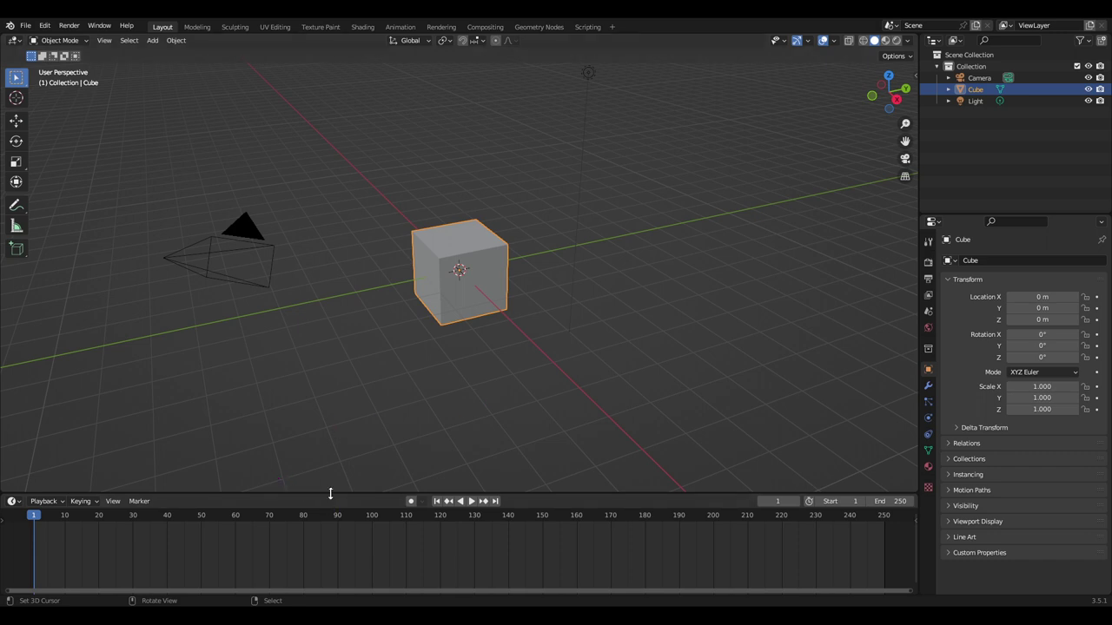
{"action": "mouse_move", "coordinate": [331, 494]}
{"action": "left_mouse_down"}
{"action": "mouse_move", "coordinate": [335, 526]}
{"action": "mouse_move", "coordinate": [392, 156]}
{"action": "mouse_move", "coordinate": [425, 489]}
{"action": "mouse_move", "coordinate": [461, 156]}
{"action": "mouse_move", "coordinate": [463, 304]}
{"action": "left_mouse_up"}
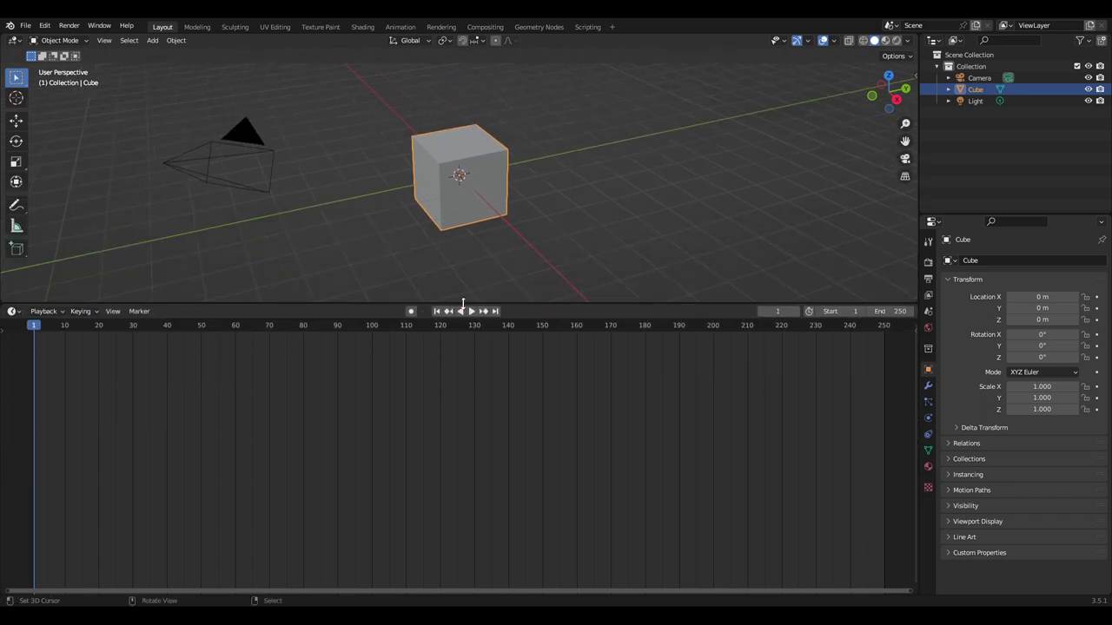
{"action": "mouse_move", "coordinate": [463, 302]}
{"action": "left_mouse_down"}
{"action": "mouse_move", "coordinate": [572, 353]}
{"action": "mouse_move", "coordinate": [573, 334]}
{"action": "mouse_move", "coordinate": [592, 553]}
{"action": "mouse_move", "coordinate": [593, 499]}
{"action": "left_mouse_up"}
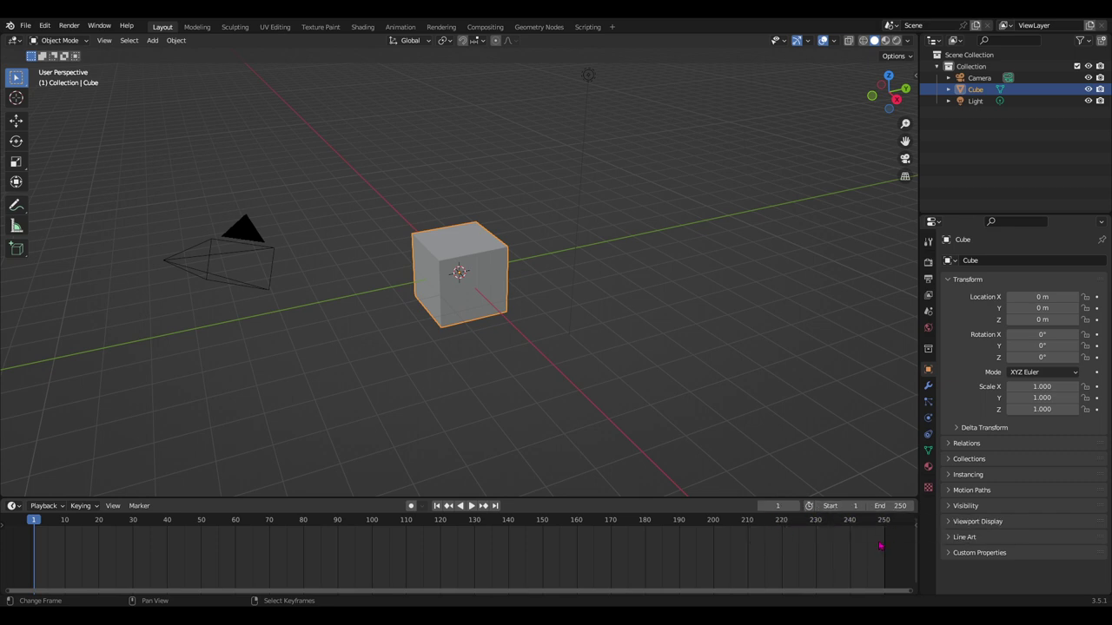
Set the animation's end frame to 100
{"action": "left_click", "coordinate": [887, 506]}
{"action": "type", "text": "100"}
{"action": "key", "text": "Return"}
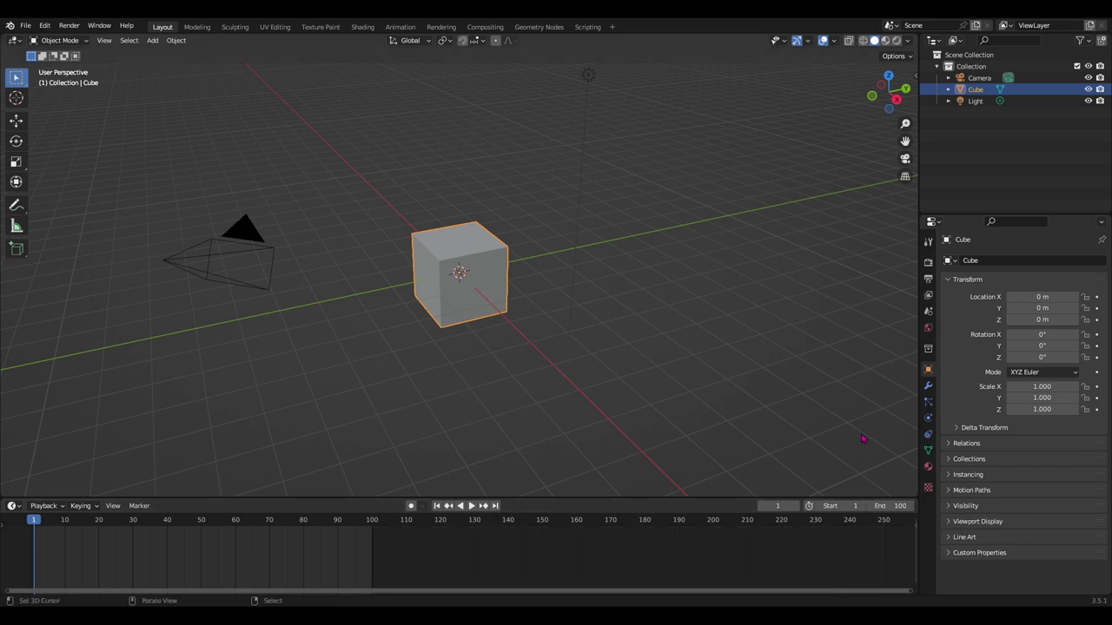
Play, scrub and stop the animation, then raise the timeline slightly
{"action": "key", "text": "space"}
{"action": "left_click_drag", "start_coordinate": [343, 535], "coordinate": [35, 560]}
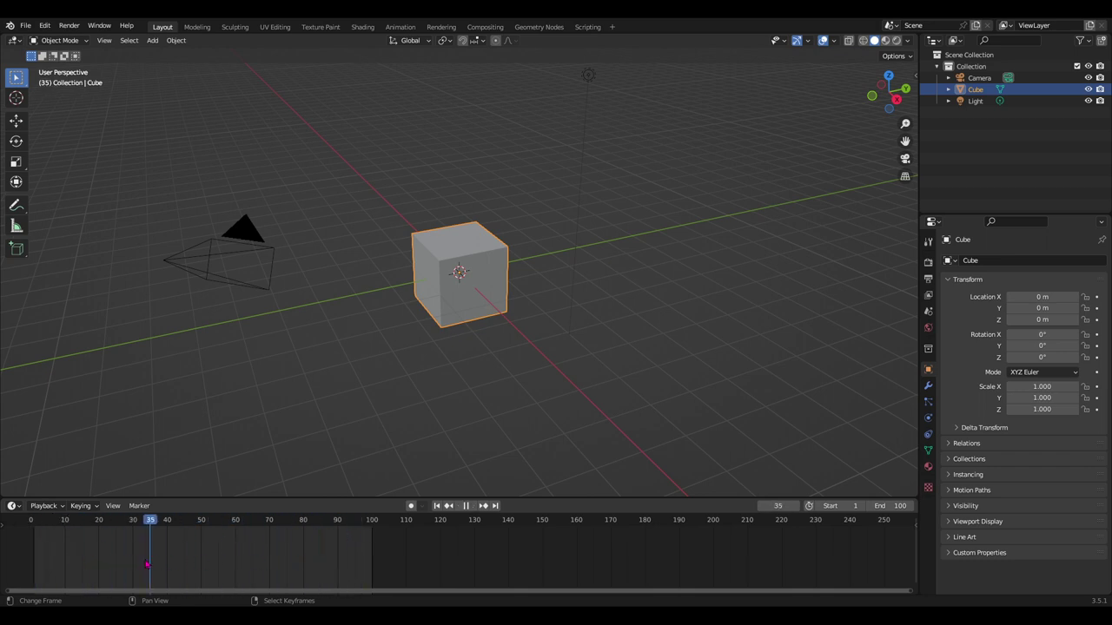
{"action": "key", "text": "space"}
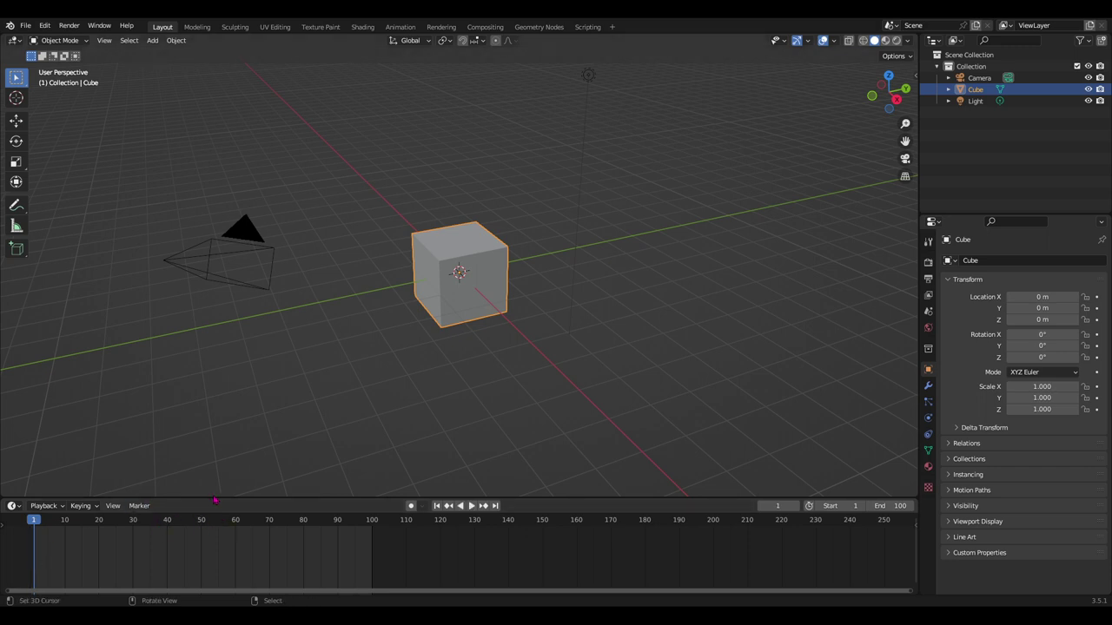
{"action": "left_click_drag", "start_coordinate": [216, 499], "coordinate": [217, 482]}
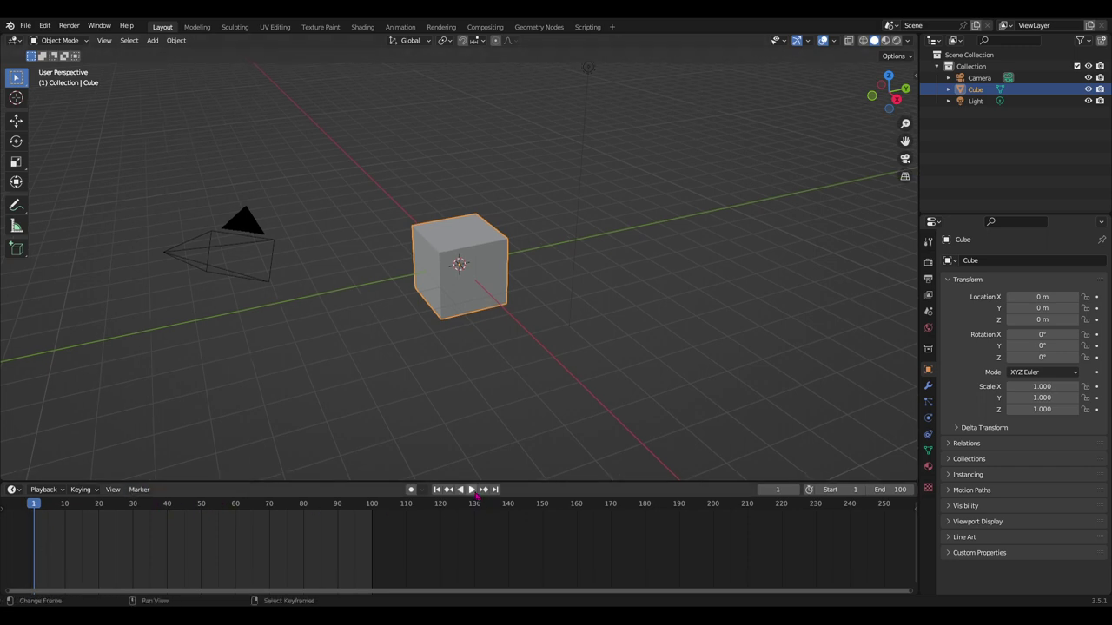
Test forward and reverse playback with the timeline's play buttons
{"action": "left_click", "coordinate": [473, 490]}
{"action": "left_click", "coordinate": [474, 492]}
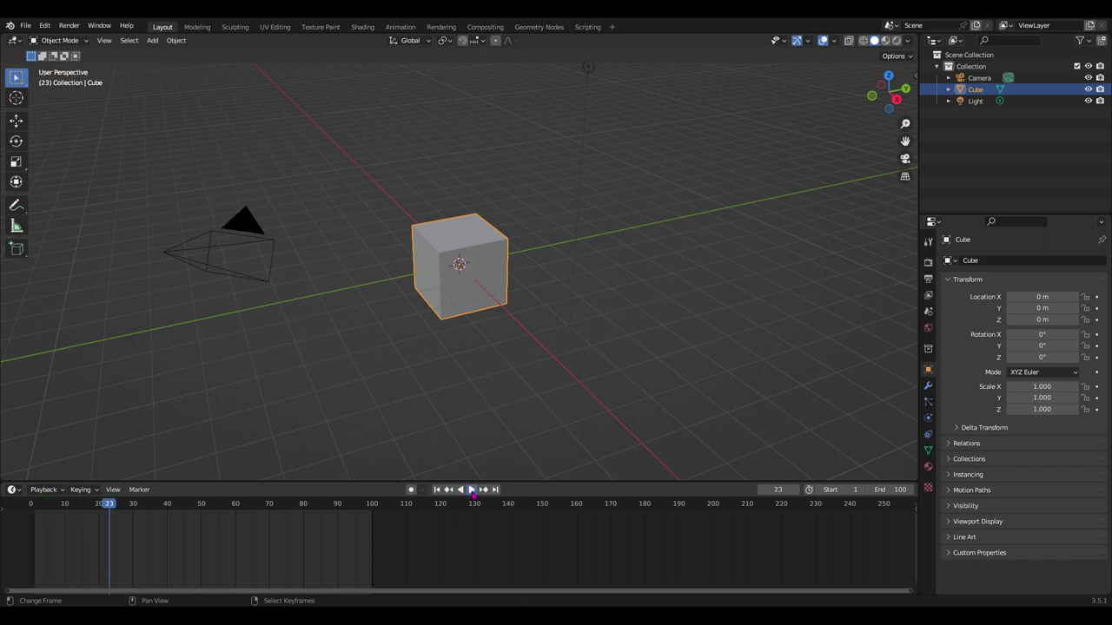
{"action": "left_click", "coordinate": [473, 491]}
{"action": "left_click", "coordinate": [469, 491]}
{"action": "left_click", "coordinate": [461, 492]}
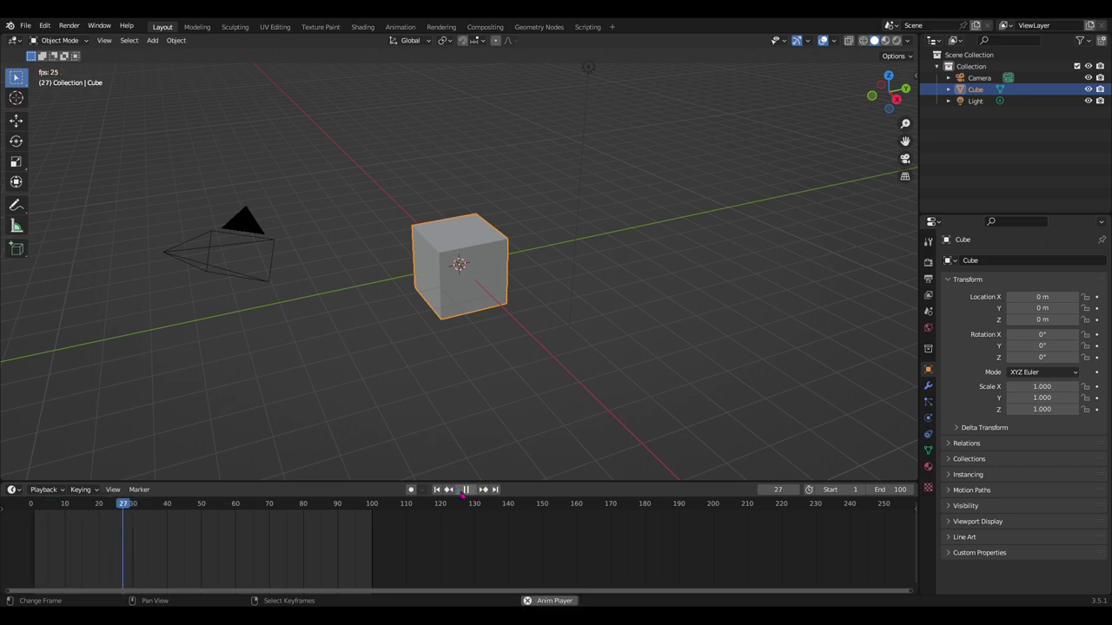
{"action": "left_click", "coordinate": [461, 492]}
{"action": "left_click", "coordinate": [472, 491]}
{"action": "left_click", "coordinate": [467, 492]}
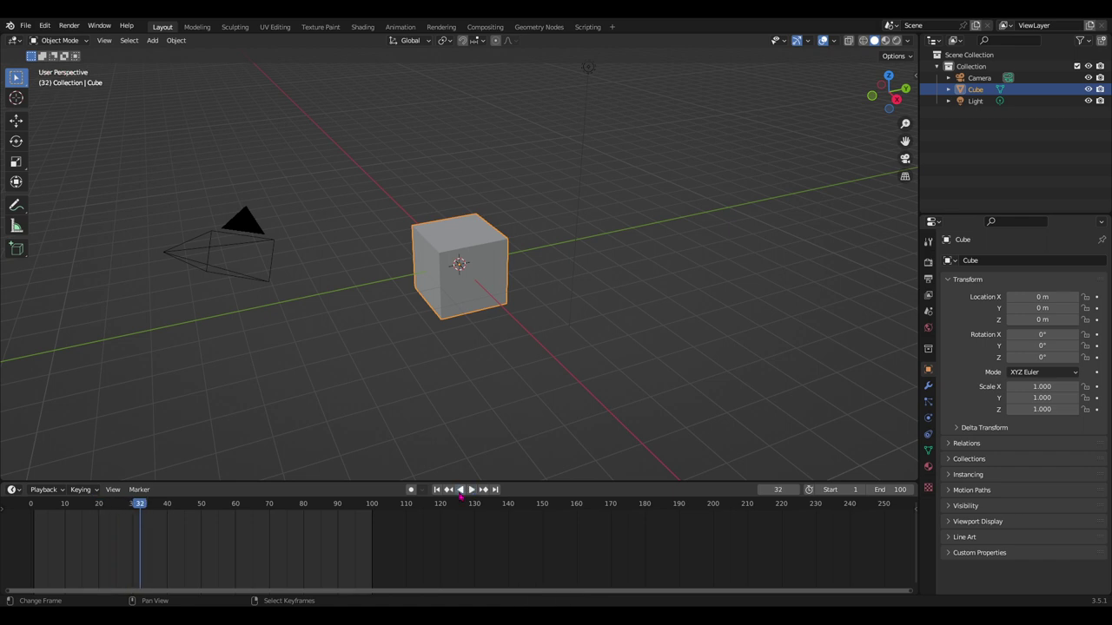
{"action": "left_click", "coordinate": [460, 492]}
{"action": "left_click", "coordinate": [460, 493]}
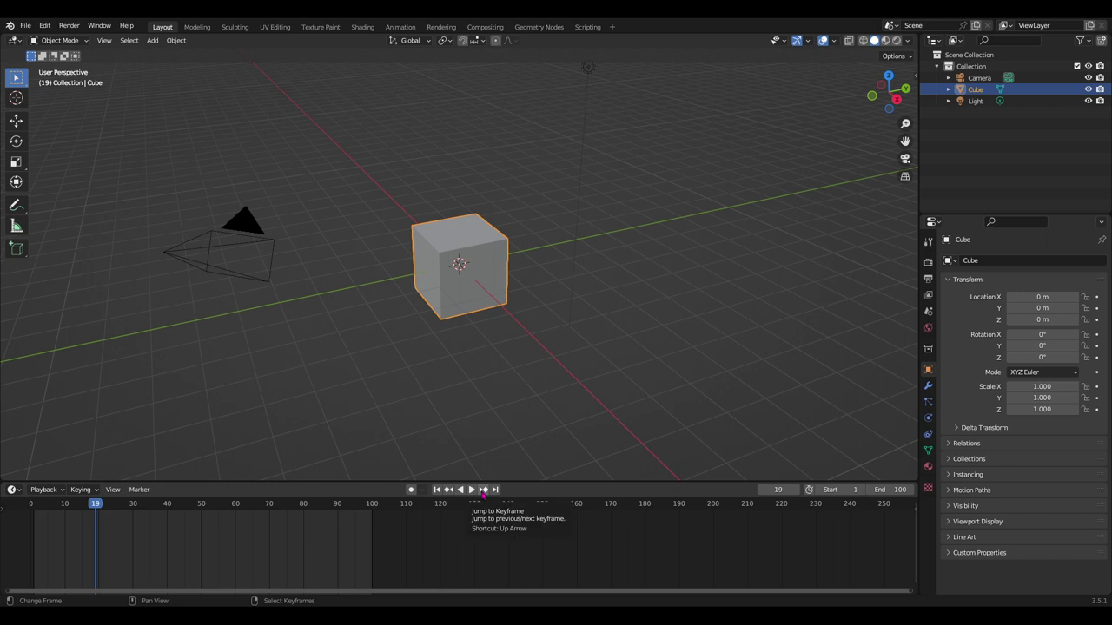
Jump between the last frame 100 and the first frame, ending on frame 1
{"action": "left_click", "coordinate": [498, 492]}
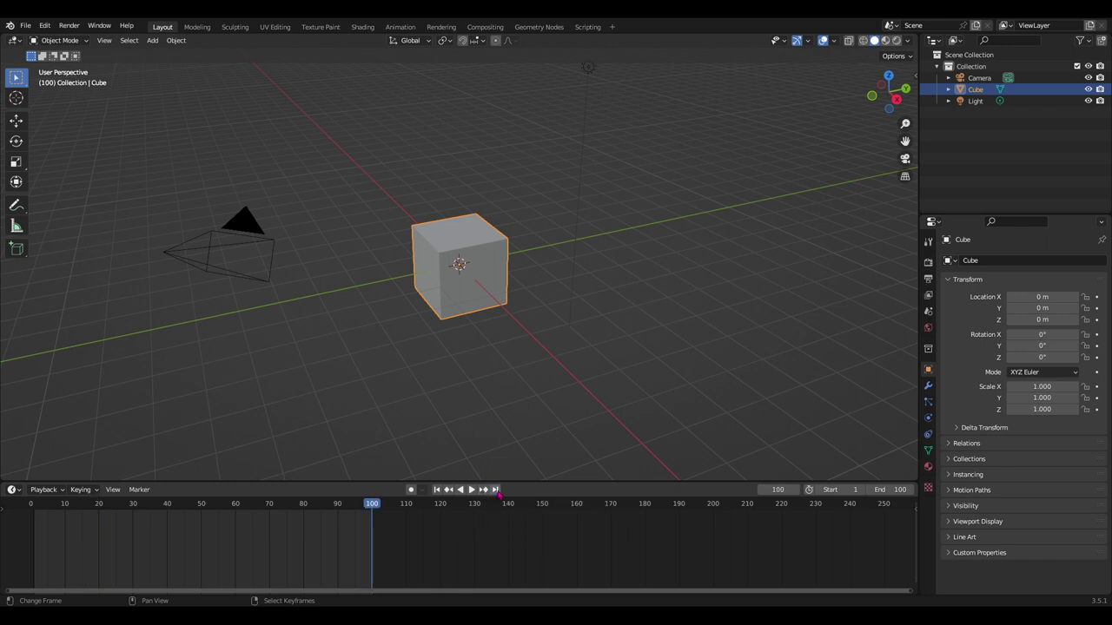
{"action": "left_click", "coordinate": [437, 490]}
{"action": "left_click", "coordinate": [493, 490]}
{"action": "left_click", "coordinate": [437, 490]}
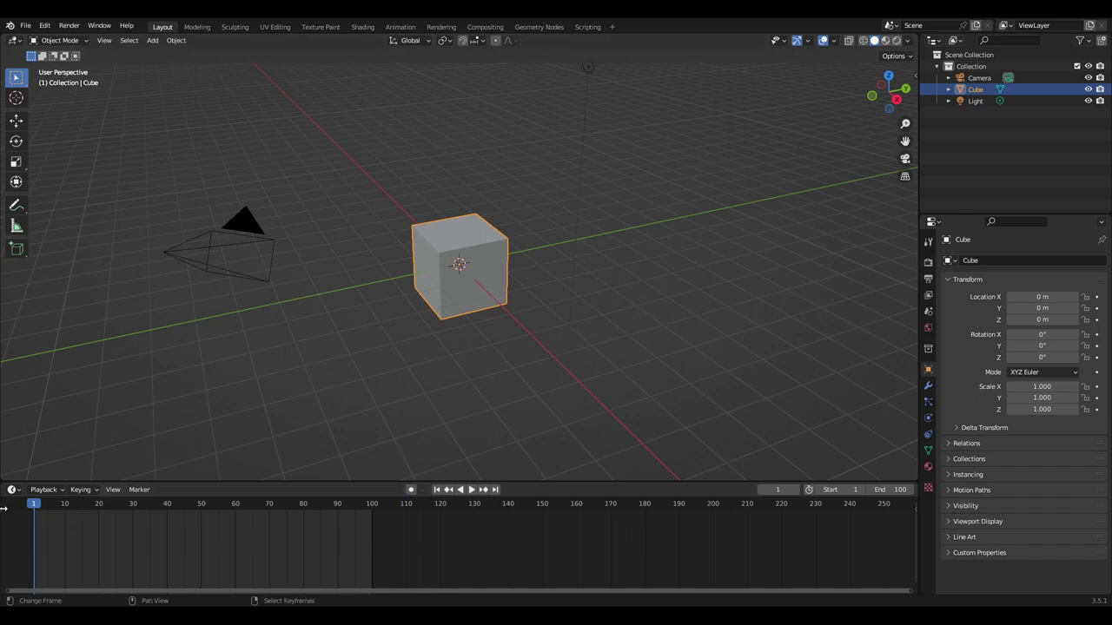
Reveal the timeline's channel region with its Summary row and reselect the cube
{"action": "left_click_drag", "start_coordinate": [4, 510], "coordinate": [115, 512]}
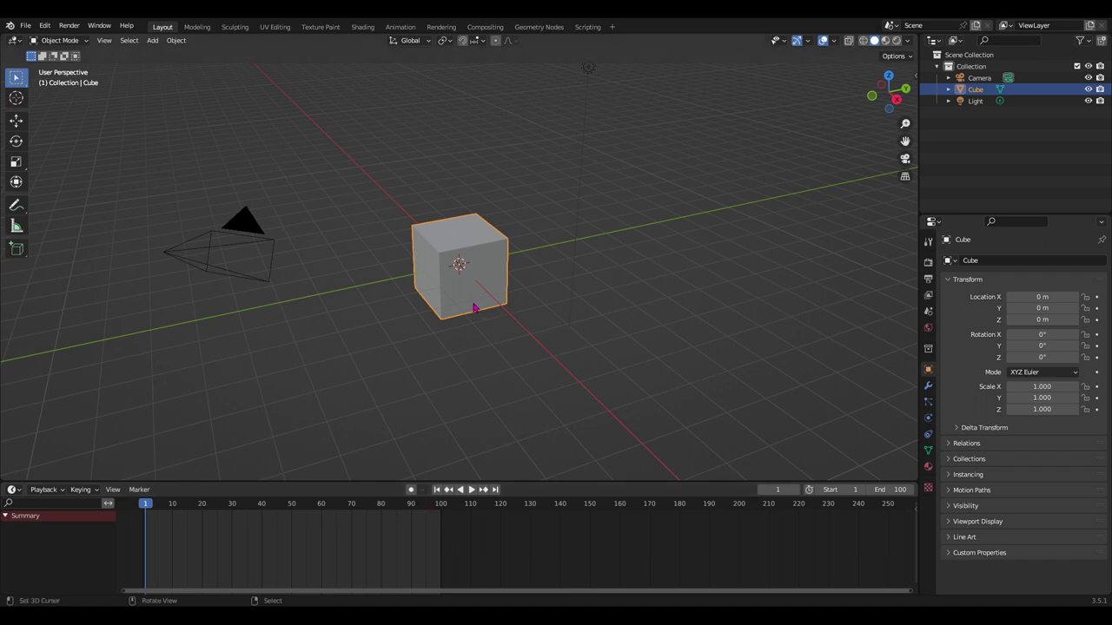
{"action": "left_click", "coordinate": [510, 221]}
{"action": "left_click", "coordinate": [483, 283]}
{"action": "scroll", "coordinate": [938, 375], "scroll_direction": "down", "scroll_amount": 5}
{"action": "scroll", "coordinate": [938, 379], "scroll_direction": "up", "scroll_amount": 5}
Try Location X, Rotation X and Scale X, restoring them to 0 m, 0° and 1.000
{"action": "left_click", "coordinate": [928, 382]}
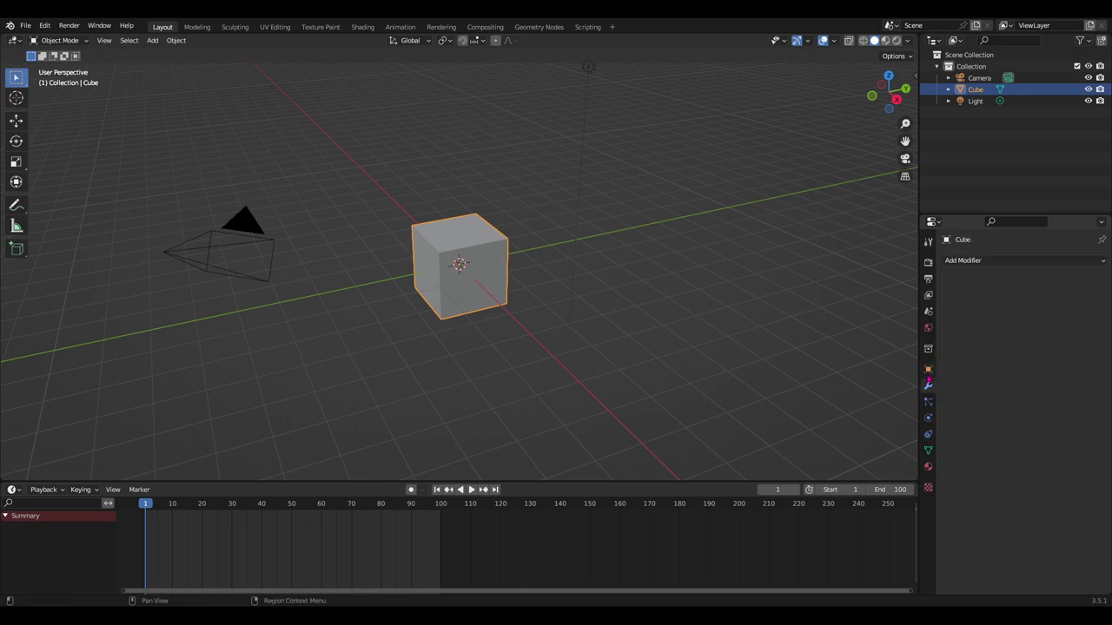
{"action": "left_click", "coordinate": [928, 369]}
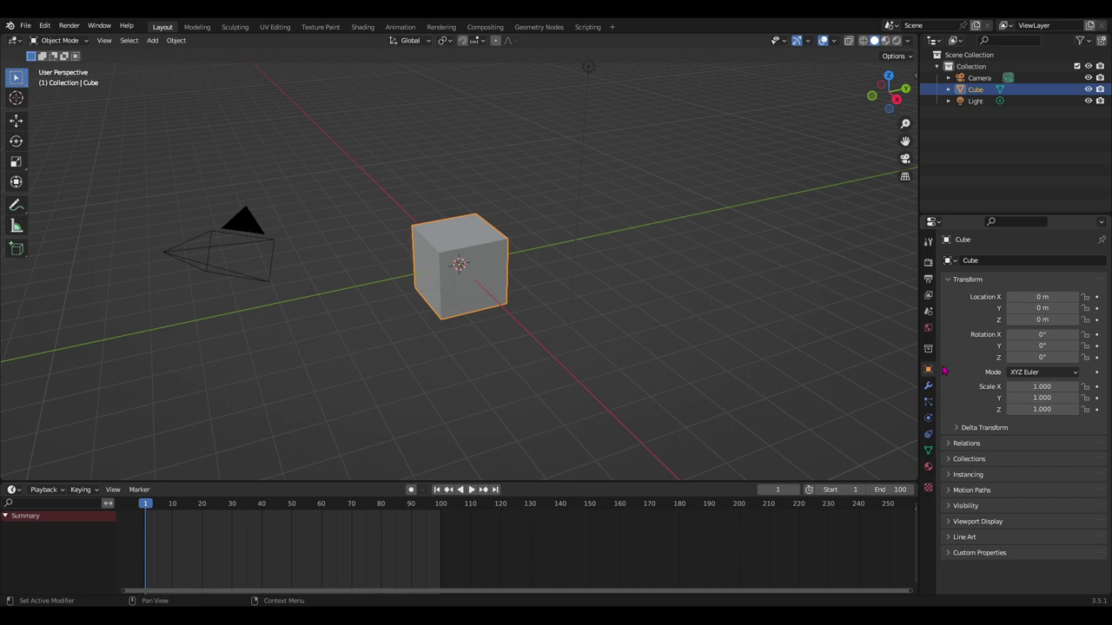
{"action": "left_click_drag", "start_coordinate": [1035, 296], "coordinate": [1077, 297]}
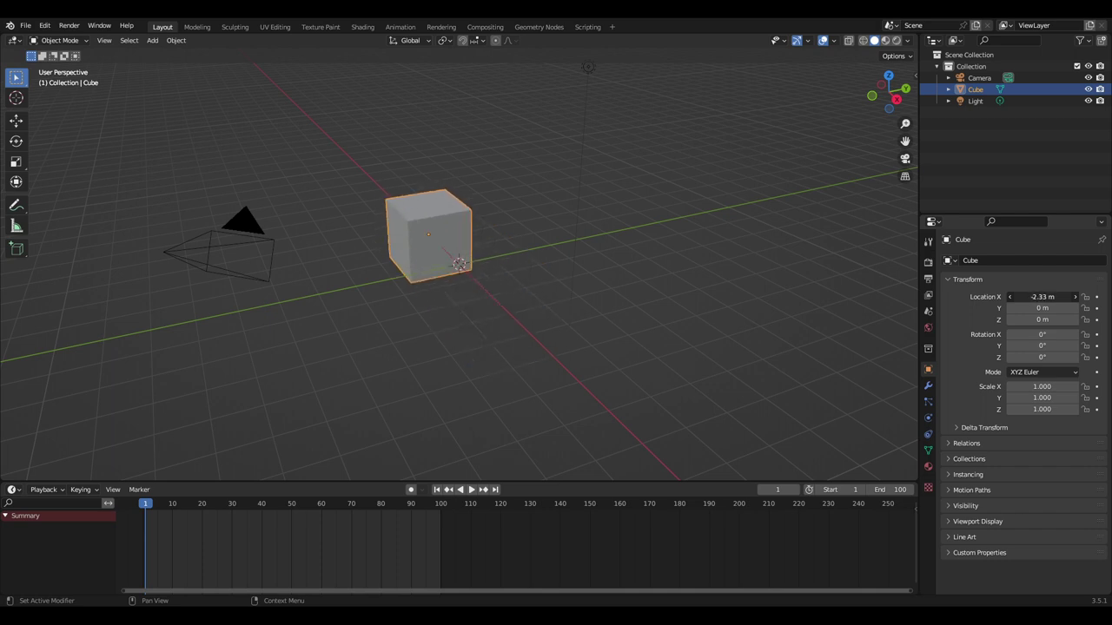
{"action": "left_click_drag", "start_coordinate": [1078, 296], "coordinate": [1034, 296]}
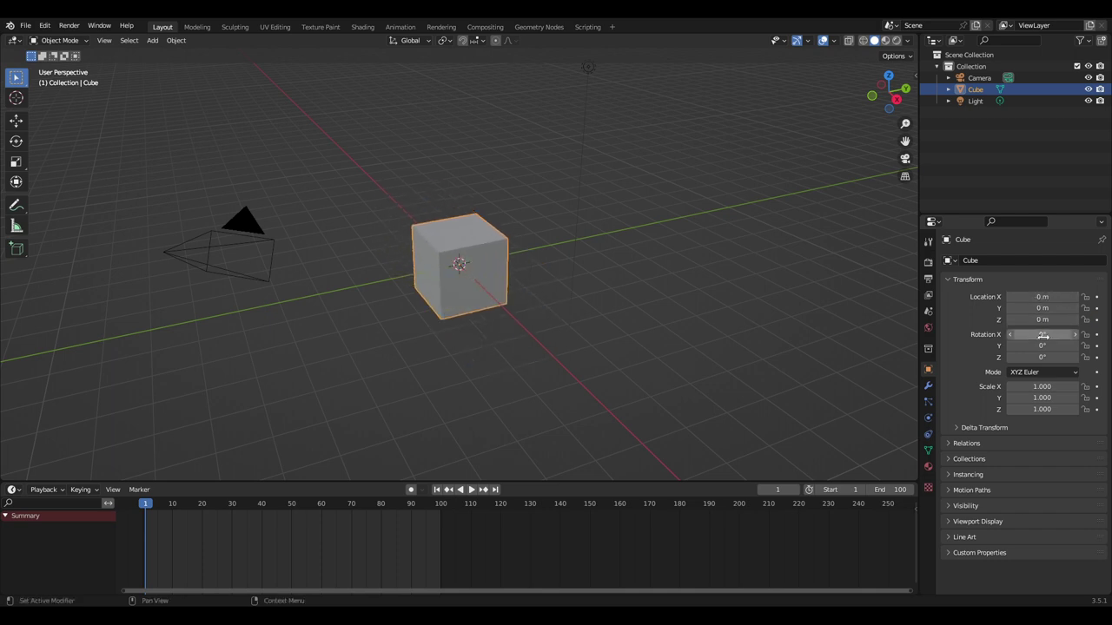
{"action": "mouse_move", "coordinate": [1040, 336]}
{"action": "left_mouse_down"}
{"action": "mouse_move", "coordinate": [1055, 337]}
{"action": "mouse_move", "coordinate": [1040, 336]}
{"action": "left_mouse_up"}
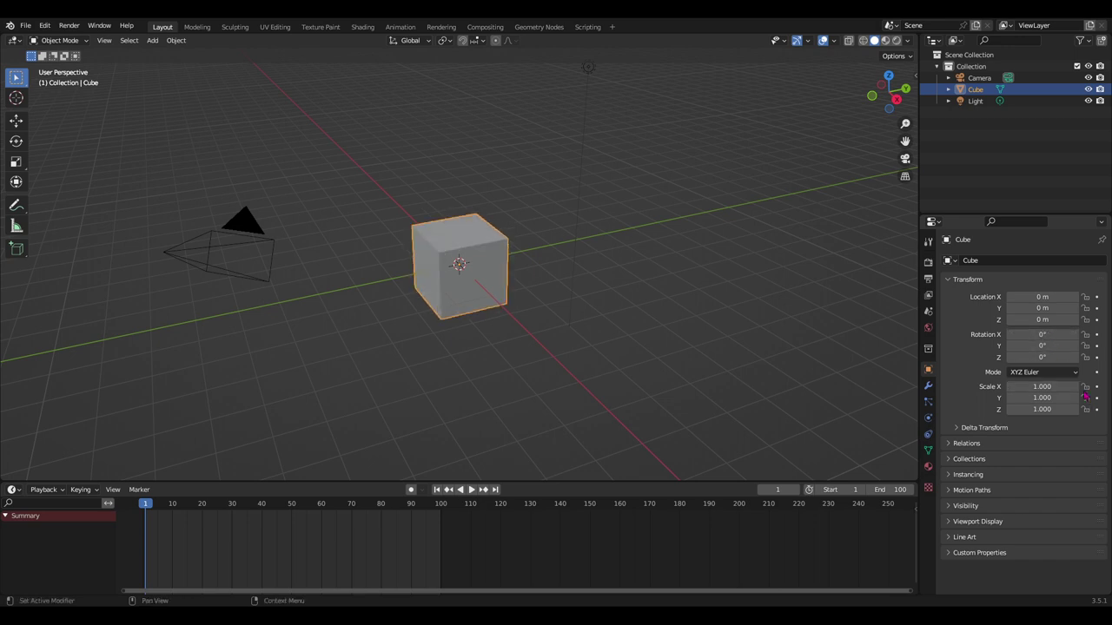
{"action": "left_click_drag", "start_coordinate": [1040, 386], "coordinate": [1077, 386]}
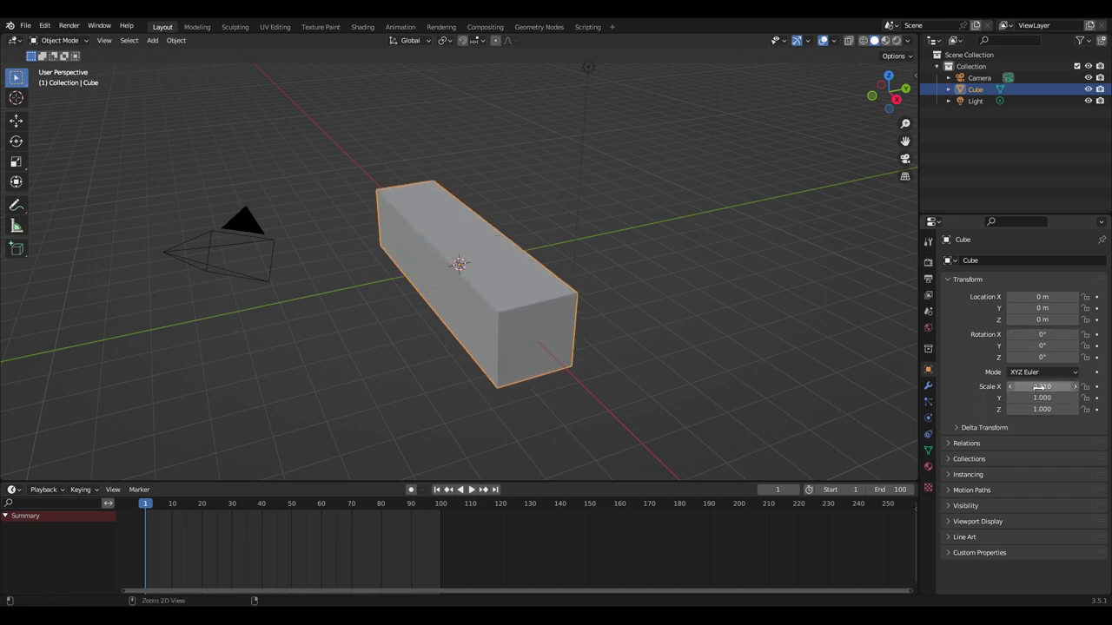
{"action": "left_click_drag", "start_coordinate": [1077, 386], "coordinate": [1035, 386]}
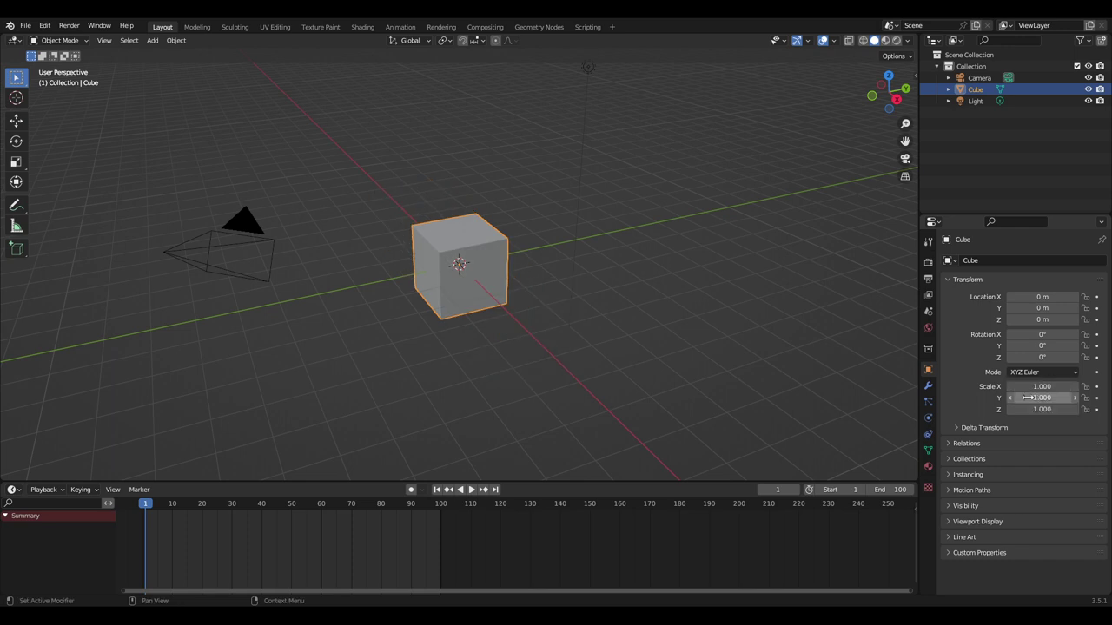
Switch the render engine to Workbench and view the scene in rendered shading
{"action": "left_click", "coordinate": [928, 261]}
{"action": "left_click", "coordinate": [1049, 260]}
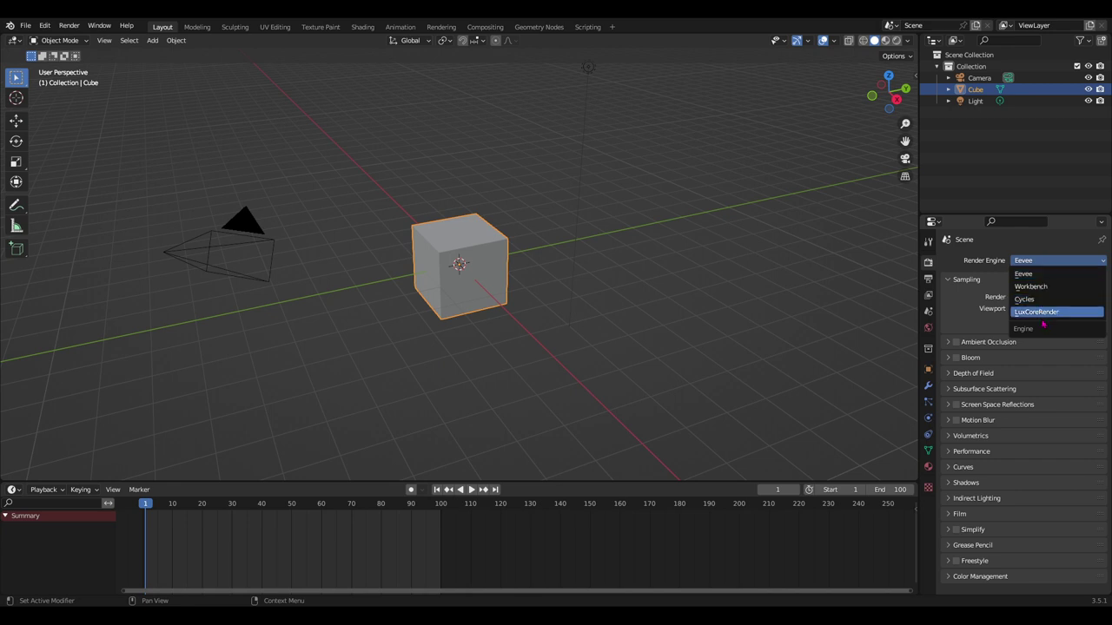
{"action": "left_click", "coordinate": [1032, 286]}
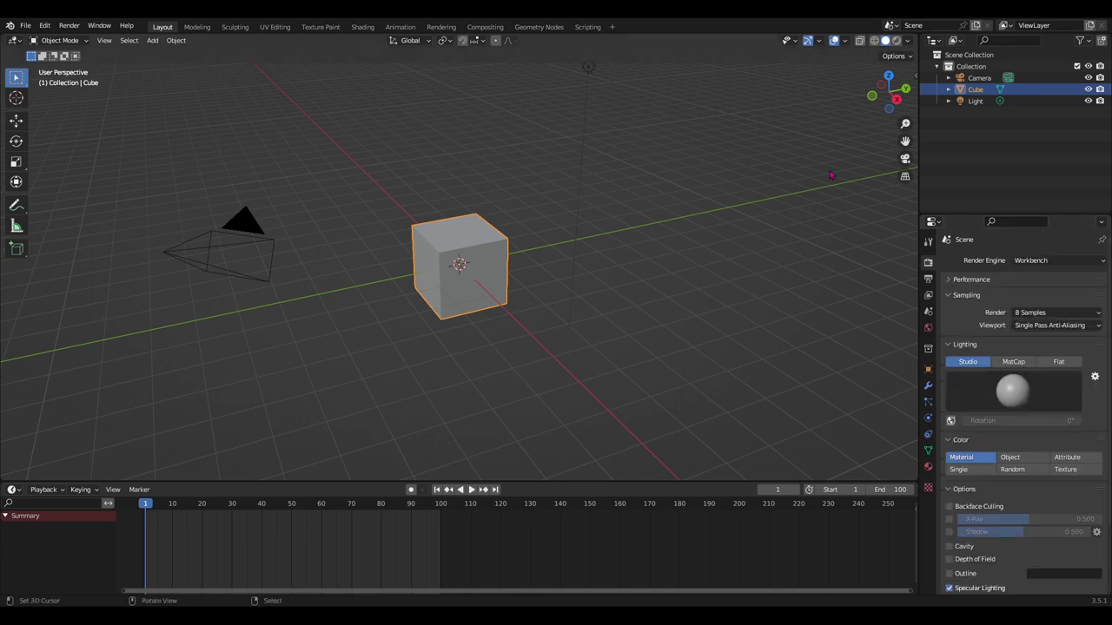
{"action": "left_click", "coordinate": [896, 40]}
{"action": "scroll", "coordinate": [463, 290], "scroll_direction": "up", "scroll_amount": 1}
{"action": "scroll", "coordinate": [462, 282], "scroll_direction": "up", "scroll_amount": 1}
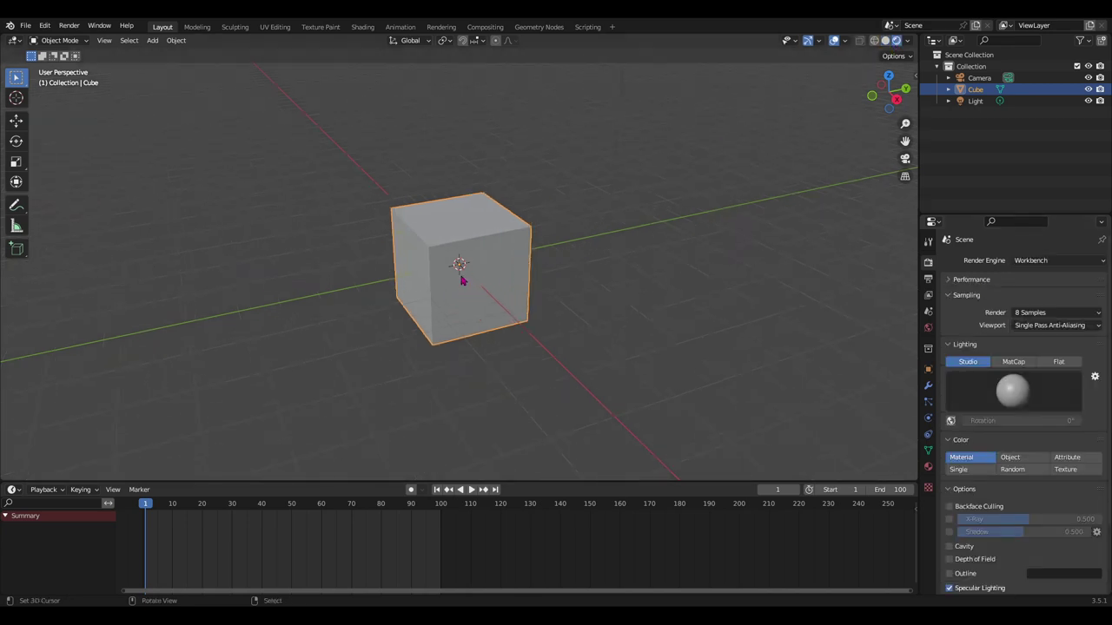
Set lighting to MatCap and try several matcaps, ending on a light red one
{"action": "left_click", "coordinate": [1013, 361]}
{"action": "left_click", "coordinate": [1013, 391]}
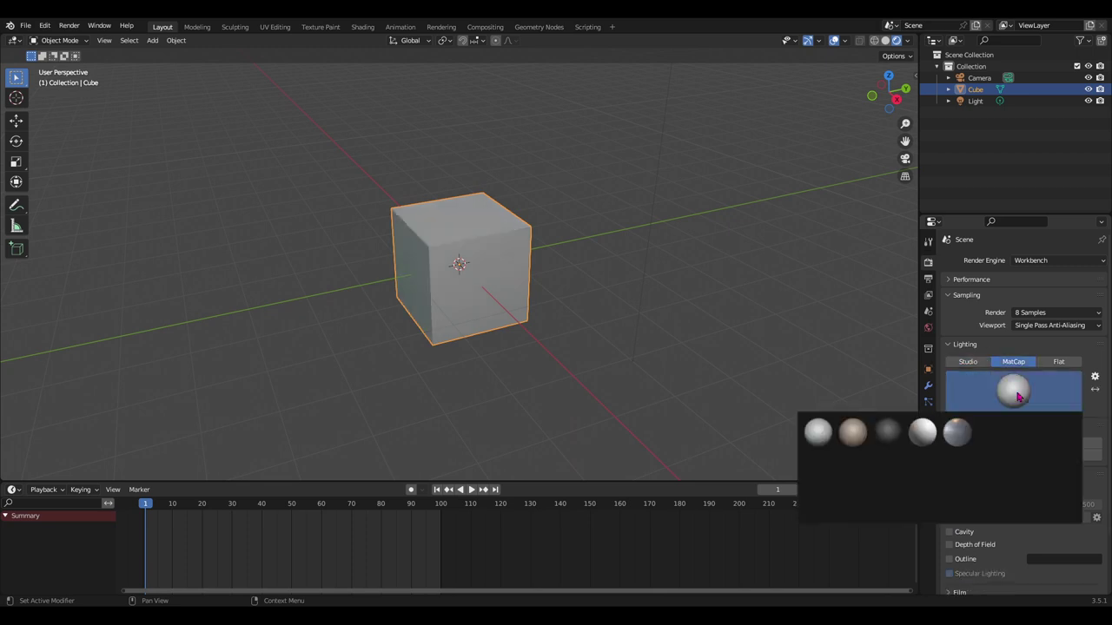
{"action": "left_click", "coordinate": [853, 479]}
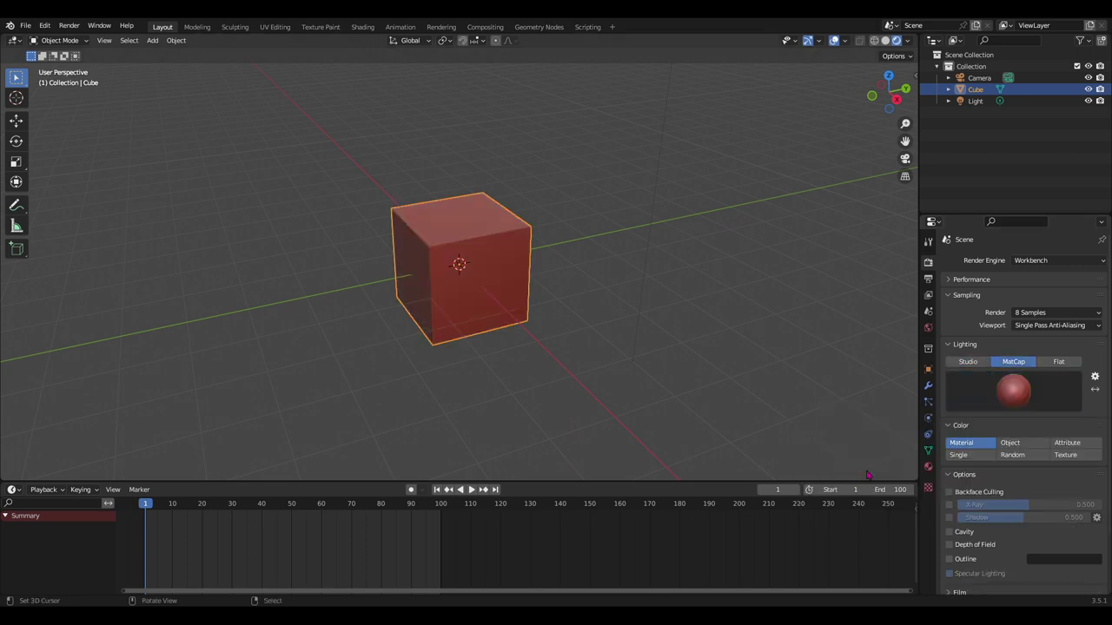
{"action": "left_click", "coordinate": [1010, 391]}
{"action": "left_click", "coordinate": [1030, 439]}
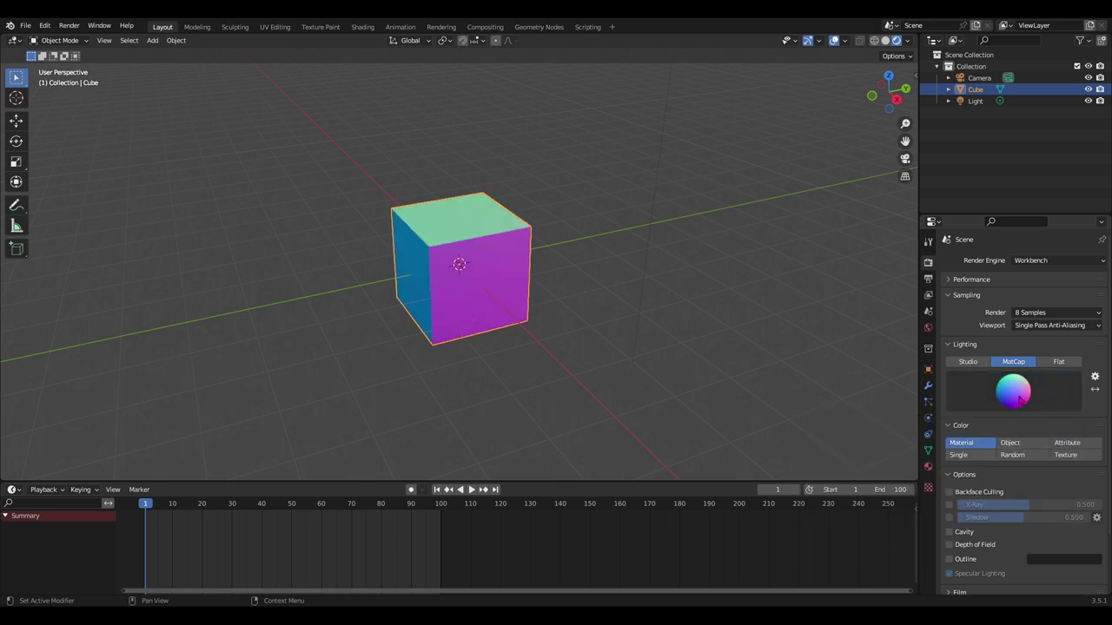
{"action": "left_click", "coordinate": [1018, 398]}
{"action": "left_click", "coordinate": [1028, 469]}
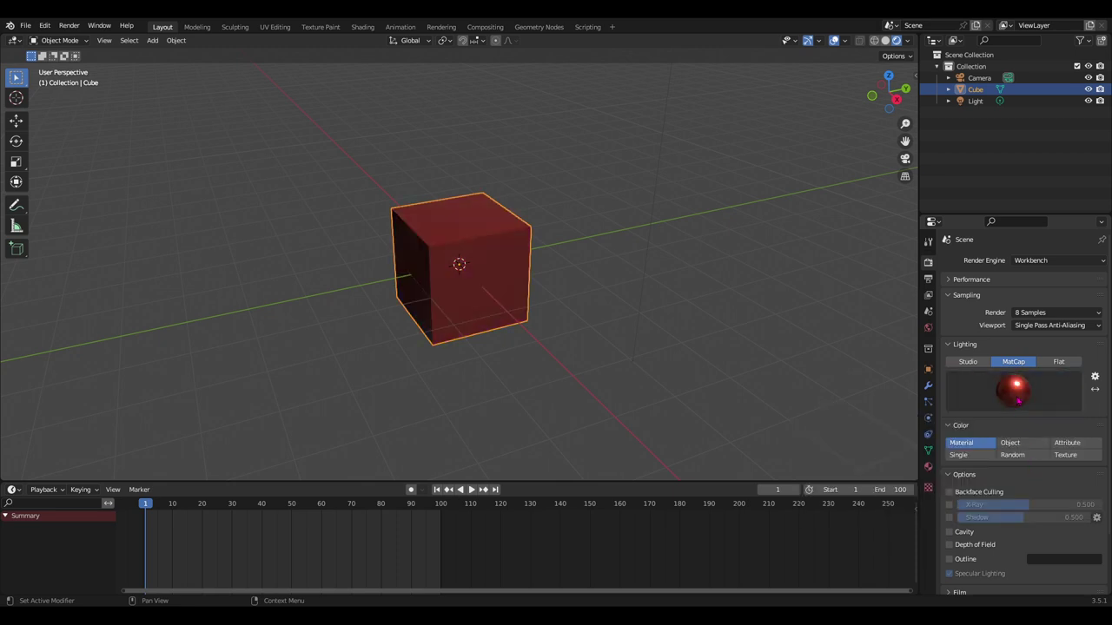
{"action": "left_click", "coordinate": [1018, 395]}
{"action": "left_click", "coordinate": [856, 474]}
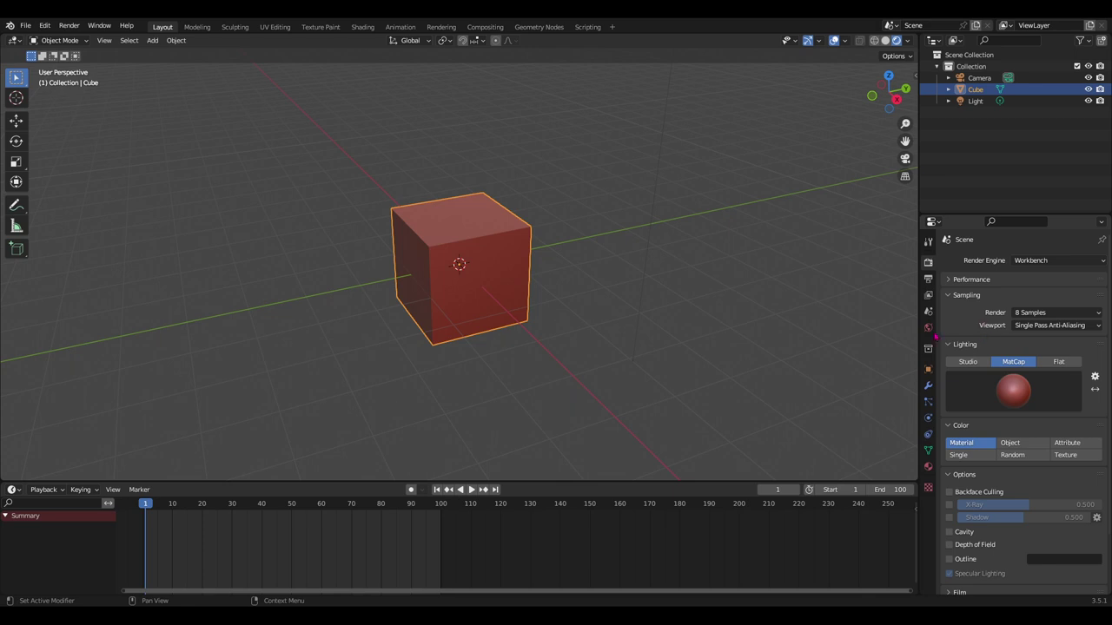
Show the cube's object properties and orbit the view to bring the camera into sight
{"action": "left_click", "coordinate": [927, 369]}
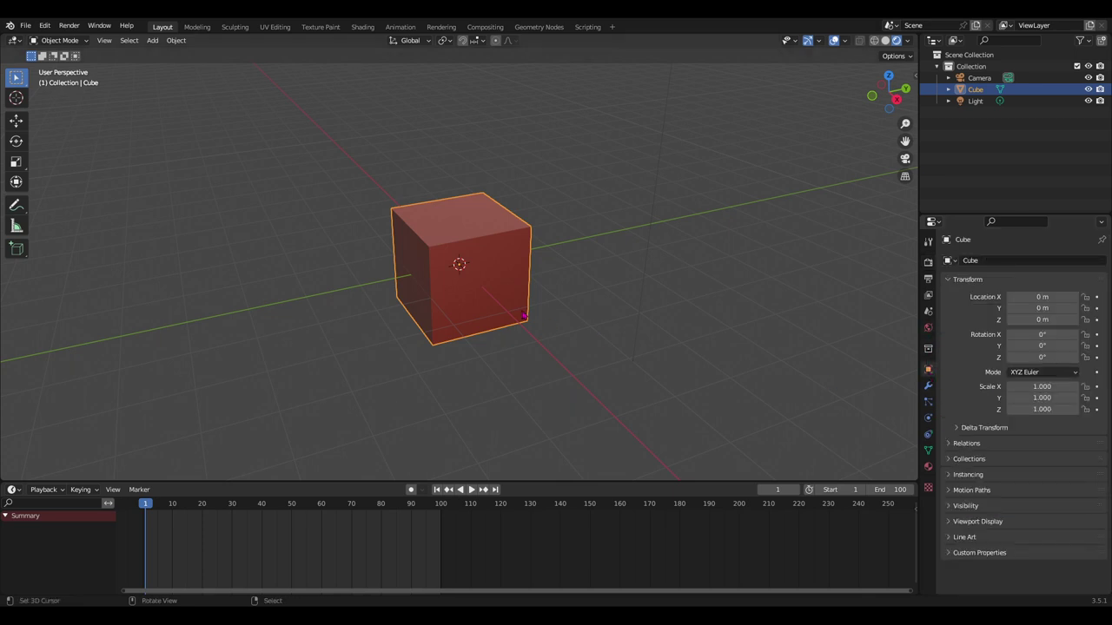
{"action": "scroll", "coordinate": [486, 308], "scroll_direction": "down", "scroll_amount": 3}
{"action": "scroll", "coordinate": [503, 300], "scroll_direction": "up", "scroll_amount": 2}
{"action": "middle_click_drag", "start_coordinate": [515, 292], "coordinate": [539, 286]}
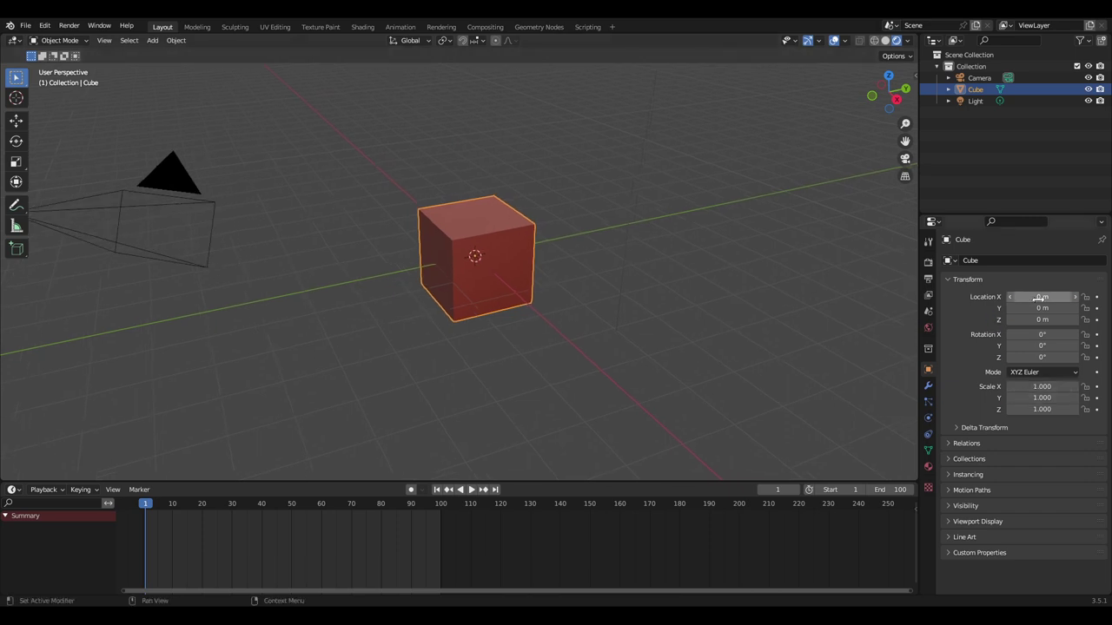
Lock Location X and Z, test a move with G and cancel it, then unlock Z
{"action": "left_click", "coordinate": [1085, 298]}
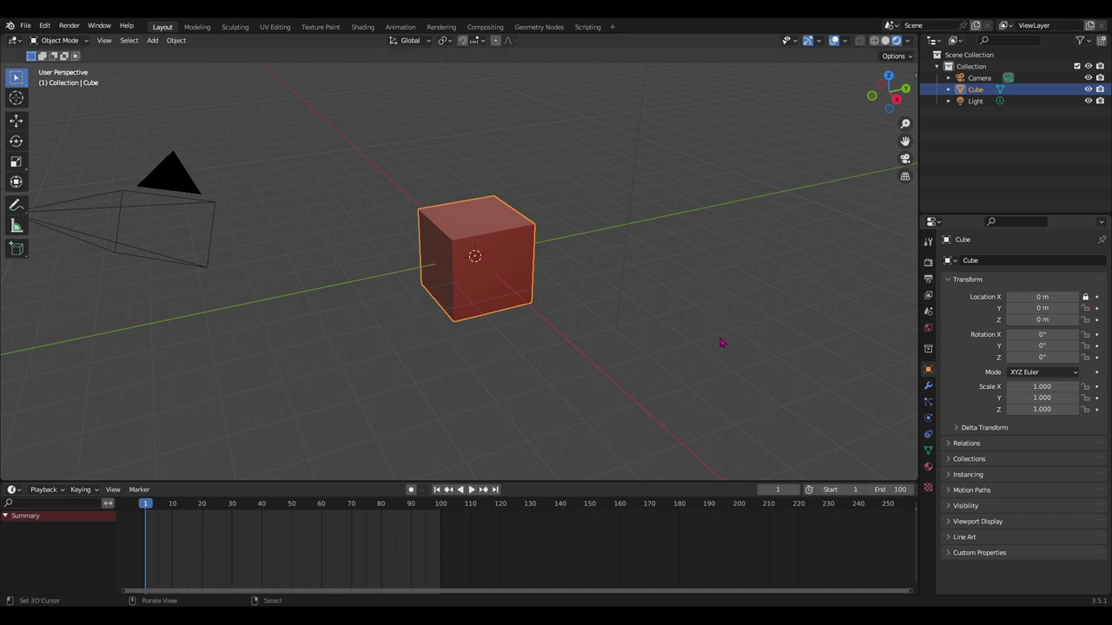
{"action": "key", "text": "g"}
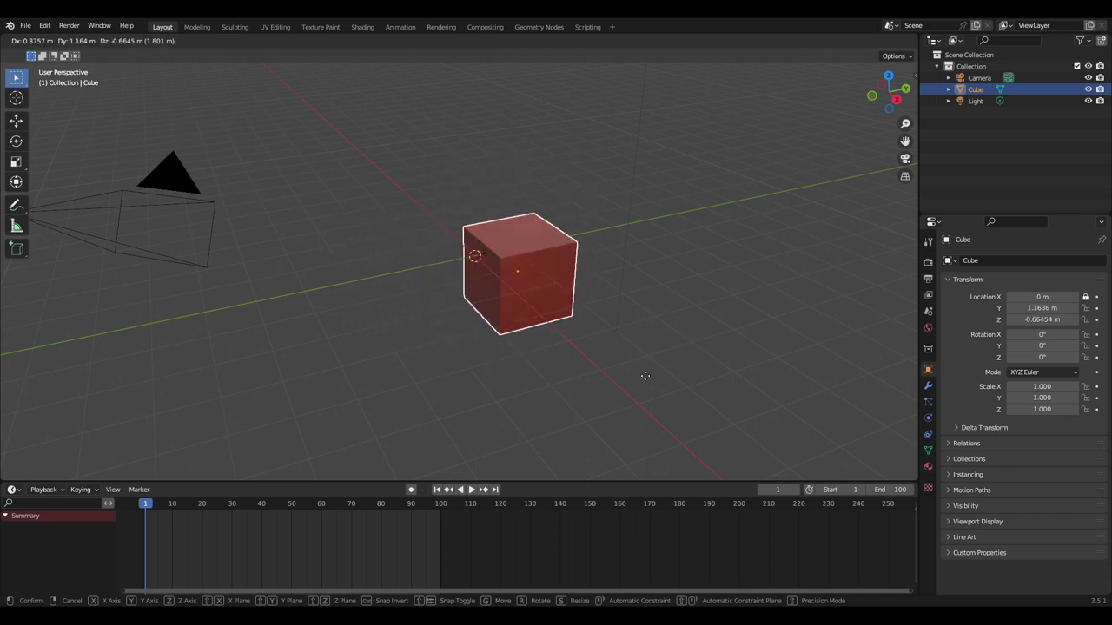
{"action": "key", "text": "Escape"}
{"action": "left_click", "coordinate": [1085, 320]}
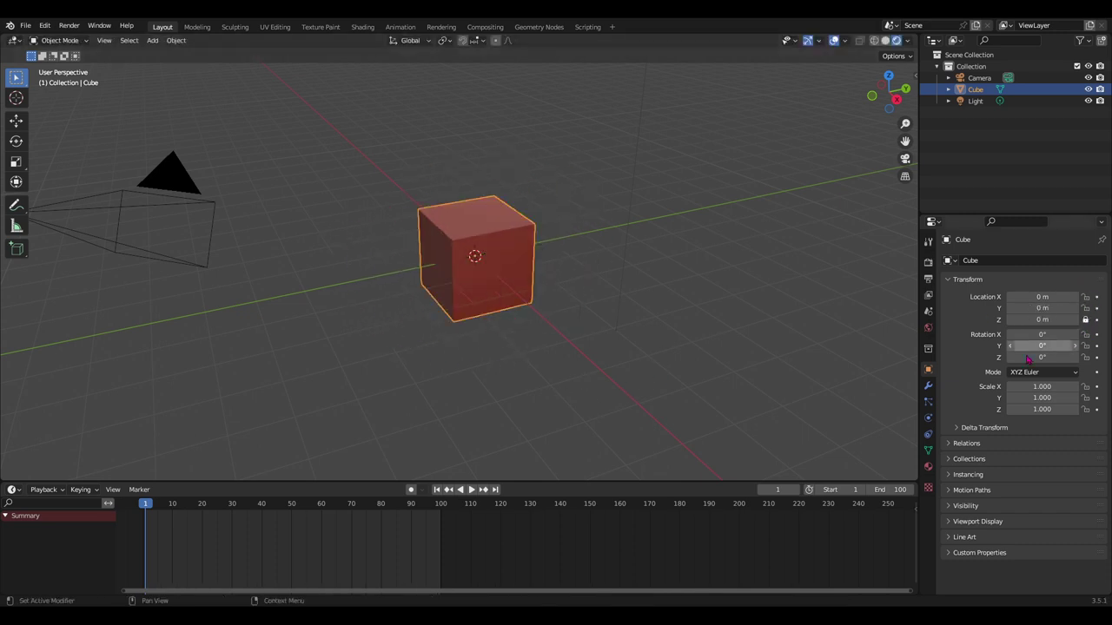
{"action": "key", "text": "g"}
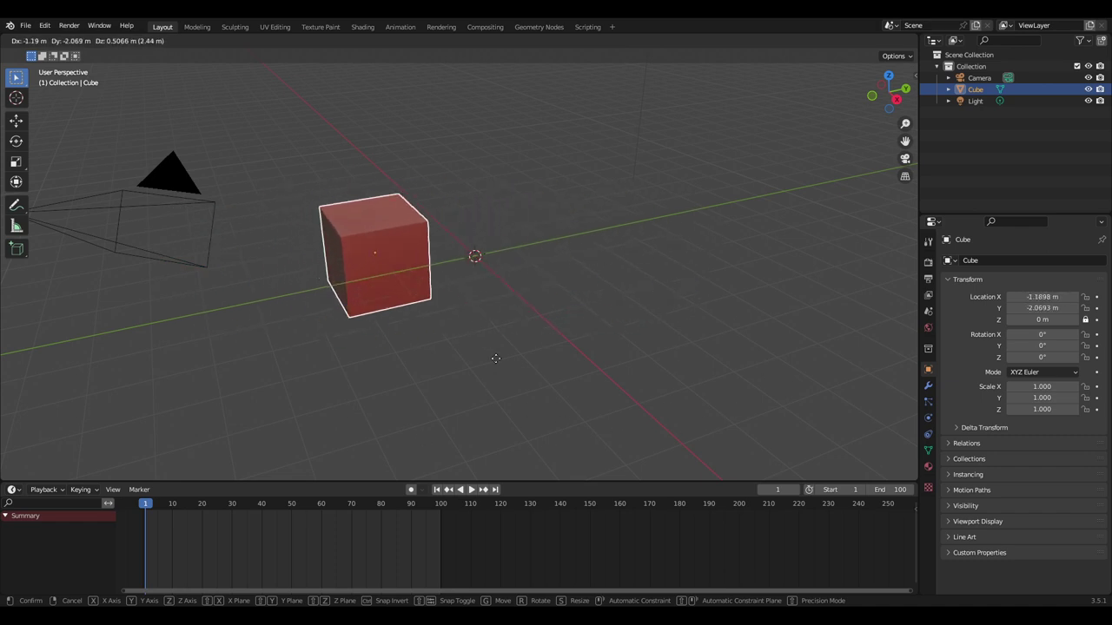
{"action": "key", "text": "Escape"}
{"action": "left_click", "coordinate": [1085, 320]}
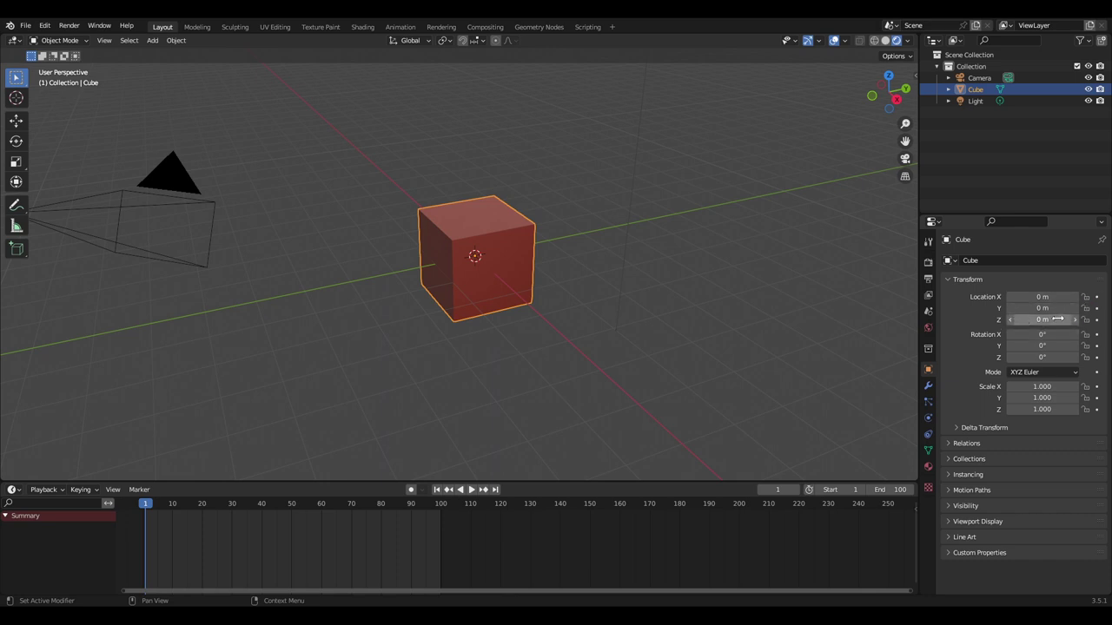
Add a plane mesh and scale it up to 5.784
{"action": "key", "text": "shift+a"}
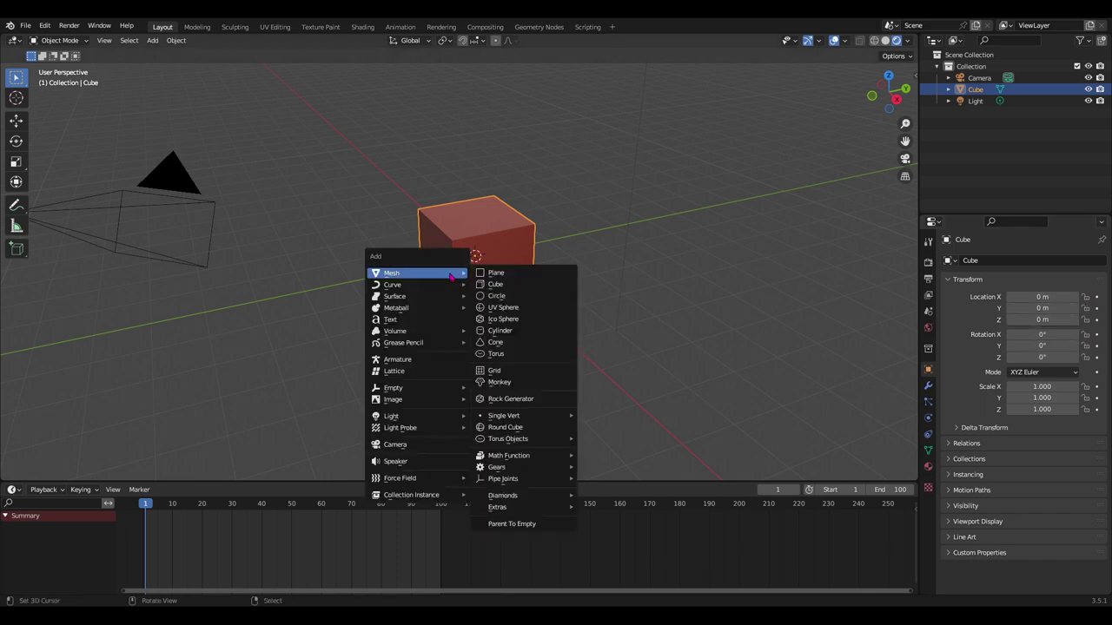
{"action": "left_click", "coordinate": [508, 279]}
{"action": "key", "text": "s"}
{"action": "left_click", "coordinate": [571, 344]}
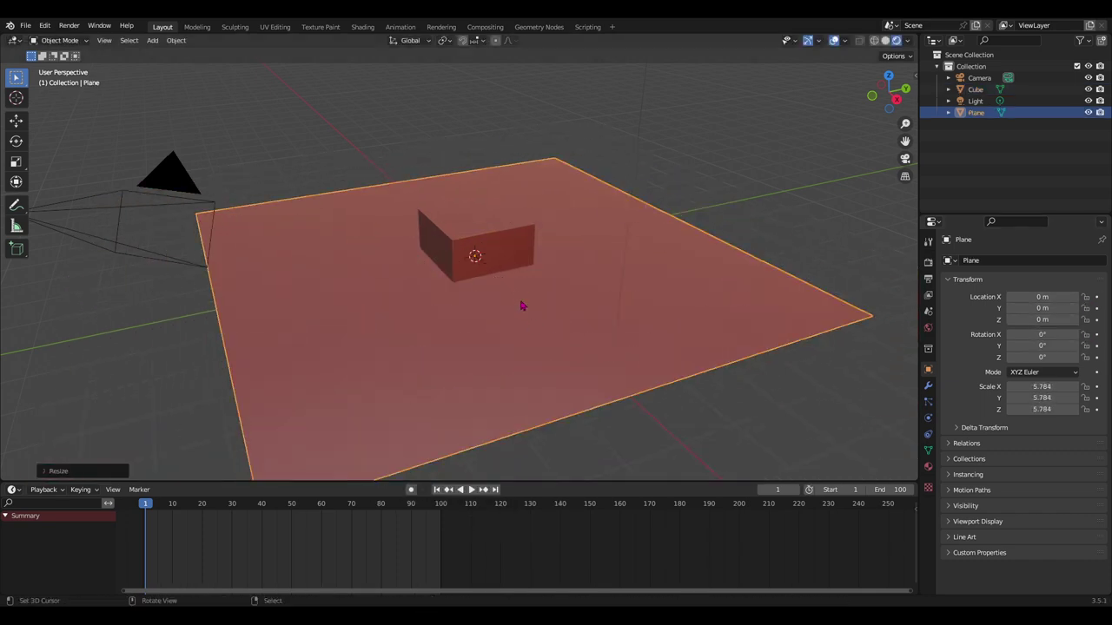
Lower the plane along Z to about -1.0098 m beneath the cube
{"action": "left_click", "coordinate": [499, 252]}
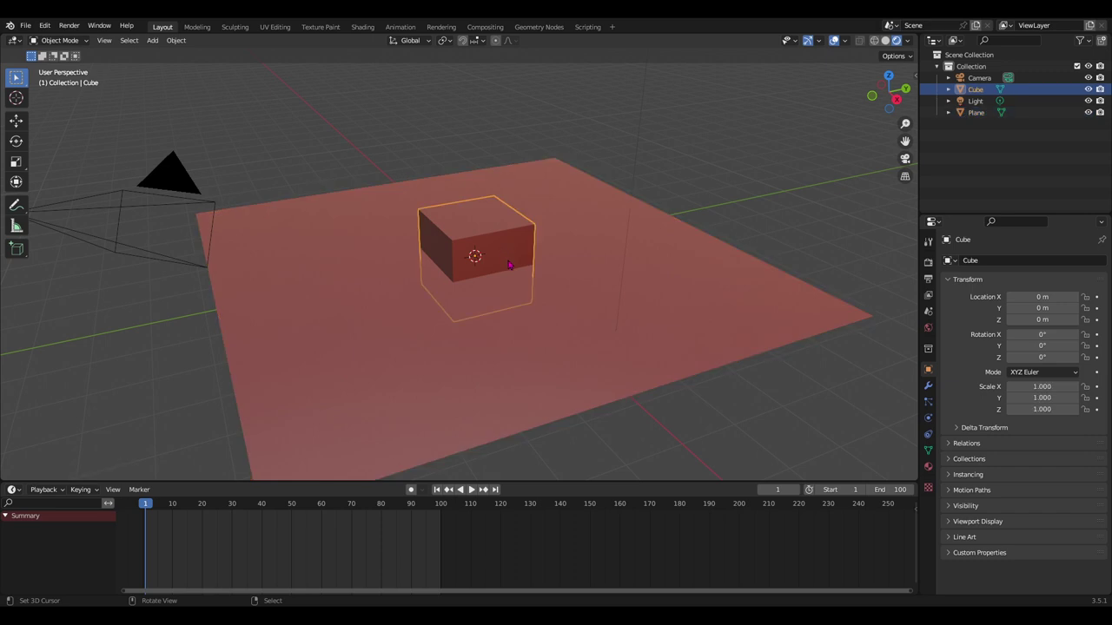
{"action": "left_click", "coordinate": [575, 355]}
{"action": "key", "text": "g"}
{"action": "key", "text": "z"}
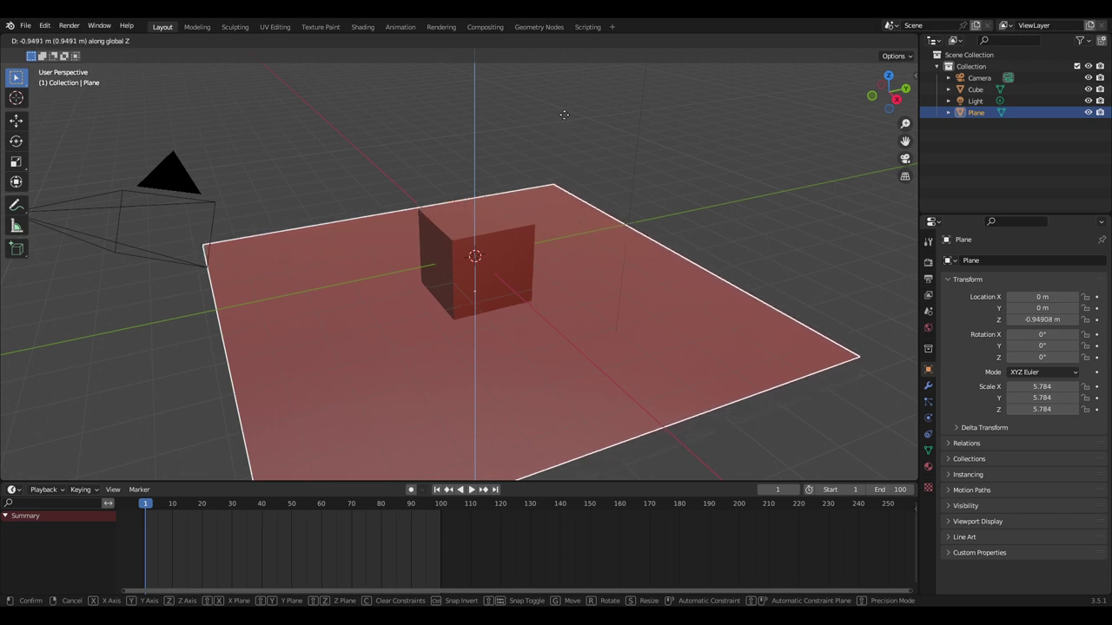
{"action": "left_click", "coordinate": [563, 142]}
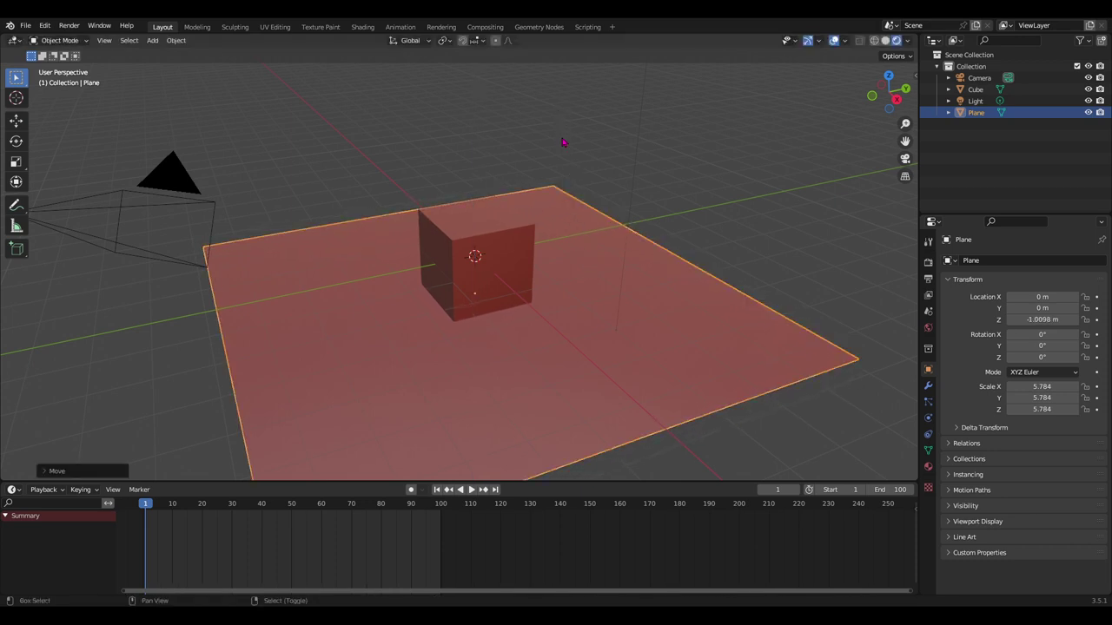
Set Workbench lighting to Studio with Random colour, then reselect the cube
{"action": "left_click", "coordinate": [927, 264]}
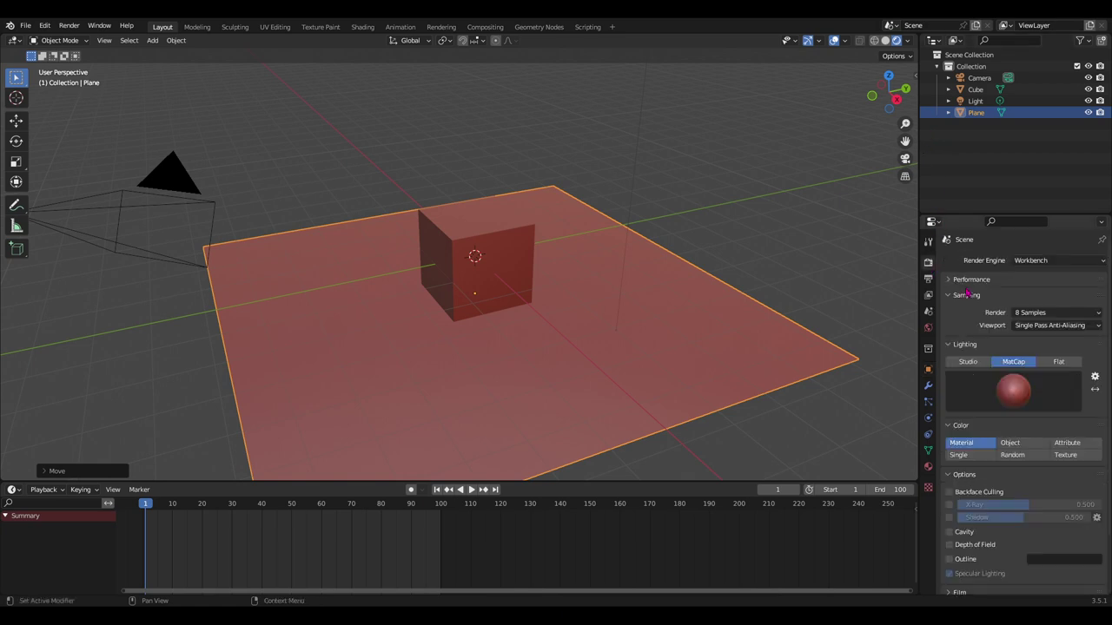
{"action": "left_click", "coordinate": [1063, 362]}
{"action": "left_click", "coordinate": [966, 361]}
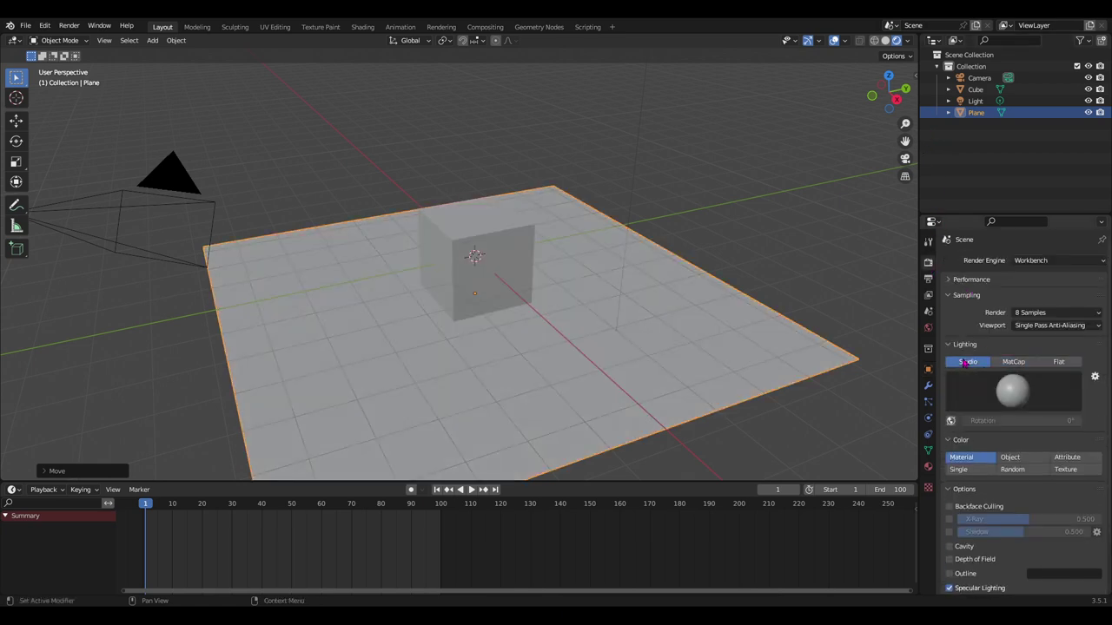
{"action": "left_click", "coordinate": [1022, 469]}
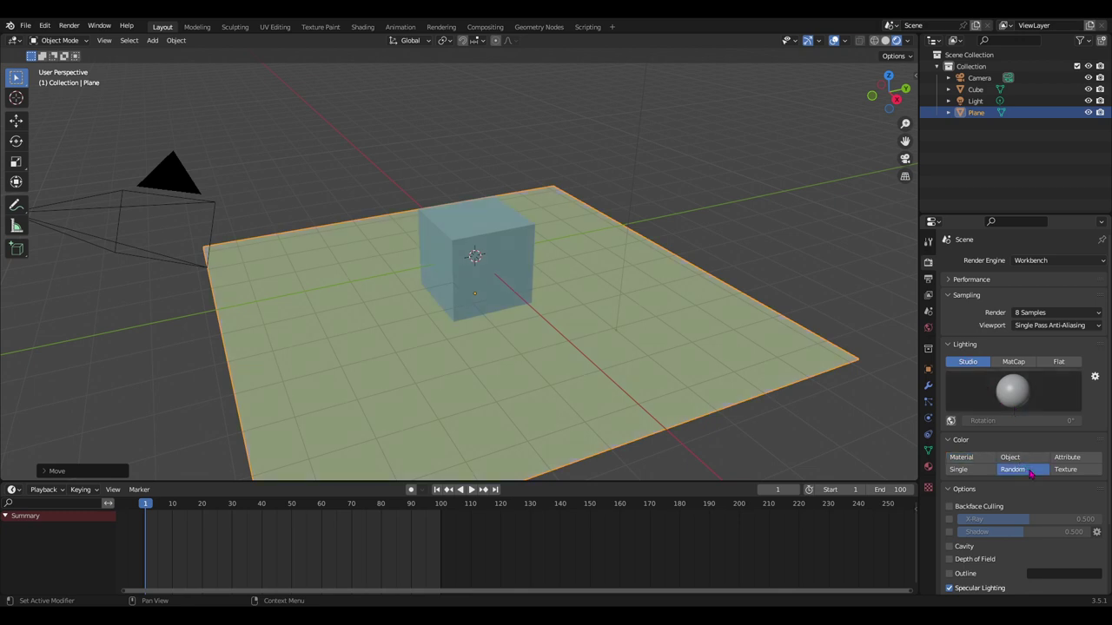
{"action": "left_click", "coordinate": [509, 171]}
{"action": "left_click", "coordinate": [509, 274]}
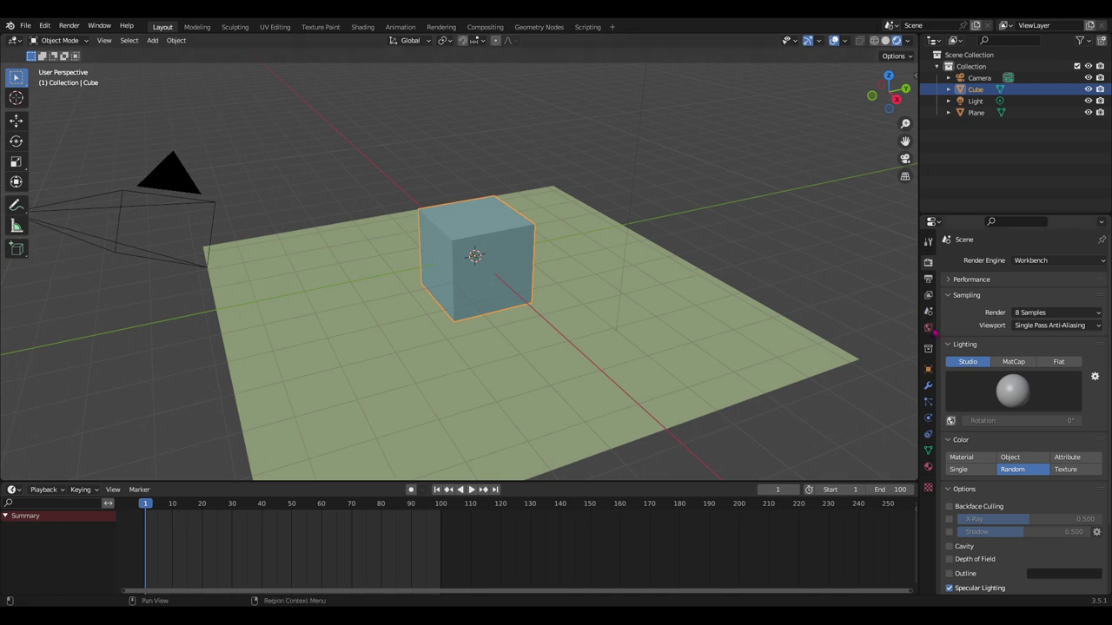
{"action": "left_click", "coordinate": [928, 370]}
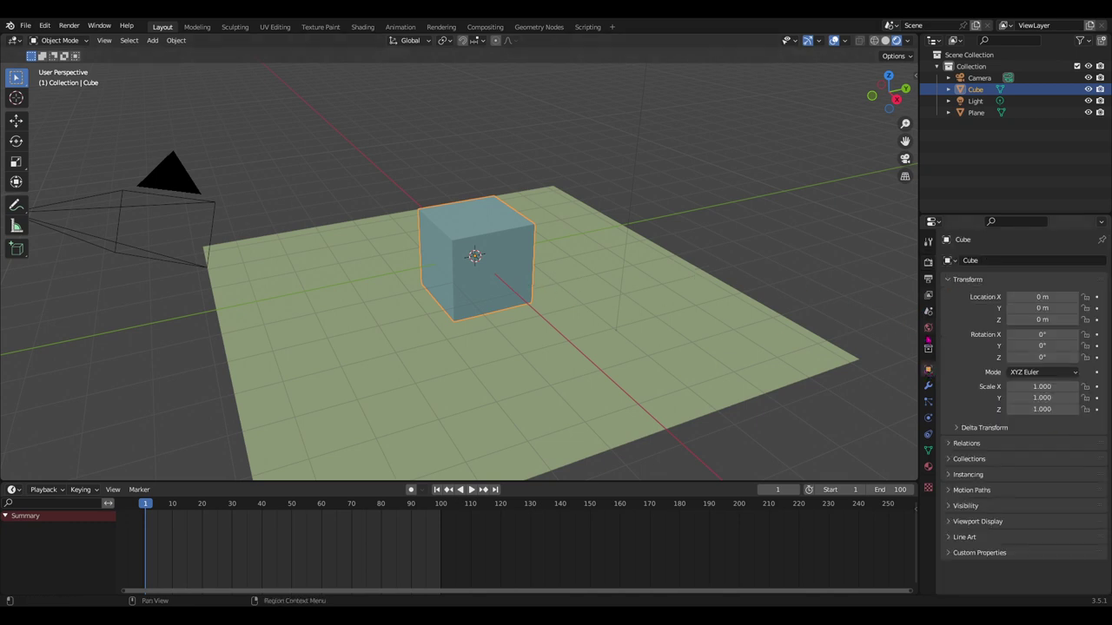
Switch the render engine to Cycles and set the cube's base colour to pink
{"action": "left_click", "coordinate": [928, 262]}
{"action": "left_click", "coordinate": [1042, 261]}
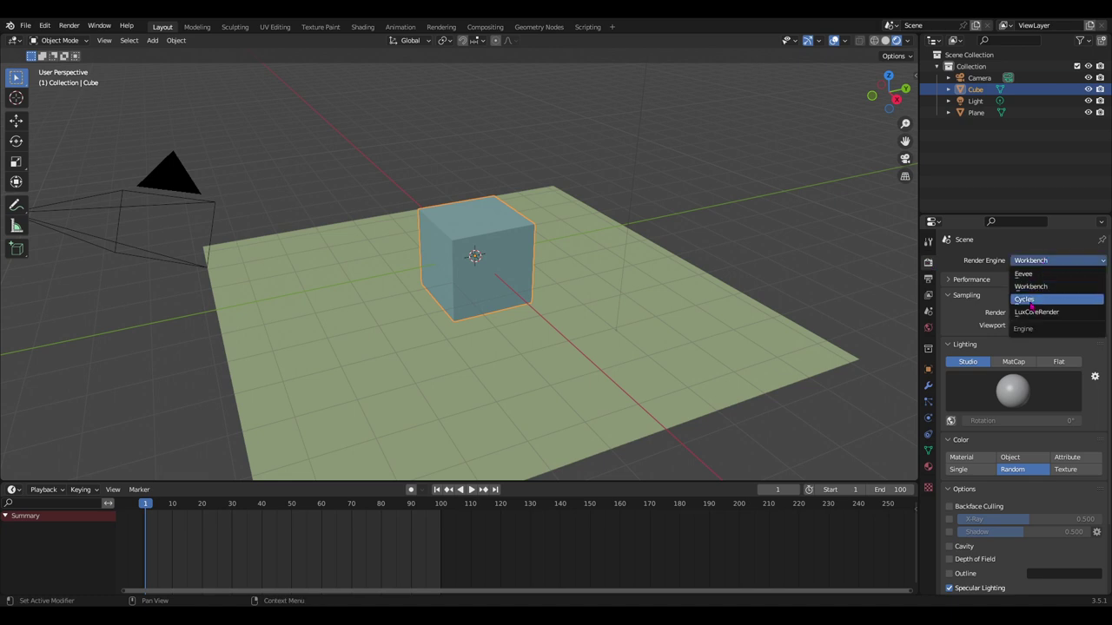
{"action": "left_click", "coordinate": [1030, 300]}
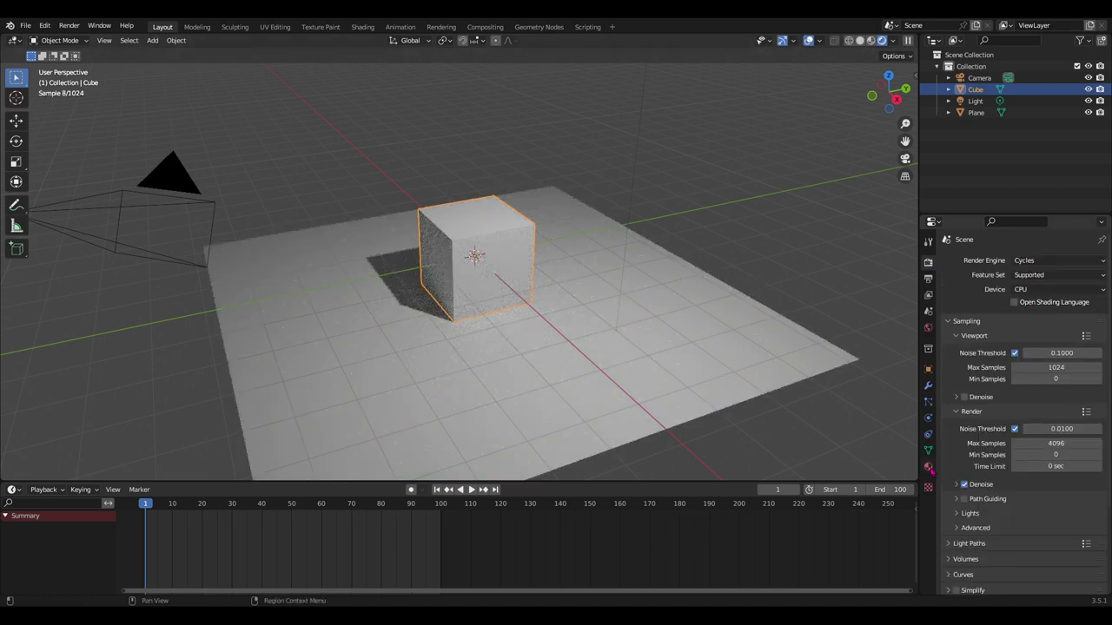
{"action": "left_click", "coordinate": [928, 466]}
{"action": "left_click", "coordinate": [1053, 411]}
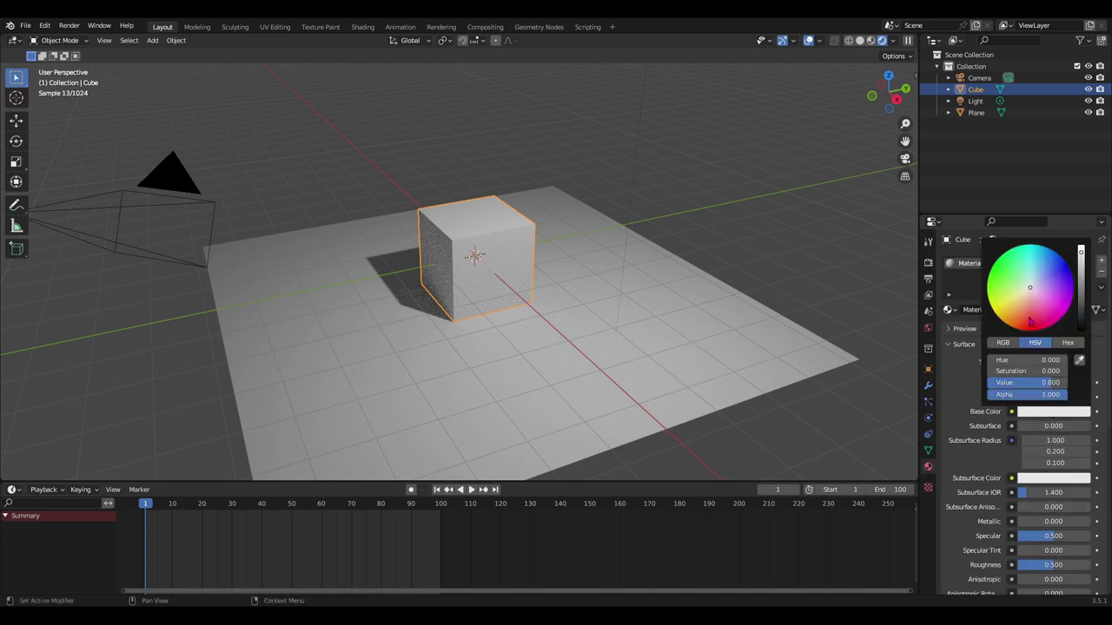
{"action": "left_click", "coordinate": [1036, 321]}
Give the plane a new material with a blue base colour, then reselect the cube
{"action": "left_click", "coordinate": [646, 330]}
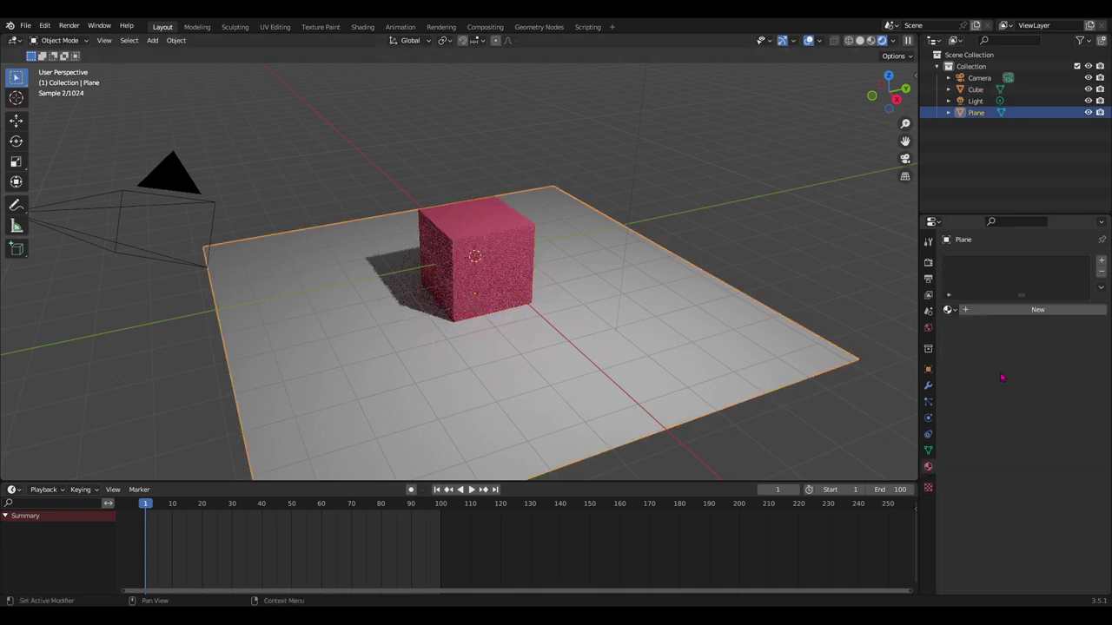
{"action": "left_click", "coordinate": [1038, 310]}
{"action": "left_click", "coordinate": [1053, 412]}
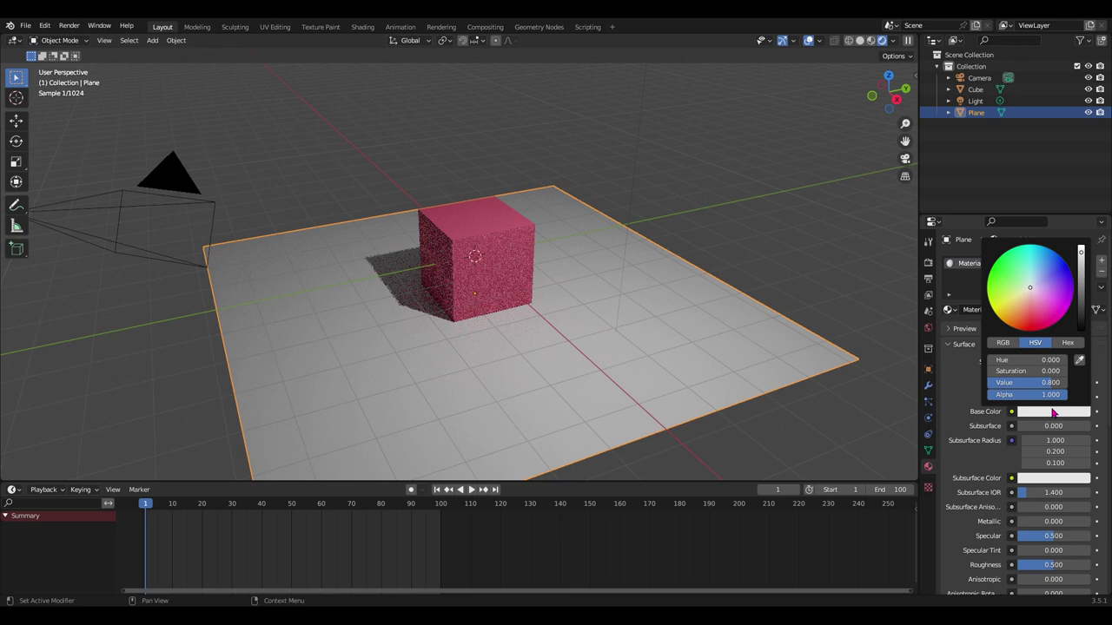
{"action": "left_click", "coordinate": [1048, 266]}
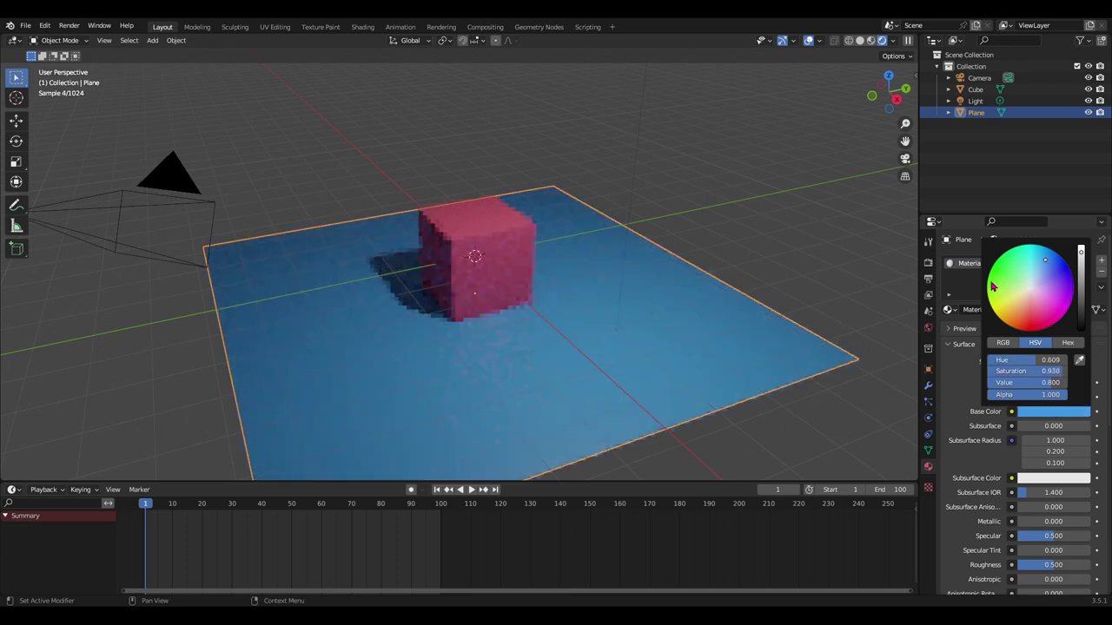
{"action": "left_click", "coordinate": [482, 299]}
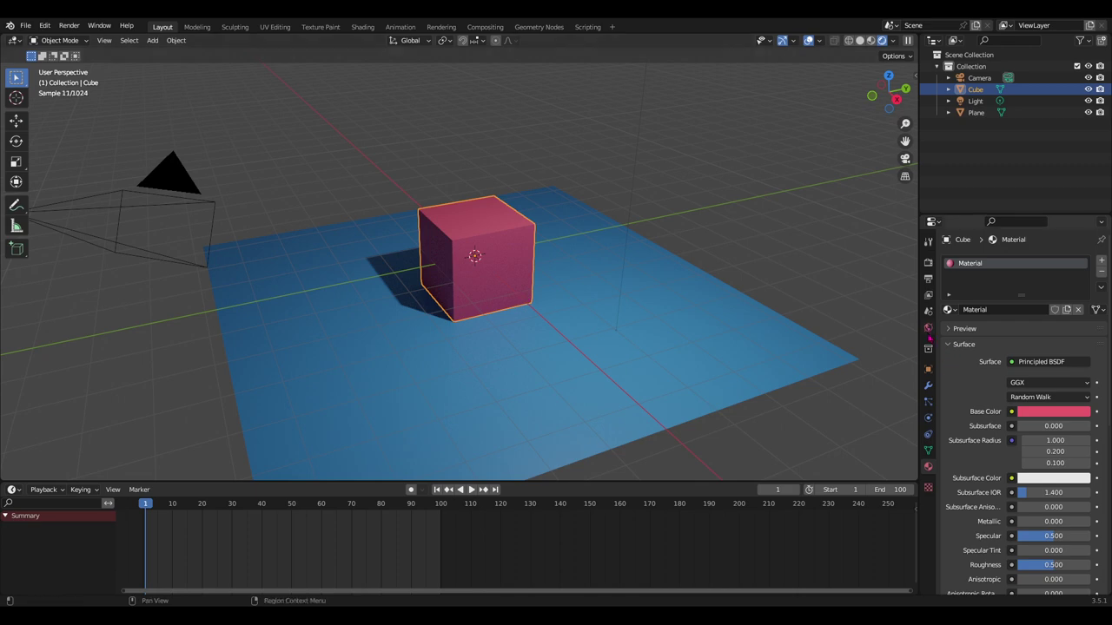
Keyframe the cube's Z location at frame 1, then scrub the timeline to inspect it
{"action": "left_click", "coordinate": [928, 369]}
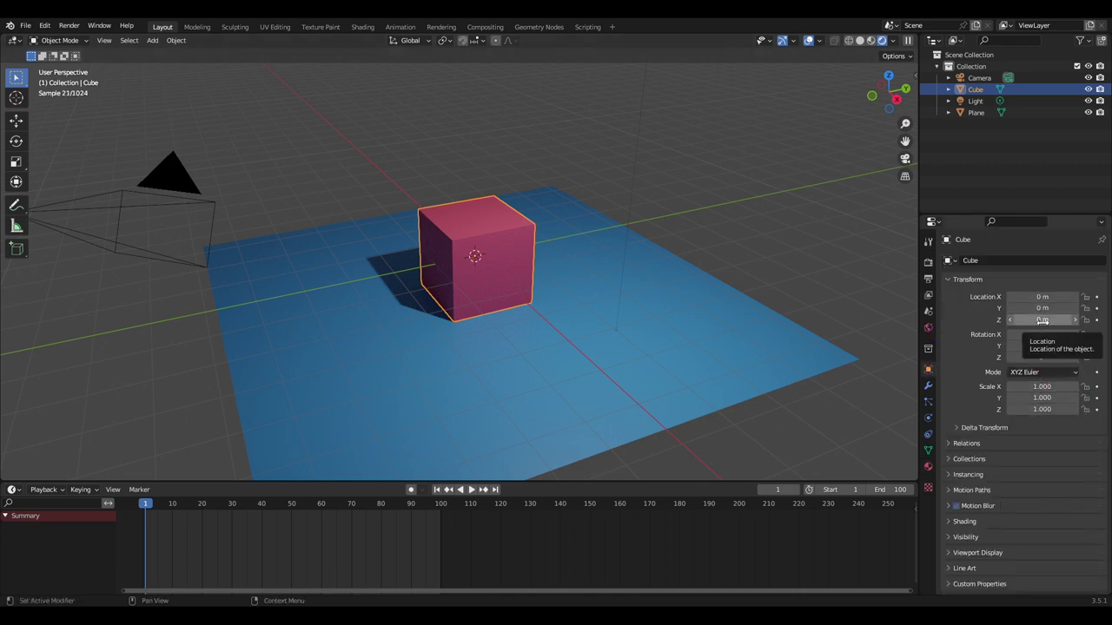
{"action": "left_click", "coordinate": [1096, 321]}
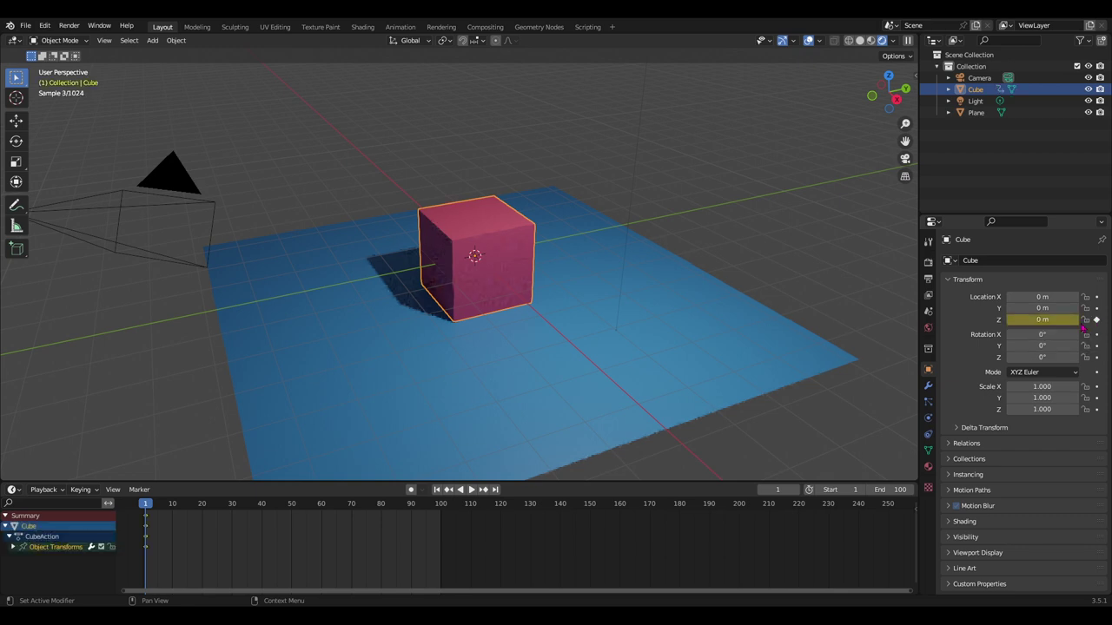
{"action": "mouse_move", "coordinate": [146, 504]}
{"action": "left_mouse_down"}
{"action": "mouse_move", "coordinate": [169, 504]}
{"action": "mouse_move", "coordinate": [145, 504]}
{"action": "left_mouse_up"}
{"action": "left_click", "coordinate": [14, 550]}
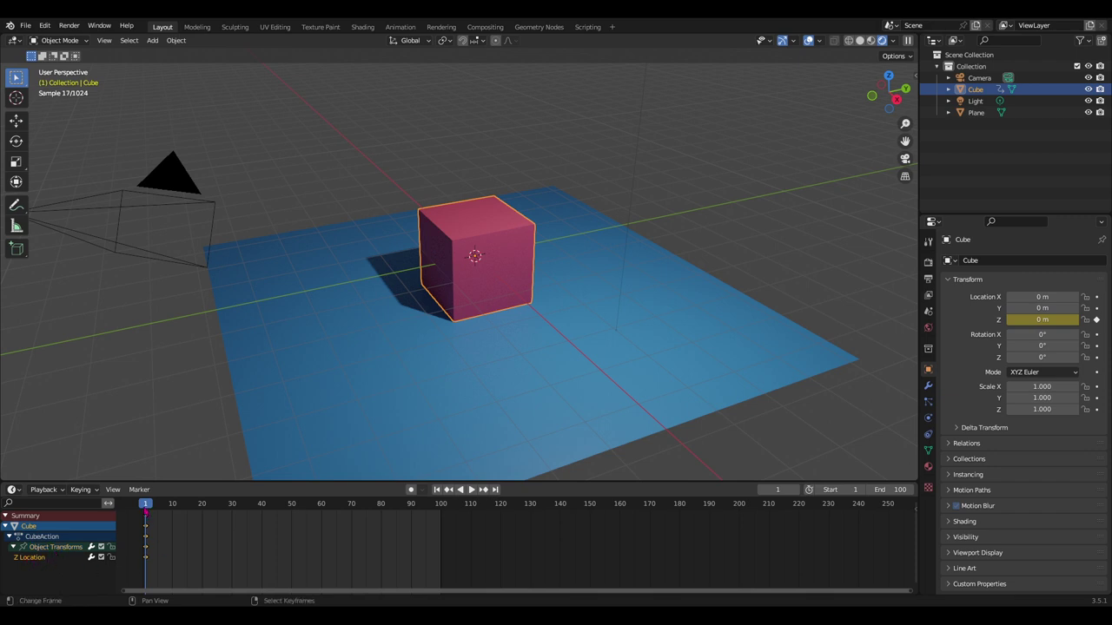
{"action": "mouse_move", "coordinate": [145, 512]}
{"action": "left_mouse_down"}
{"action": "mouse_move", "coordinate": [169, 512]}
{"action": "mouse_move", "coordinate": [146, 516]}
{"action": "left_mouse_up"}
{"action": "mouse_move", "coordinate": [148, 508]}
{"action": "left_mouse_down"}
{"action": "mouse_move", "coordinate": [177, 509]}
{"action": "mouse_move", "coordinate": [147, 509]}
{"action": "left_mouse_up"}
{"action": "left_click_drag", "start_coordinate": [147, 510], "coordinate": [247, 510]}
{"action": "left_click", "coordinate": [928, 266]}
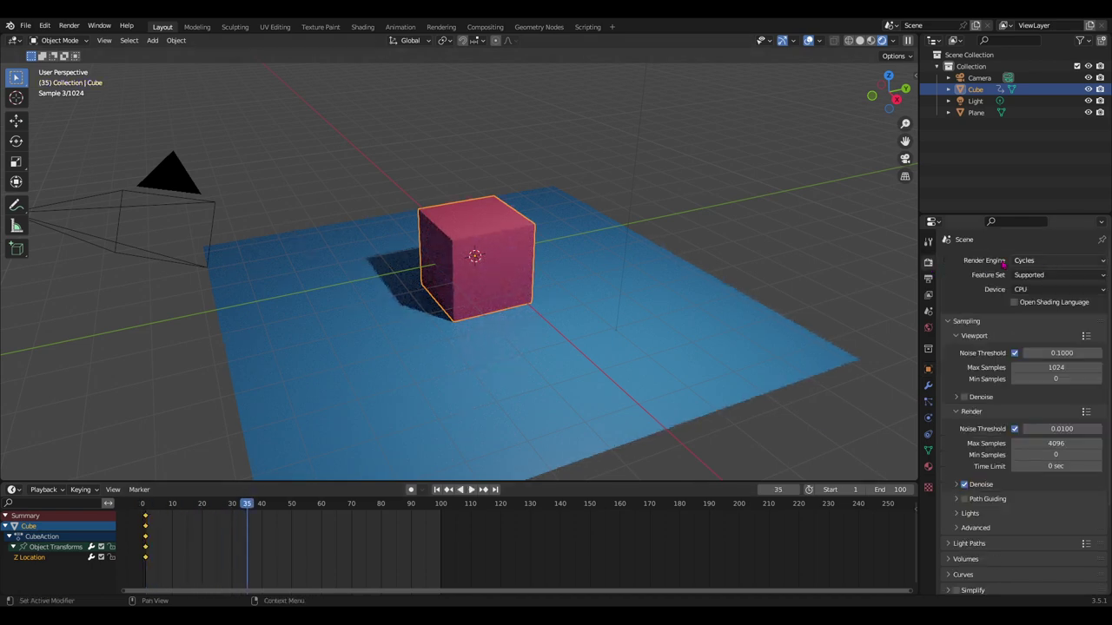
Set Viewport Max Samples to 16, then go to frame 100 with the cube's Object Properties showing
{"action": "left_click", "coordinate": [1060, 366]}
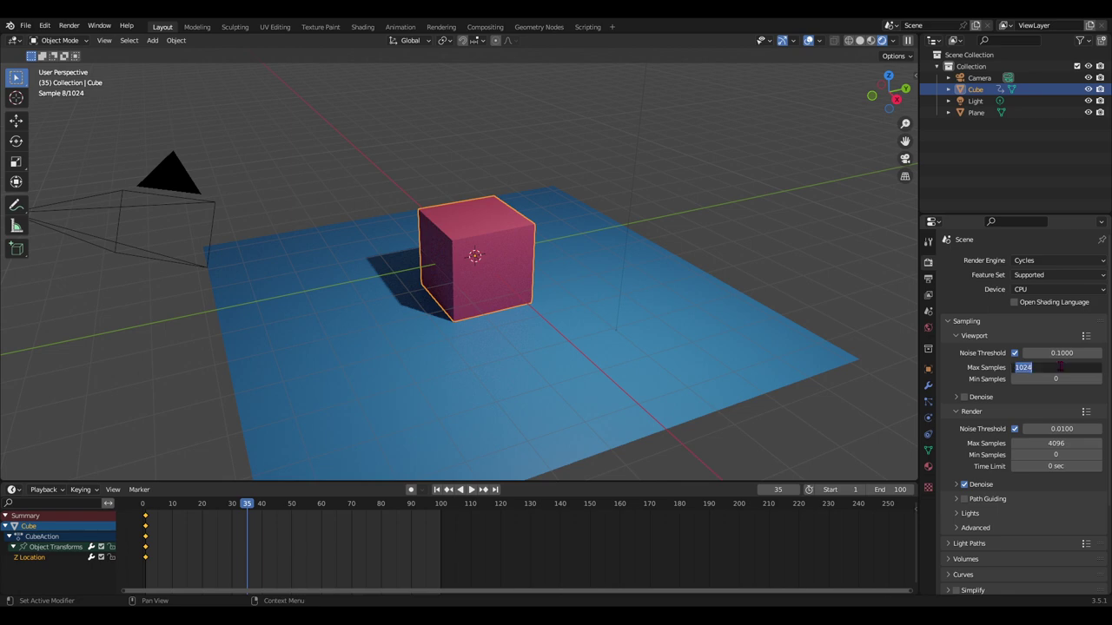
{"action": "type", "text": "16"}
{"action": "key", "text": "Return"}
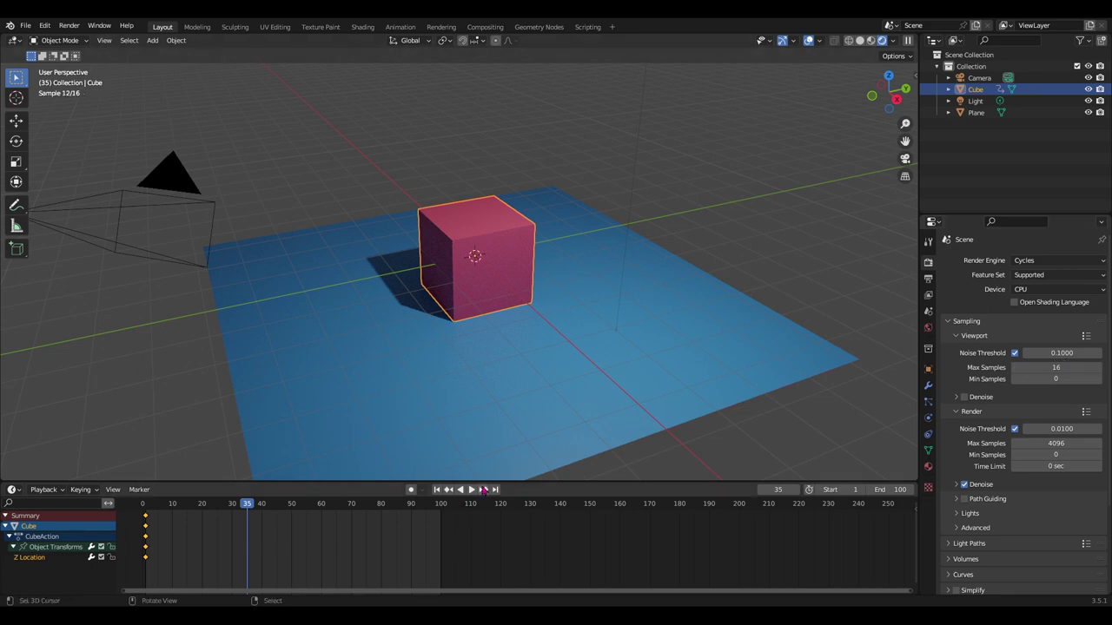
{"action": "left_click", "coordinate": [495, 490]}
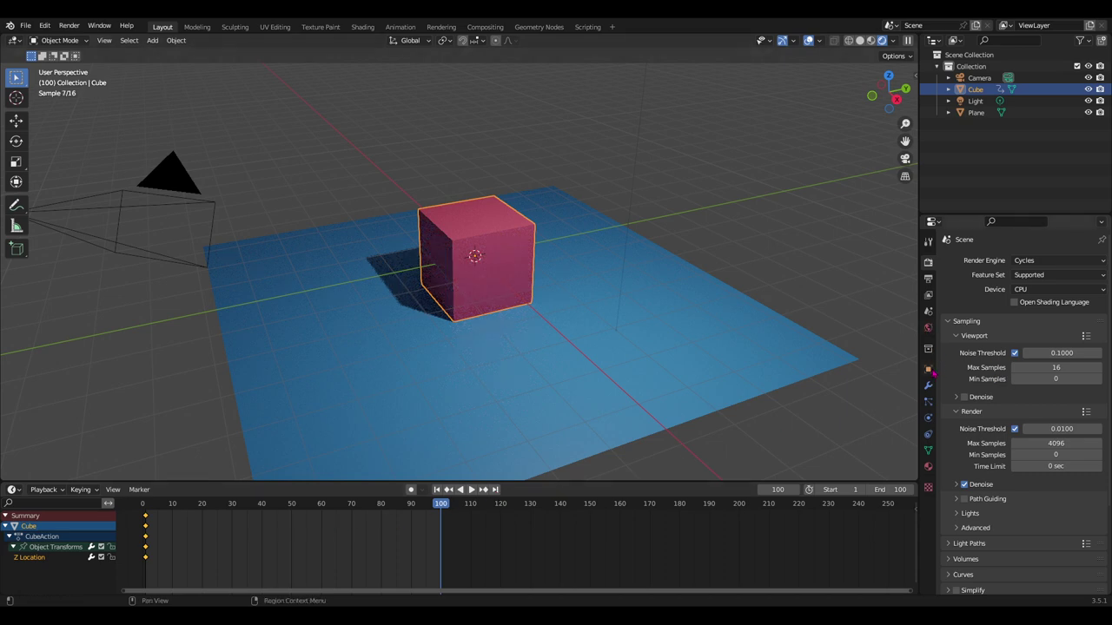
{"action": "left_click", "coordinate": [928, 368]}
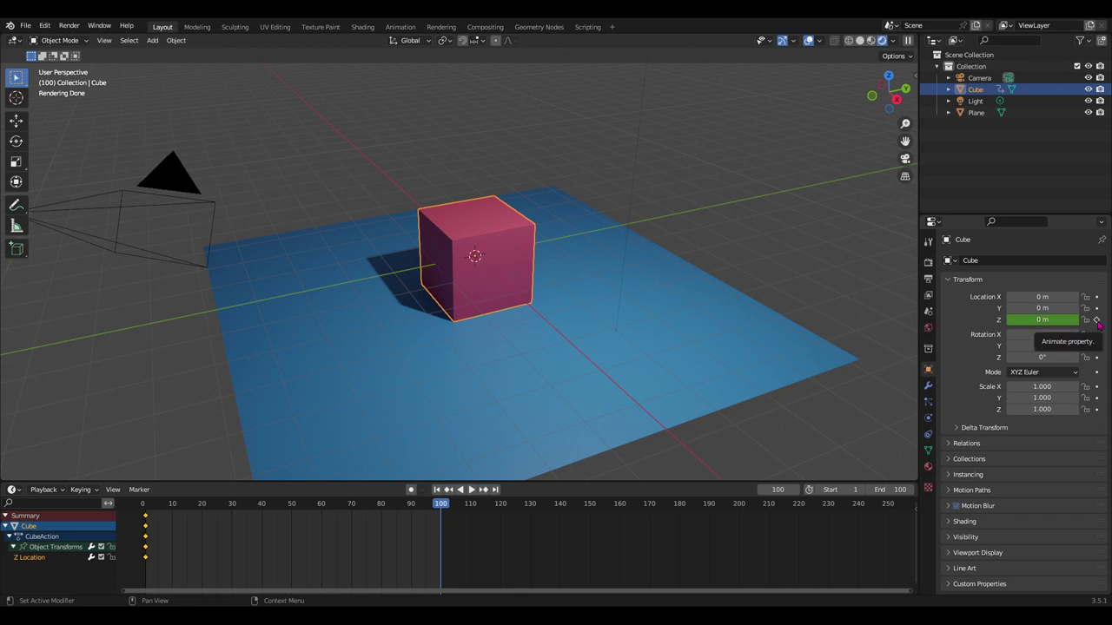
Keyframe the cube's Z location at frame 100 and try raising it while previewing the animation
{"action": "left_click", "coordinate": [1097, 320]}
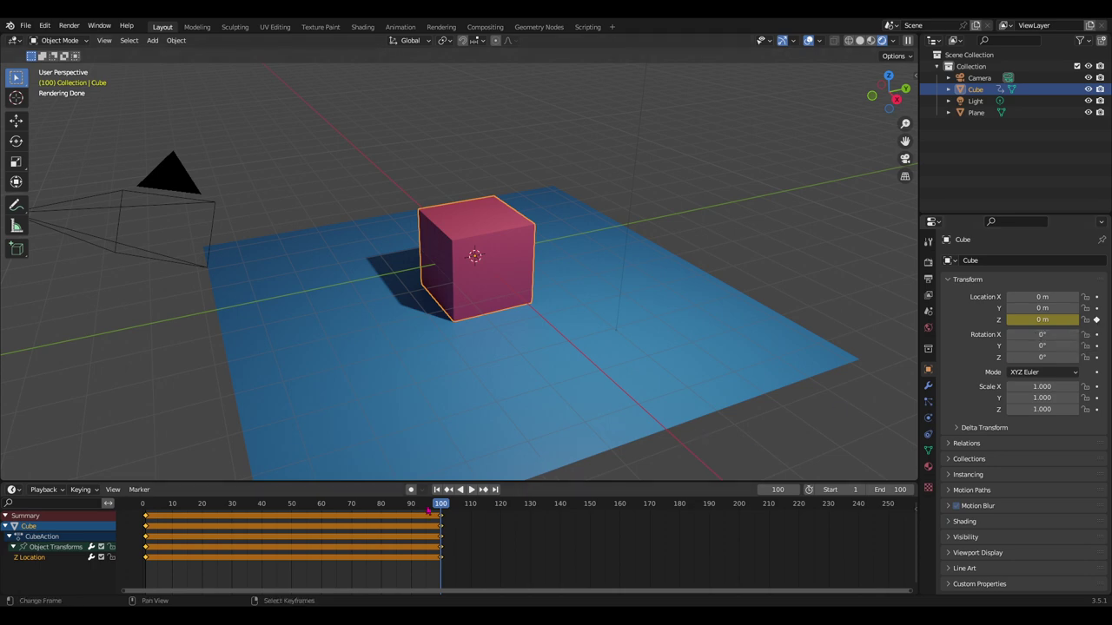
{"action": "mouse_move", "coordinate": [443, 512]}
{"action": "left_mouse_down"}
{"action": "mouse_move", "coordinate": [244, 530]}
{"action": "mouse_move", "coordinate": [329, 539]}
{"action": "mouse_move", "coordinate": [294, 547]}
{"action": "left_mouse_up"}
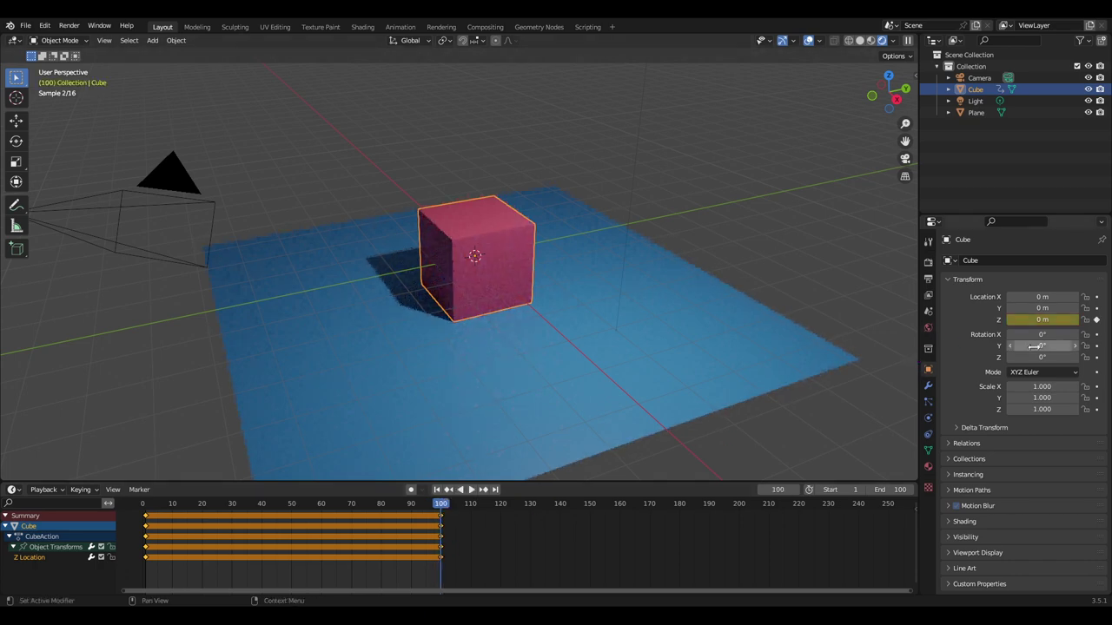
{"action": "left_click_drag", "start_coordinate": [1043, 320], "coordinate": [1077, 320]}
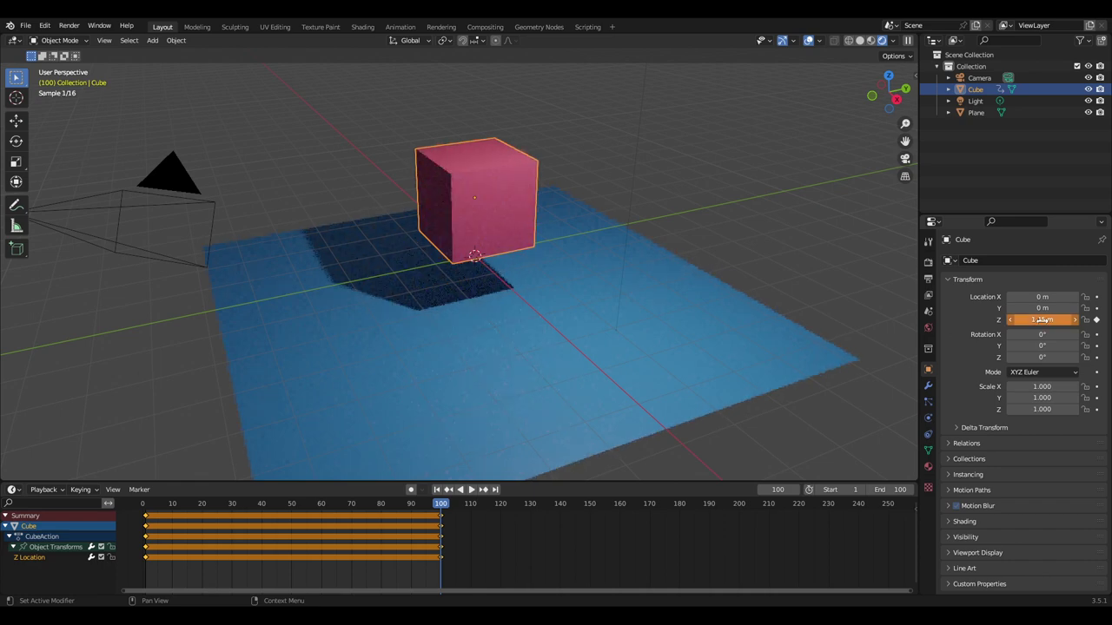
{"action": "left_click", "coordinate": [431, 514]}
{"action": "key", "text": "space"}
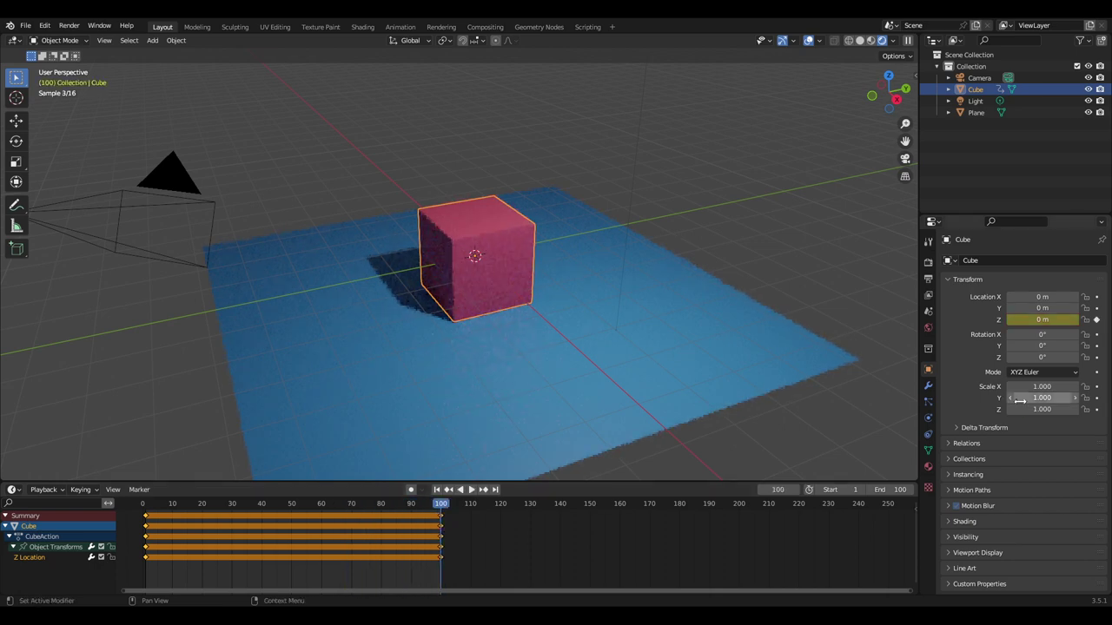
{"action": "left_click", "coordinate": [1044, 320]}
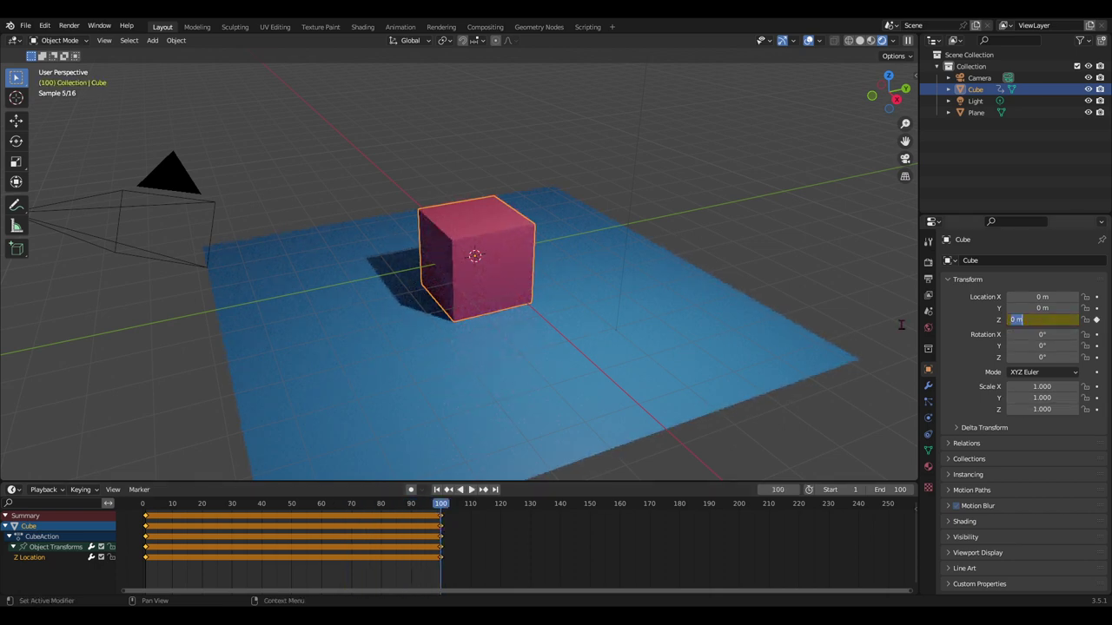
{"action": "type", "text": "2"}
{"action": "key", "text": "Return"}
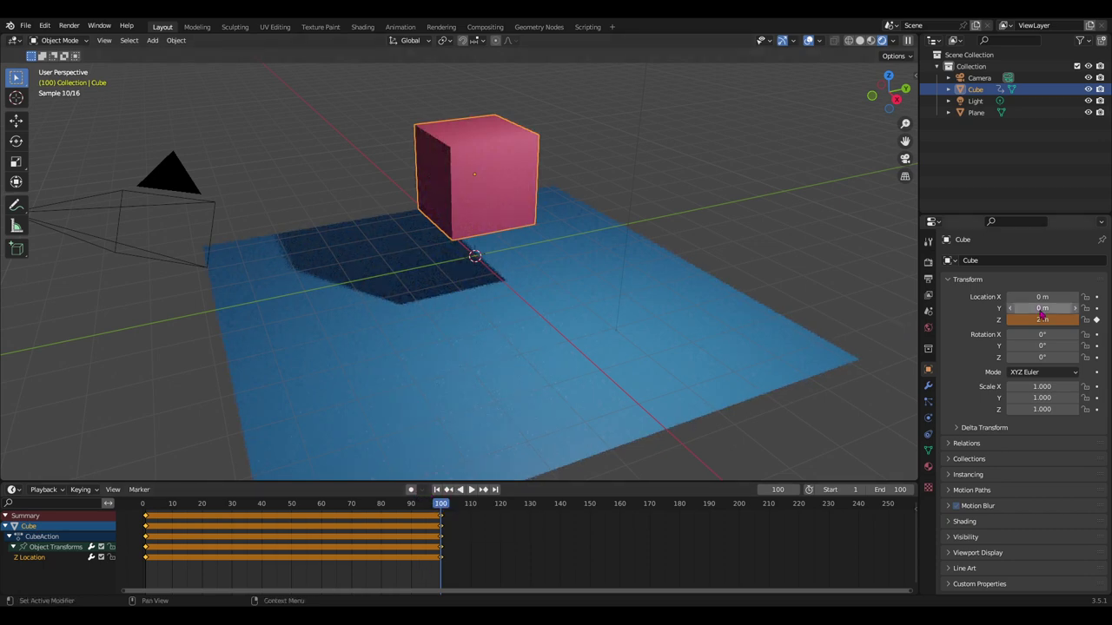
Return to frame 1 and confirm the cube's Z location stays at 0 m
{"action": "key", "text": "shift+ctrl+space"}
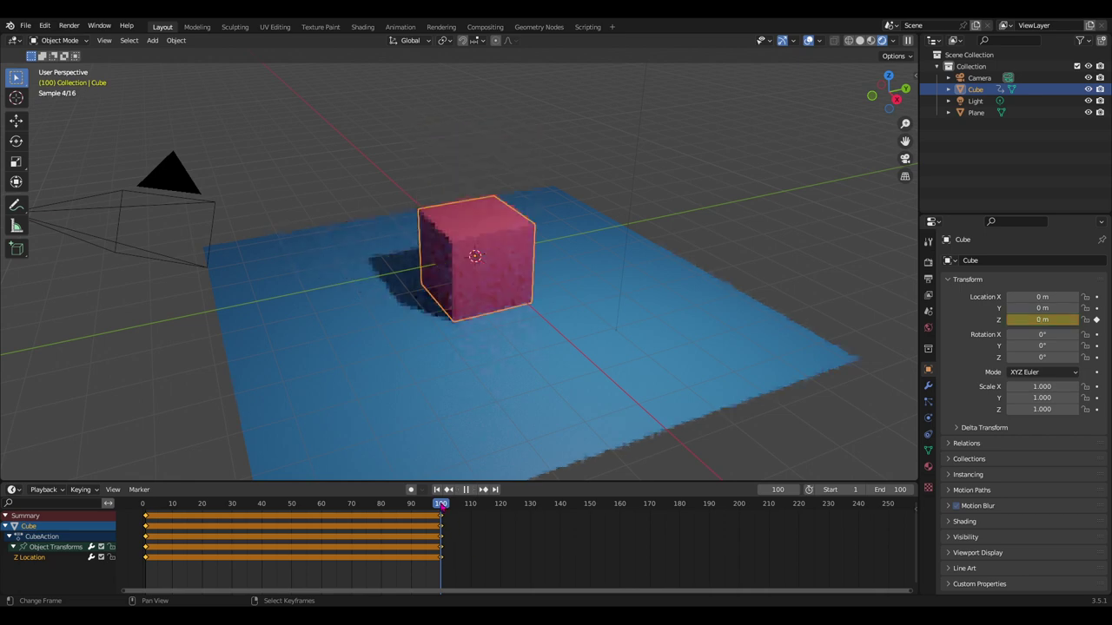
{"action": "left_click_drag", "start_coordinate": [351, 524], "coordinate": [148, 528]}
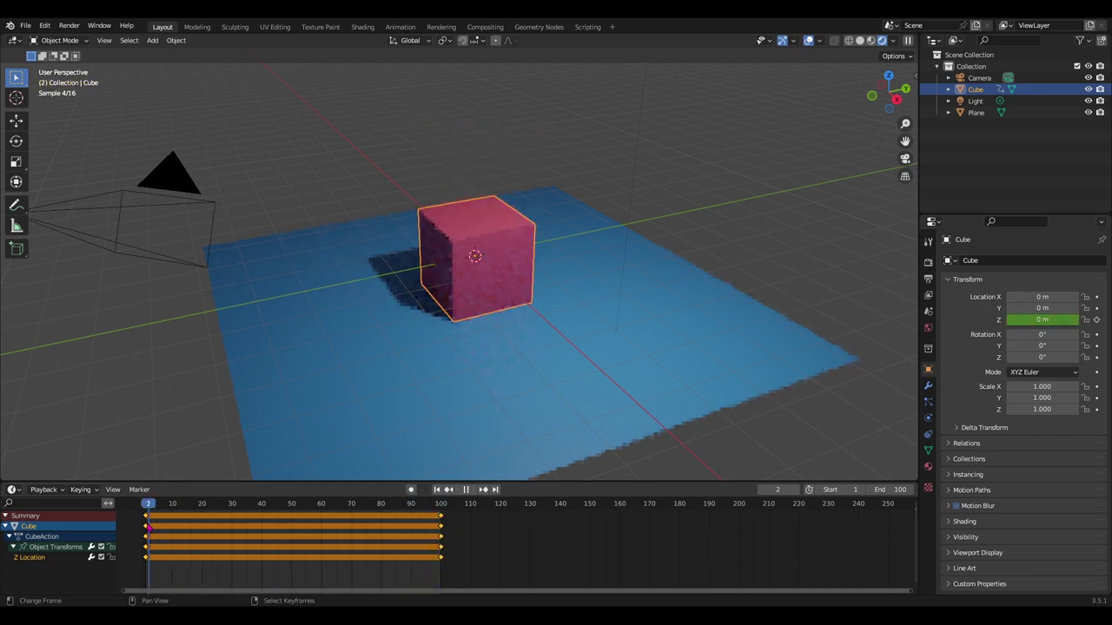
{"action": "key", "text": "space"}
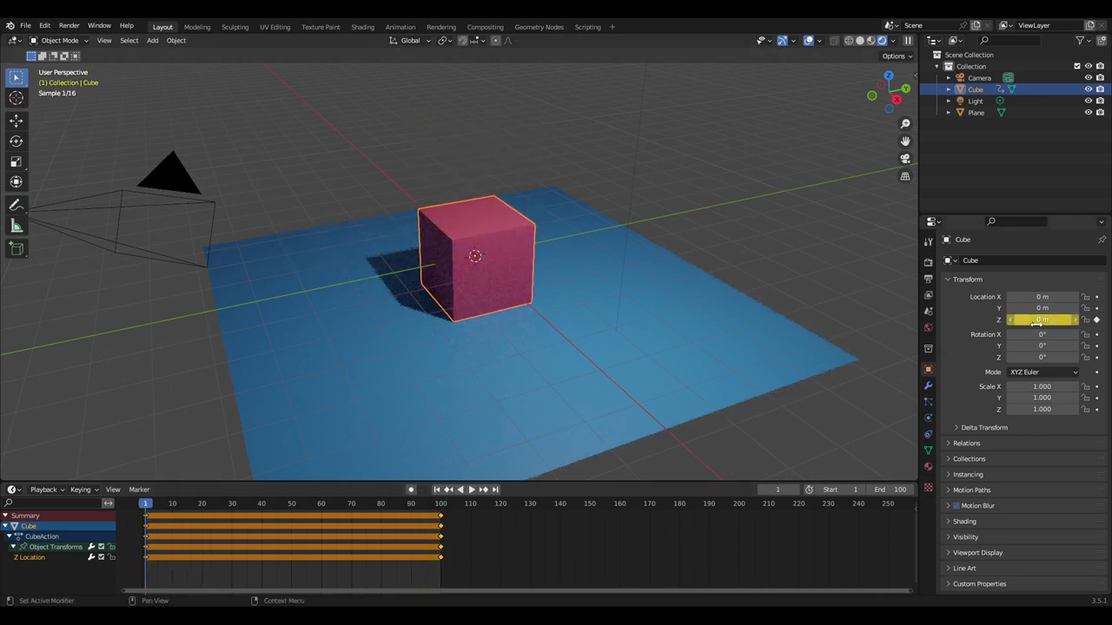
{"action": "left_click", "coordinate": [1047, 320]}
{"action": "key", "text": "Return"}
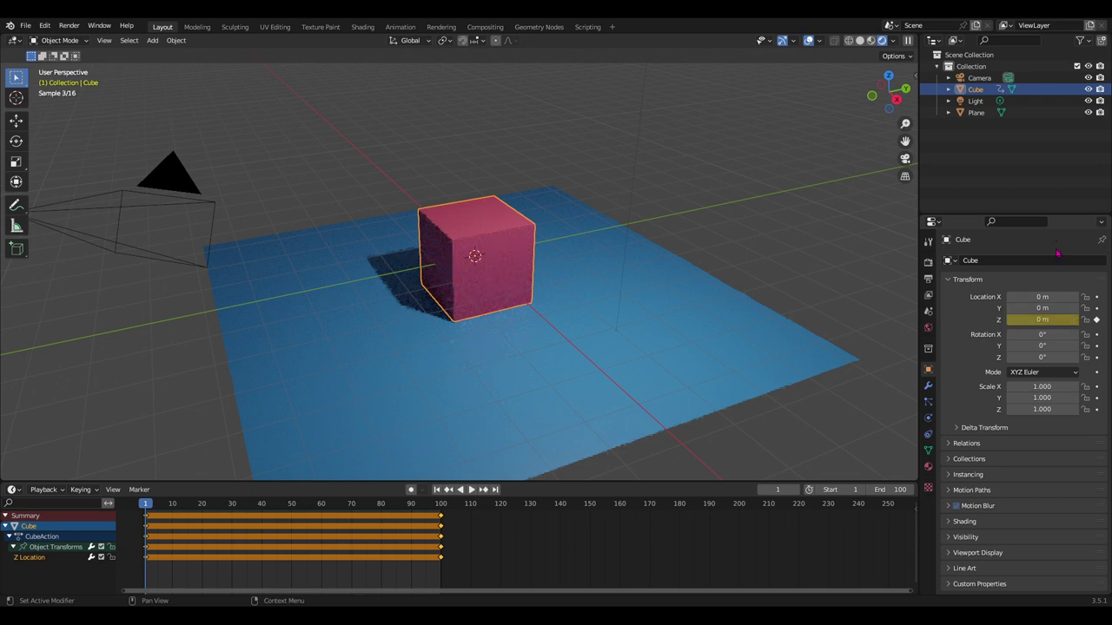
{"action": "key", "text": "space"}
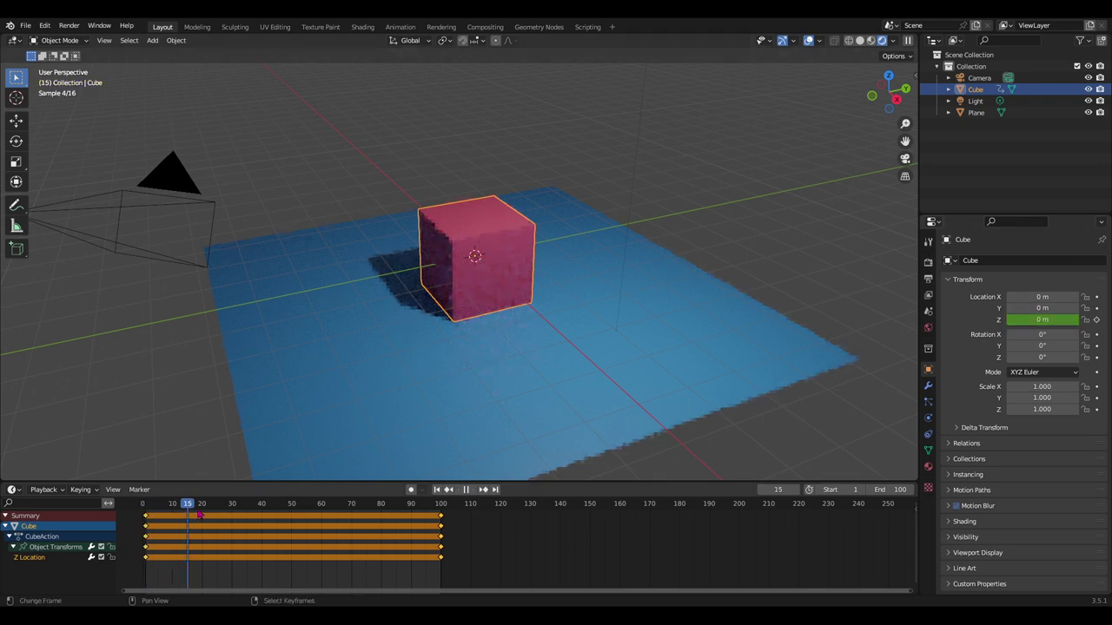
Set Z location to 2 m and keyframe it at frame 100, then play to check the rise
{"action": "left_click", "coordinate": [397, 529]}
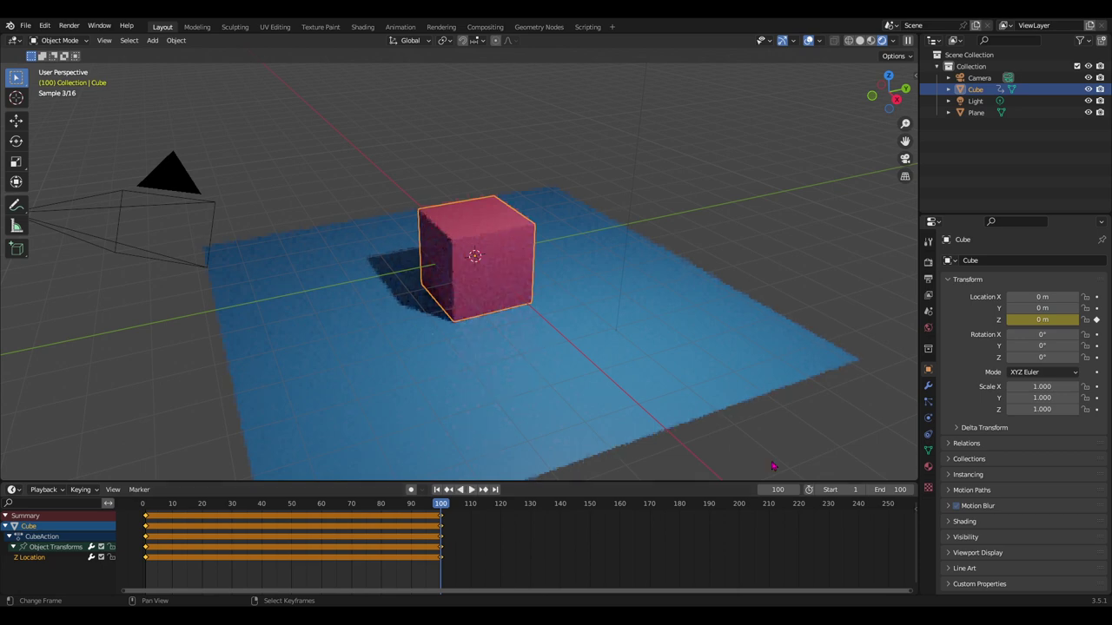
{"action": "left_click", "coordinate": [1042, 319]}
{"action": "type", "text": "2"}
{"action": "key", "text": "Return"}
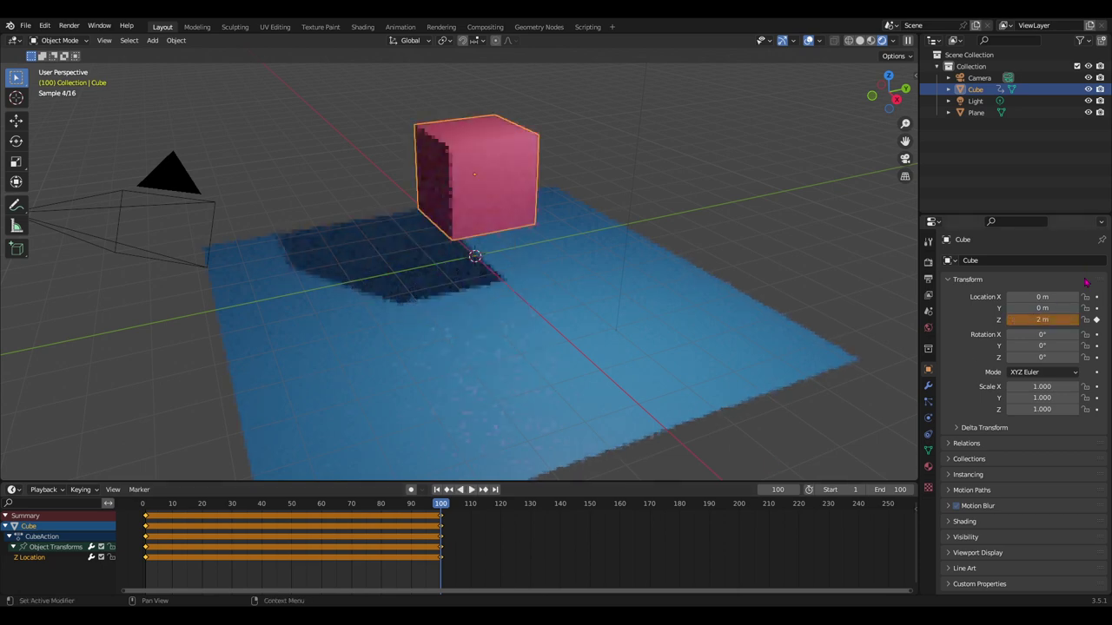
{"action": "left_click", "coordinate": [1097, 321]}
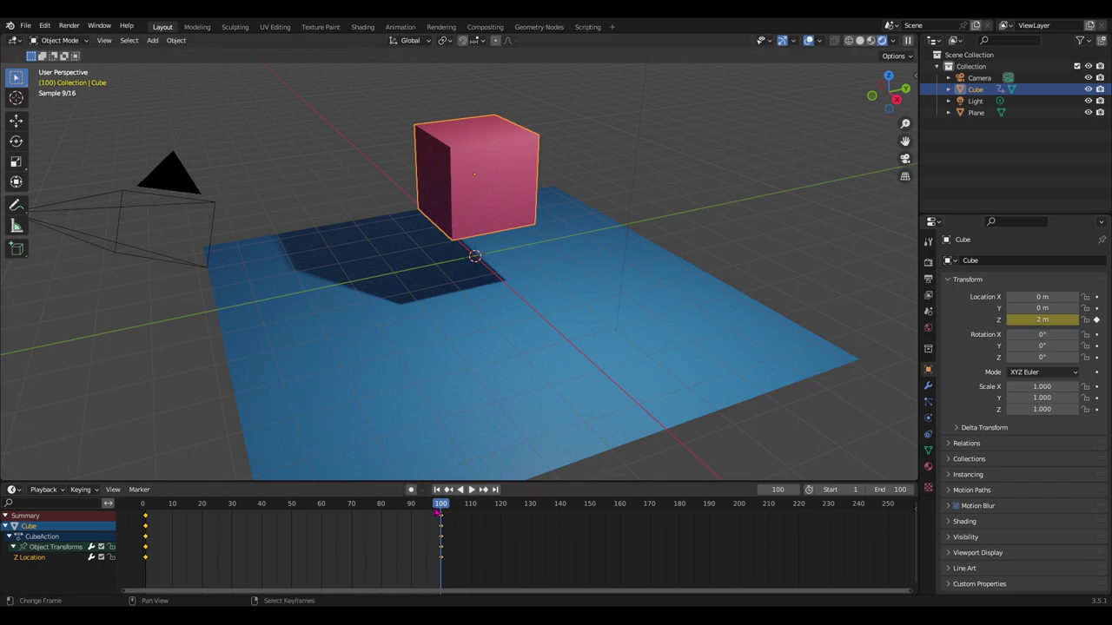
{"action": "key", "text": "space"}
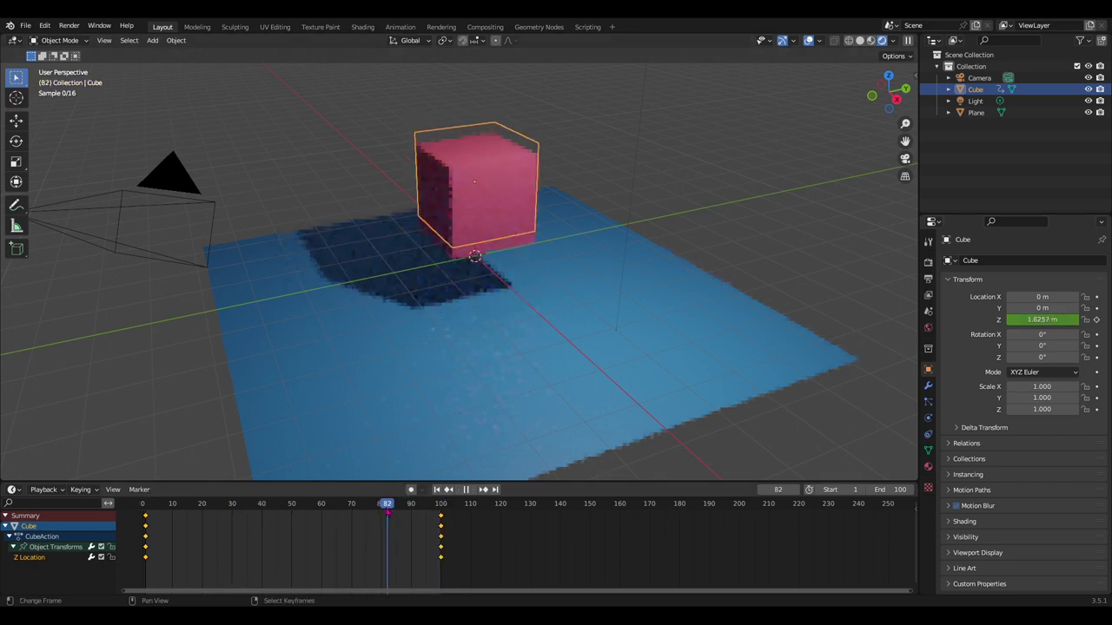
{"action": "key", "text": "space"}
{"action": "left_click", "coordinate": [1096, 321]}
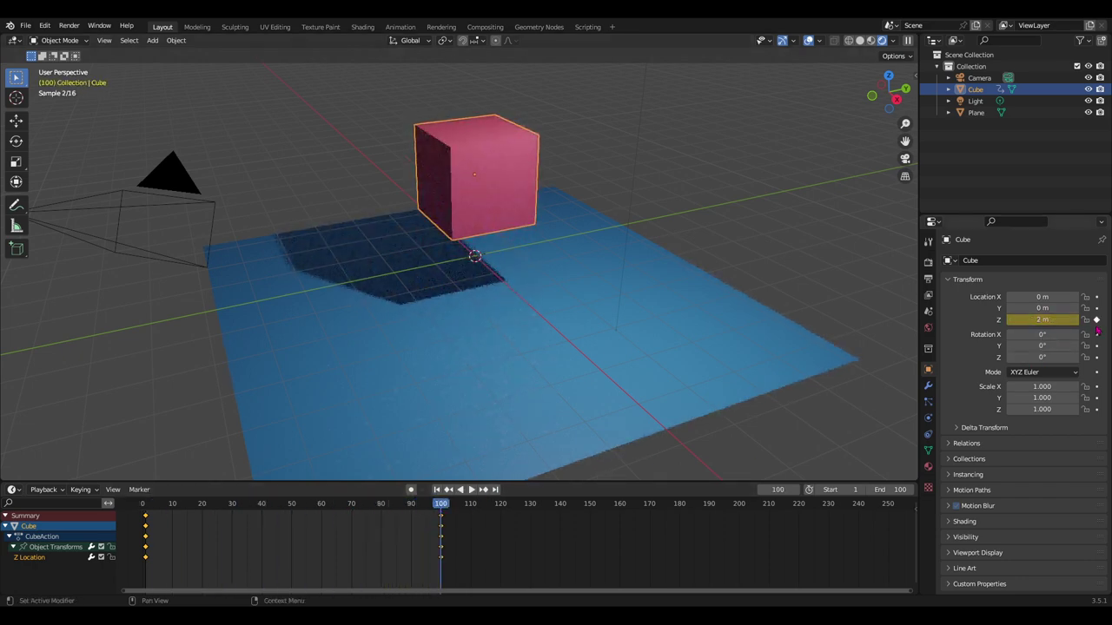
{"action": "left_click", "coordinate": [1096, 321]}
{"action": "key", "text": "ctrl+shift+space"}
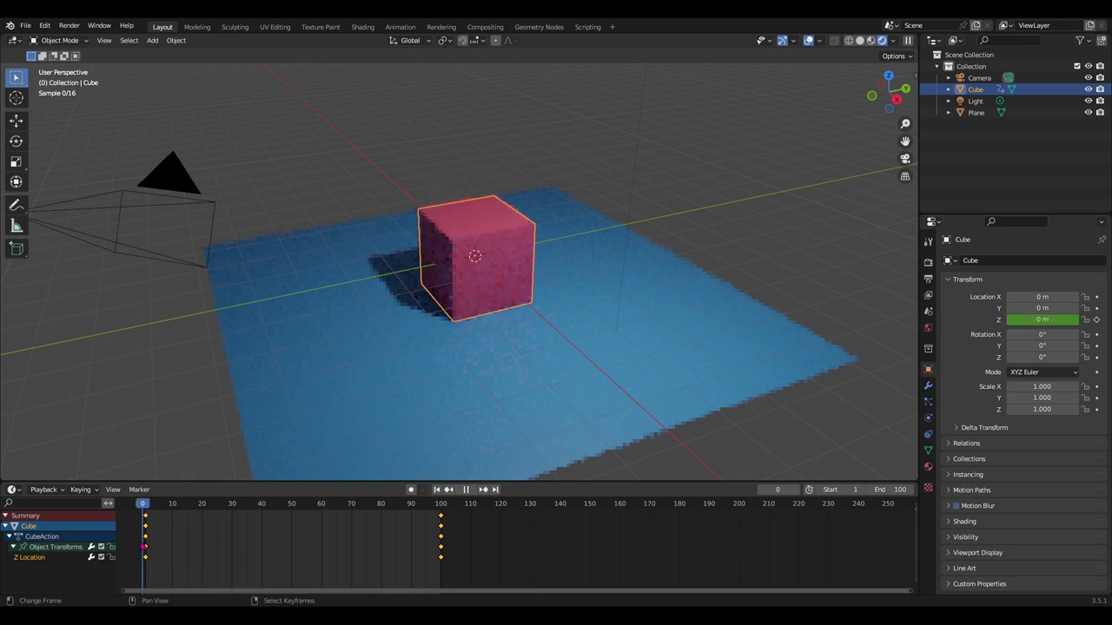
{"action": "key", "text": "space"}
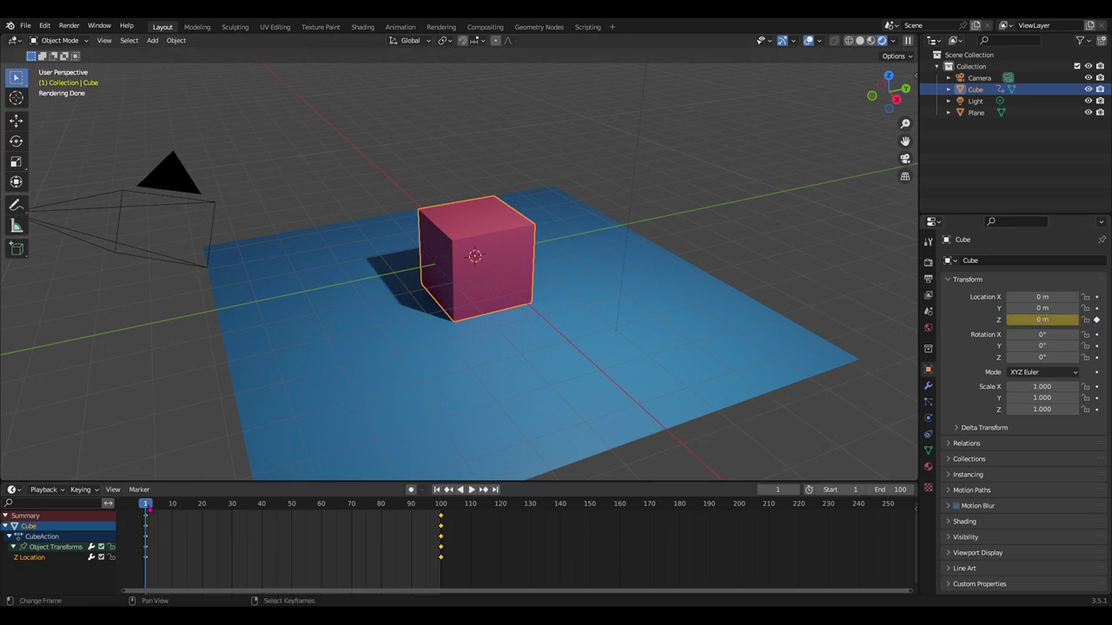
{"action": "mouse_move", "coordinate": [149, 510]}
{"action": "left_mouse_down"}
{"action": "mouse_move", "coordinate": [443, 536]}
{"action": "mouse_move", "coordinate": [434, 521]}
{"action": "mouse_move", "coordinate": [304, 549]}
{"action": "left_mouse_up"}
{"action": "mouse_move", "coordinate": [304, 509]}
{"action": "left_mouse_down"}
{"action": "mouse_move", "coordinate": [273, 530]}
{"action": "mouse_move", "coordinate": [179, 541]}
{"action": "mouse_move", "coordinate": [443, 547]}
{"action": "mouse_move", "coordinate": [409, 531]}
{"action": "mouse_move", "coordinate": [186, 537]}
{"action": "mouse_move", "coordinate": [298, 538]}
{"action": "left_mouse_up"}
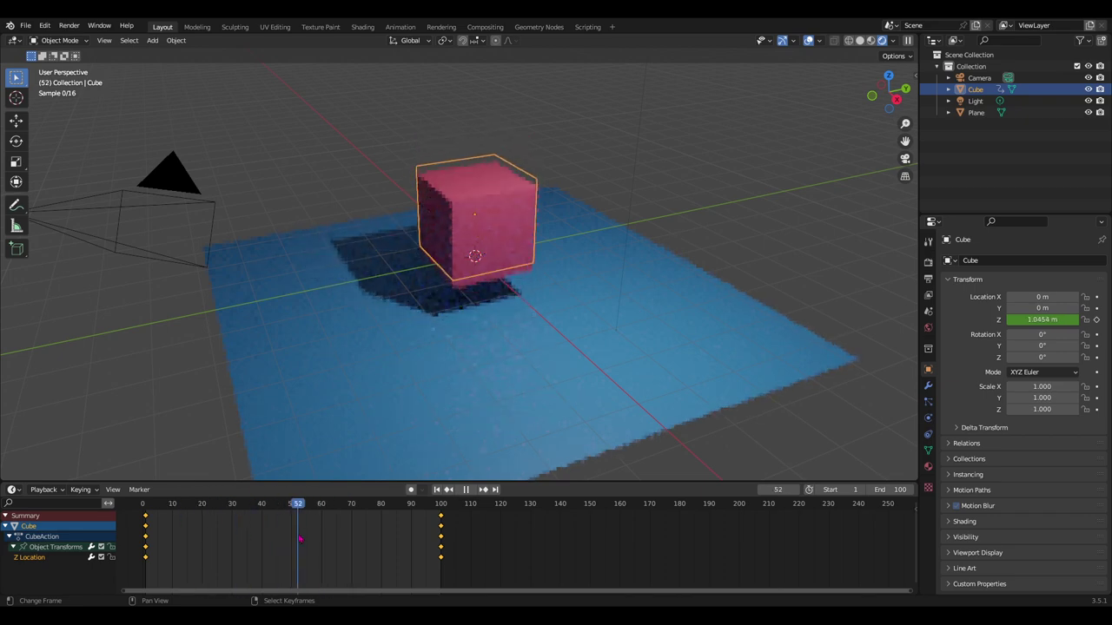
{"action": "left_click", "coordinate": [465, 489]}
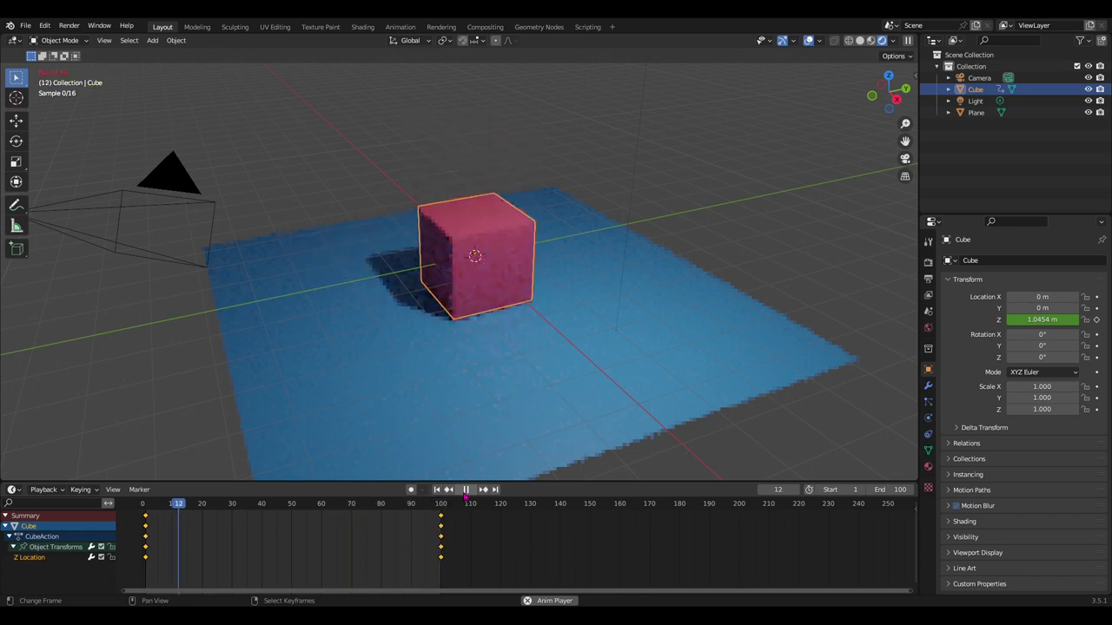
{"action": "key", "text": "space"}
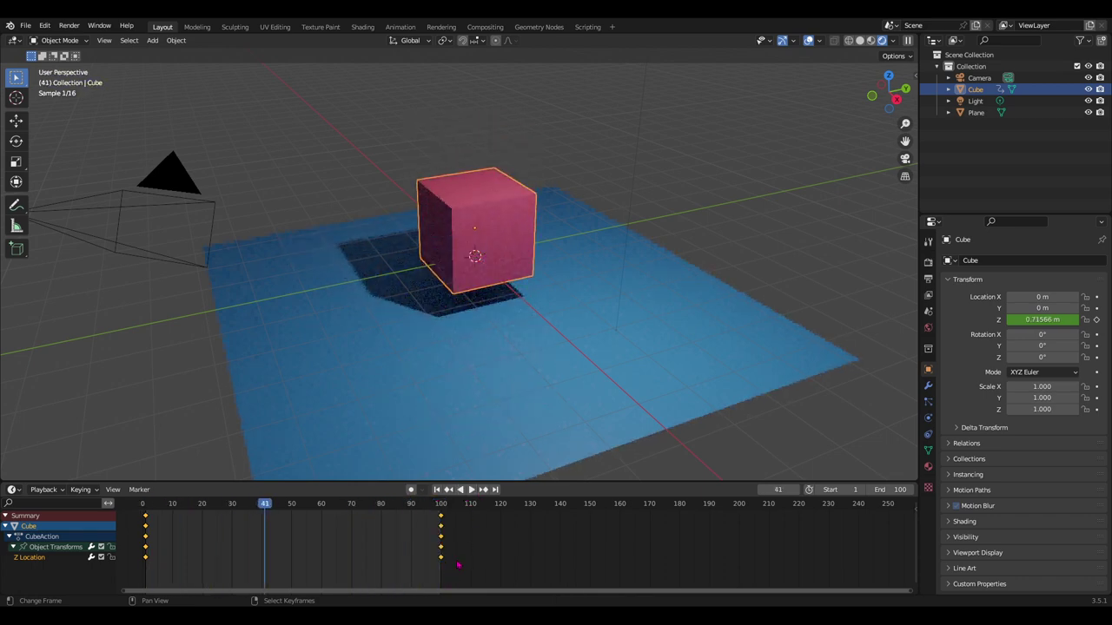
{"action": "mouse_move", "coordinate": [463, 574]}
{"action": "left_mouse_down"}
{"action": "mouse_move", "coordinate": [417, 569]}
{"action": "mouse_move", "coordinate": [441, 521]}
{"action": "mouse_move", "coordinate": [389, 522]}
{"action": "left_mouse_up"}
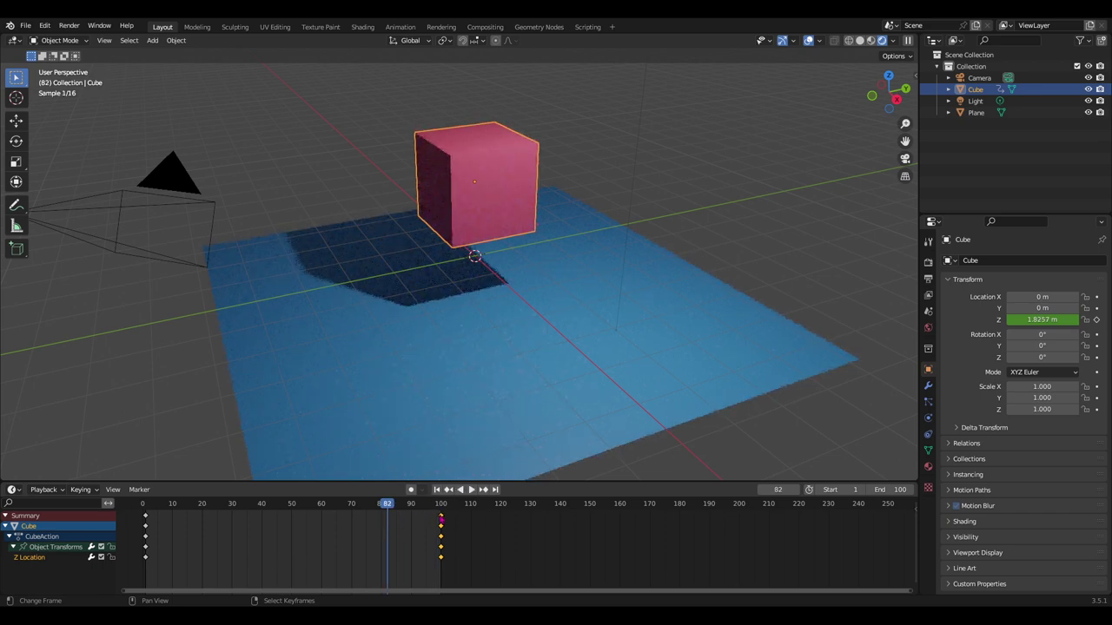
Slide the 2 m end keyframes to frame 50 and preview the new timing
{"action": "key", "text": "g"}
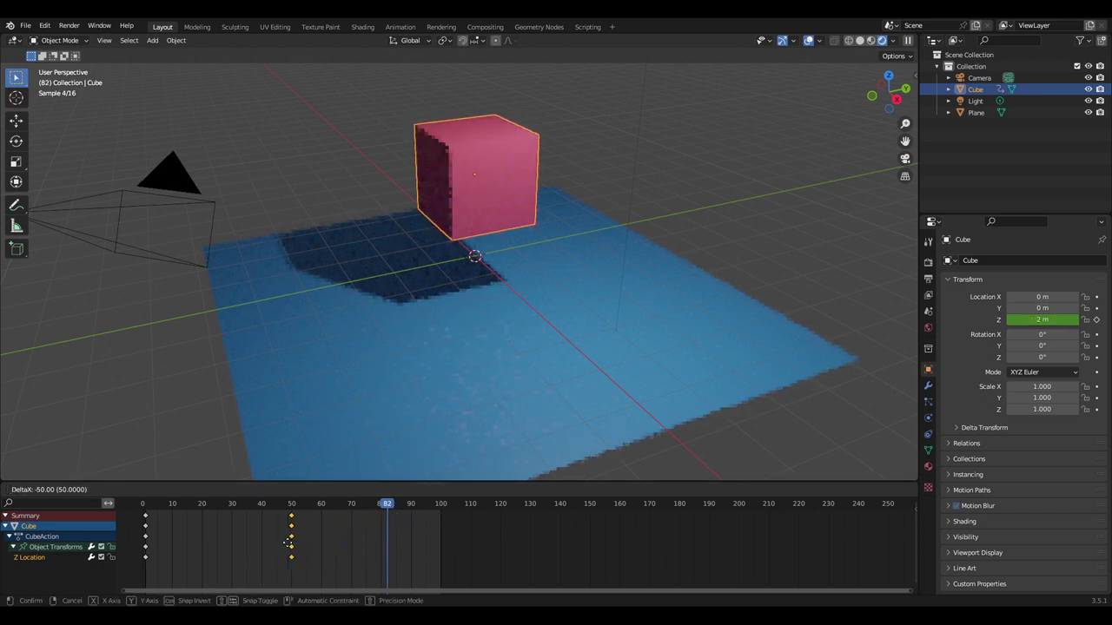
{"action": "left_click", "coordinate": [292, 546]}
{"action": "left_click_drag", "start_coordinate": [383, 504], "coordinate": [288, 504]}
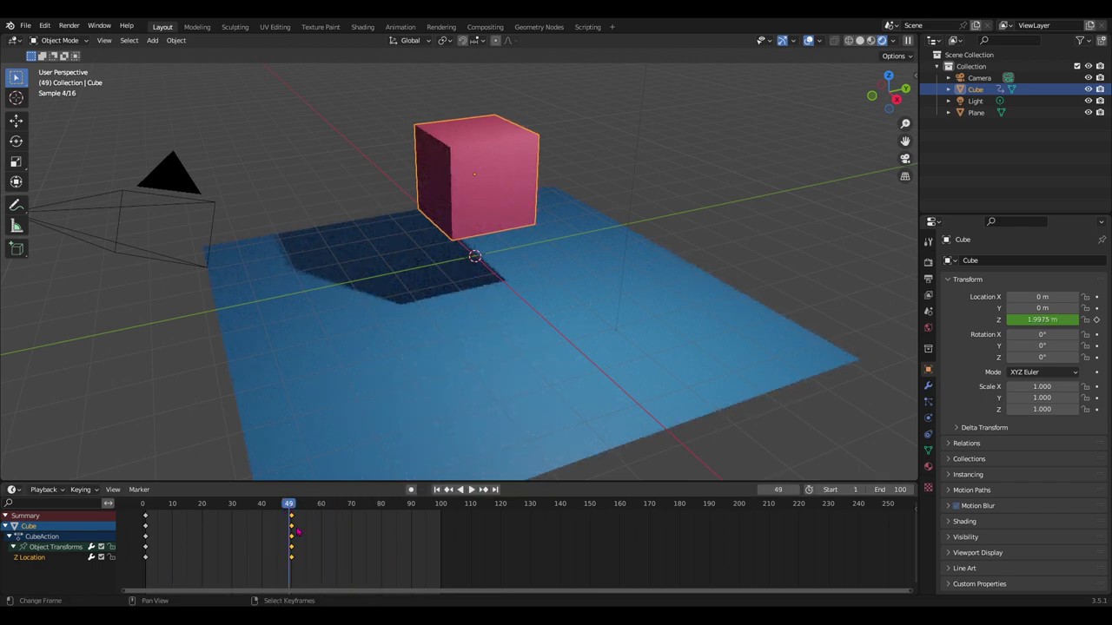
{"action": "key", "text": "space"}
{"action": "left_click", "coordinate": [230, 508]}
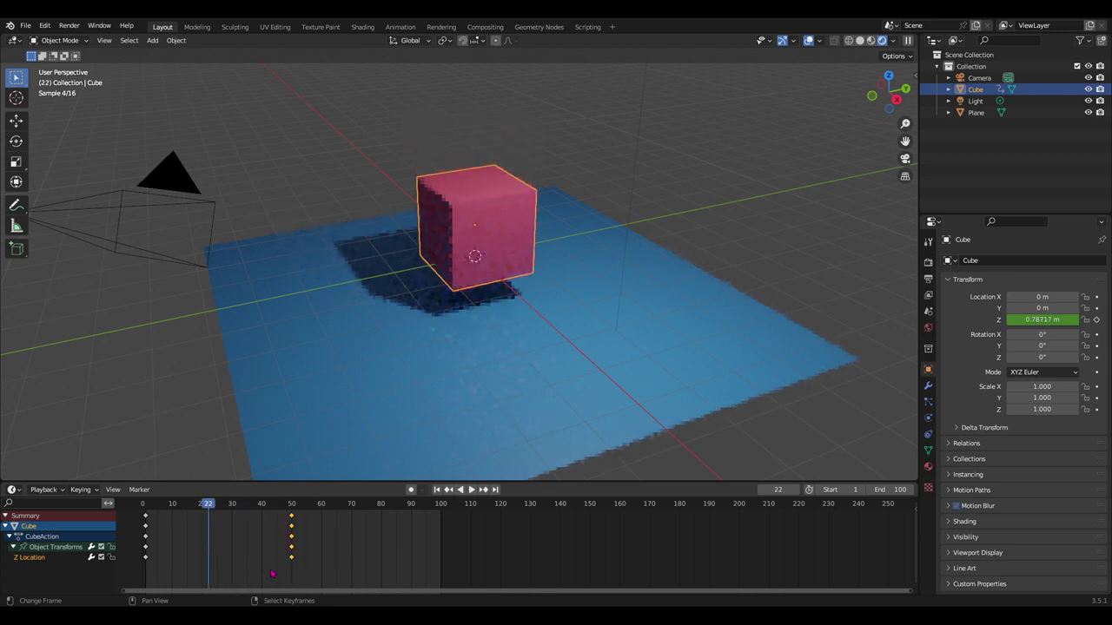
Box-select the starting keyframes at frame 0 and replay from frame 1
{"action": "left_click_drag", "start_coordinate": [314, 569], "coordinate": [139, 516]}
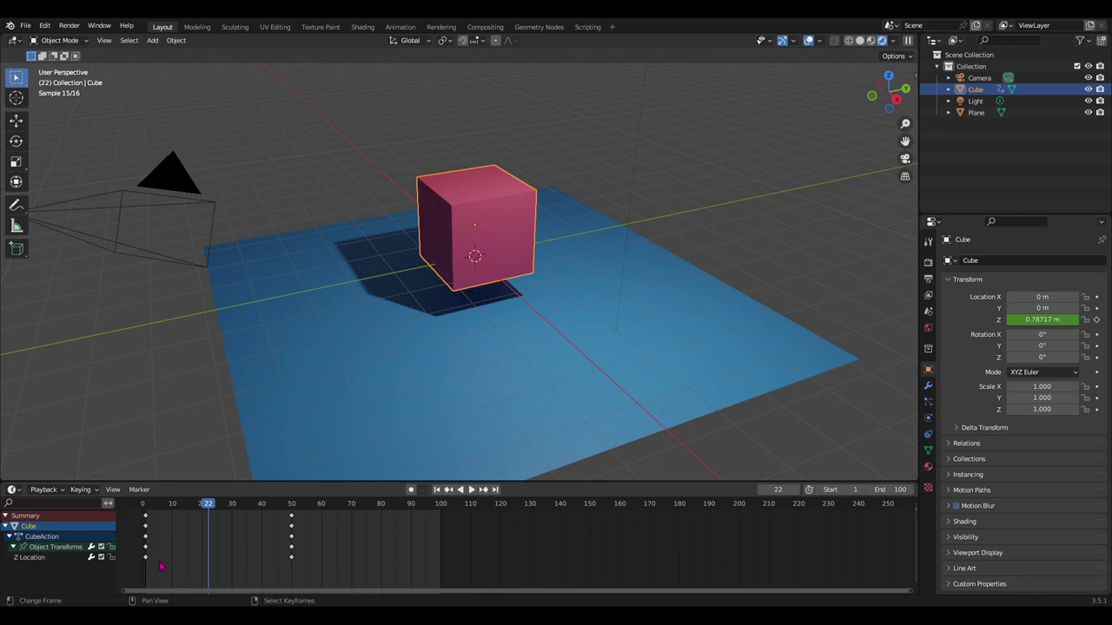
{"action": "left_click_drag", "start_coordinate": [161, 573], "coordinate": [137, 512]}
{"action": "left_click", "coordinate": [145, 514]}
{"action": "key", "text": "space"}
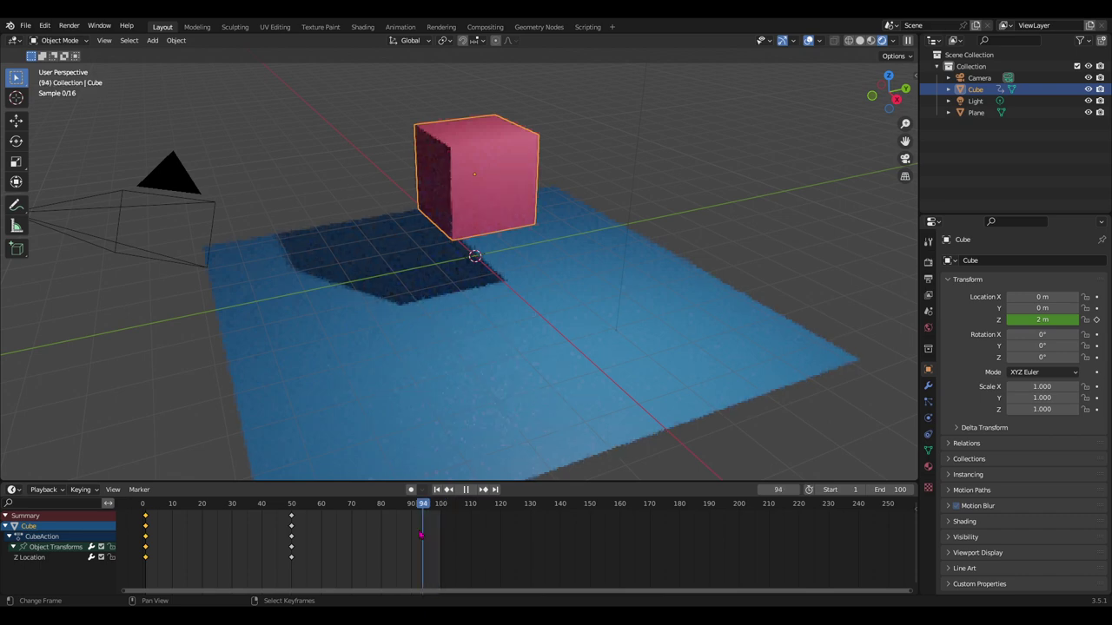
Stop playback and box-select the cube's keyframes at frame 0
{"action": "key", "text": "space"}
{"action": "left_click_drag", "start_coordinate": [170, 580], "coordinate": [139, 511]}
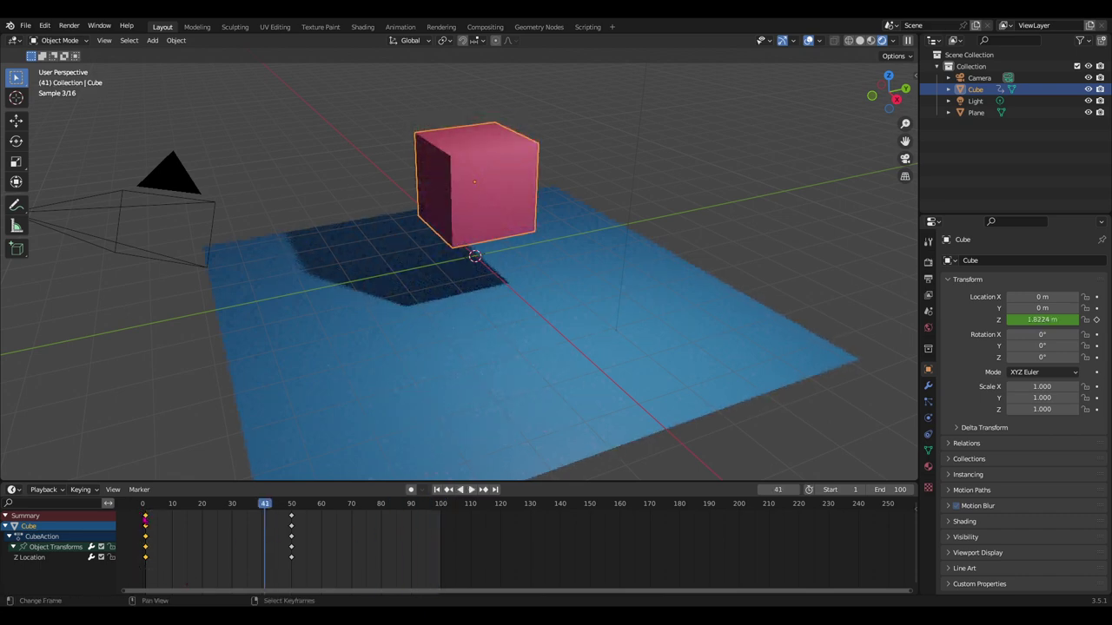
{"action": "left_click_drag", "start_coordinate": [173, 578], "coordinate": [136, 515]}
{"action": "left_click_drag", "start_coordinate": [175, 584], "coordinate": [139, 512]}
{"action": "left_click_drag", "start_coordinate": [166, 576], "coordinate": [136, 505]}
Duplicate the frame-0 keyframes to frame 100, then play and scrub to check the fall
{"action": "key", "text": "shift+d"}
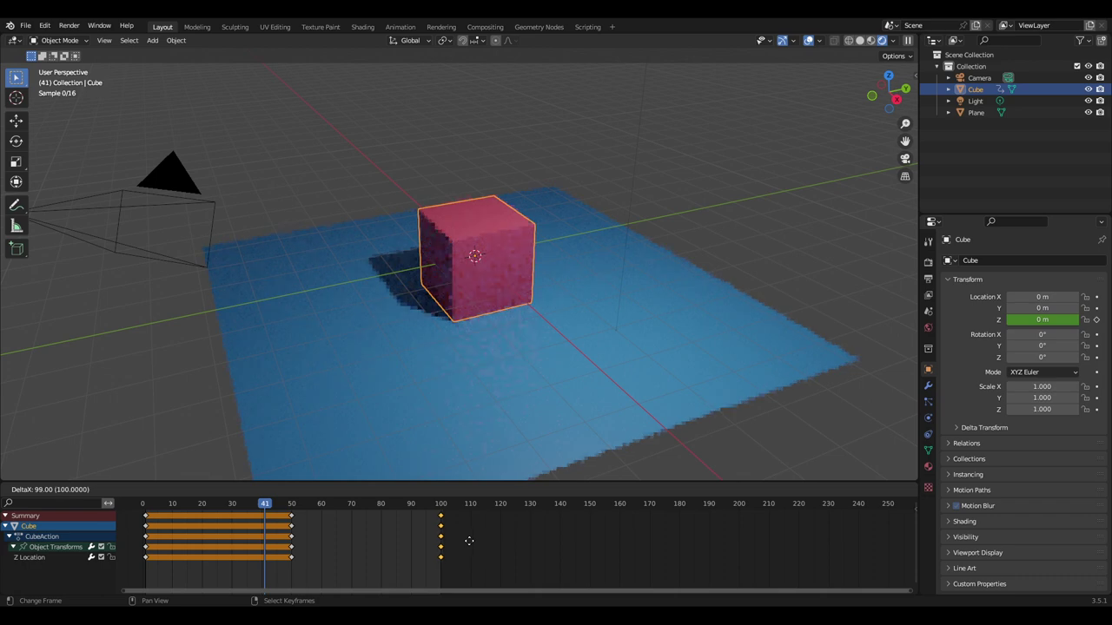
{"action": "left_click", "coordinate": [469, 541]}
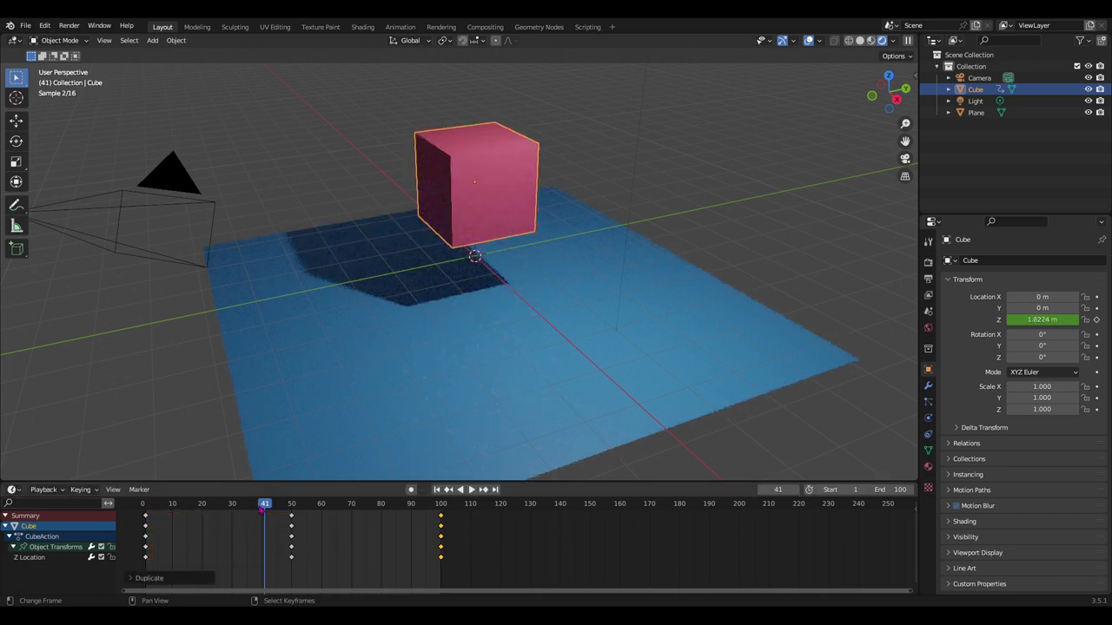
{"action": "key", "text": "space"}
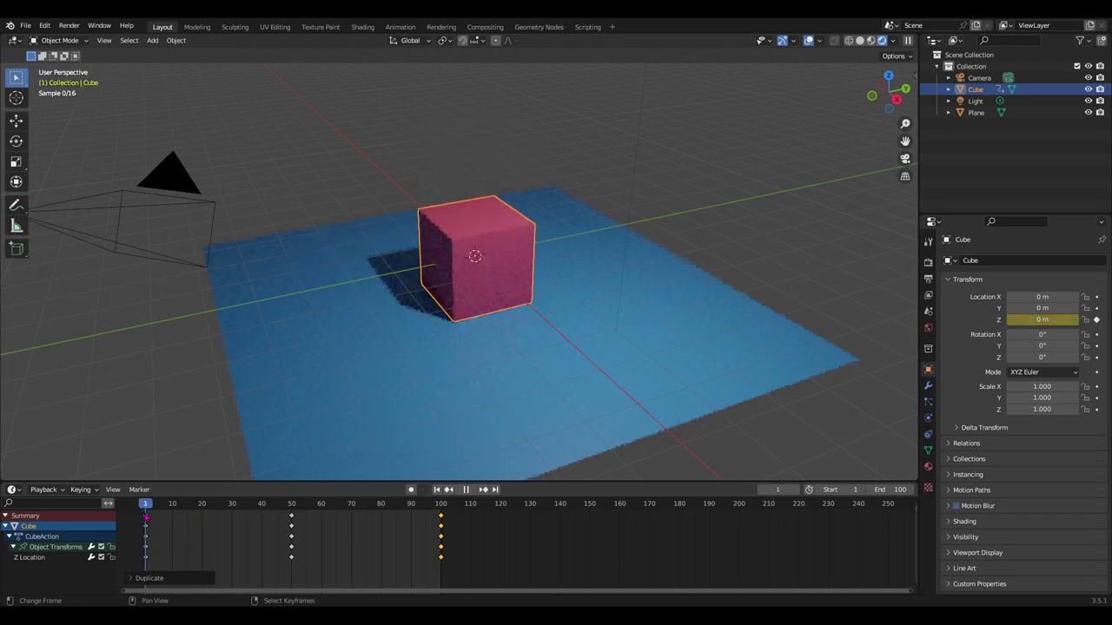
{"action": "key", "text": "space"}
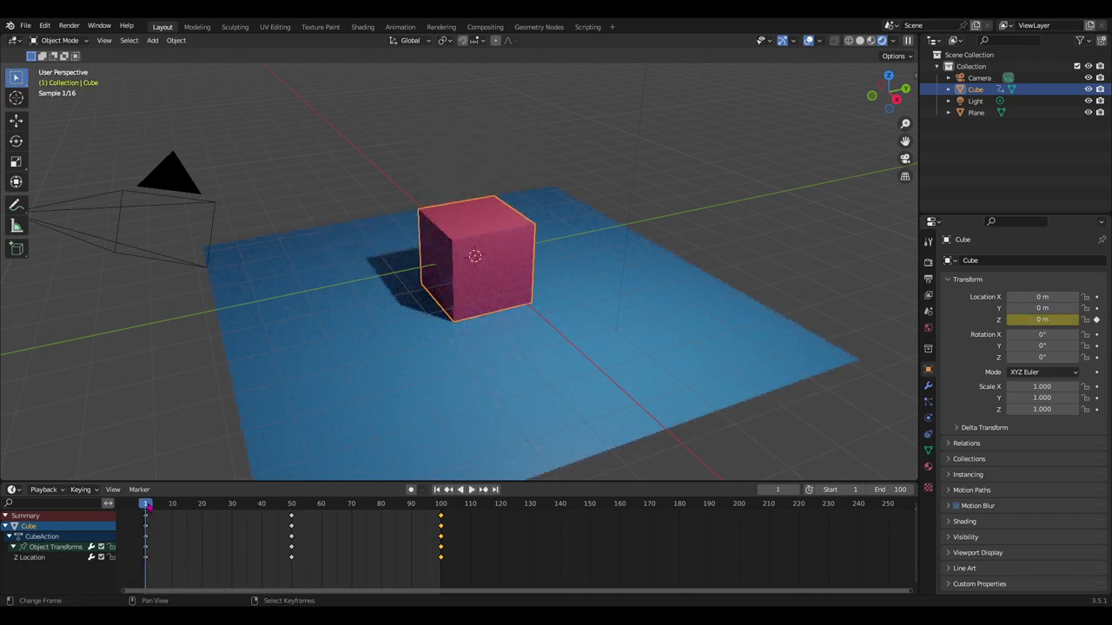
{"action": "left_click_drag", "start_coordinate": [147, 508], "coordinate": [441, 521]}
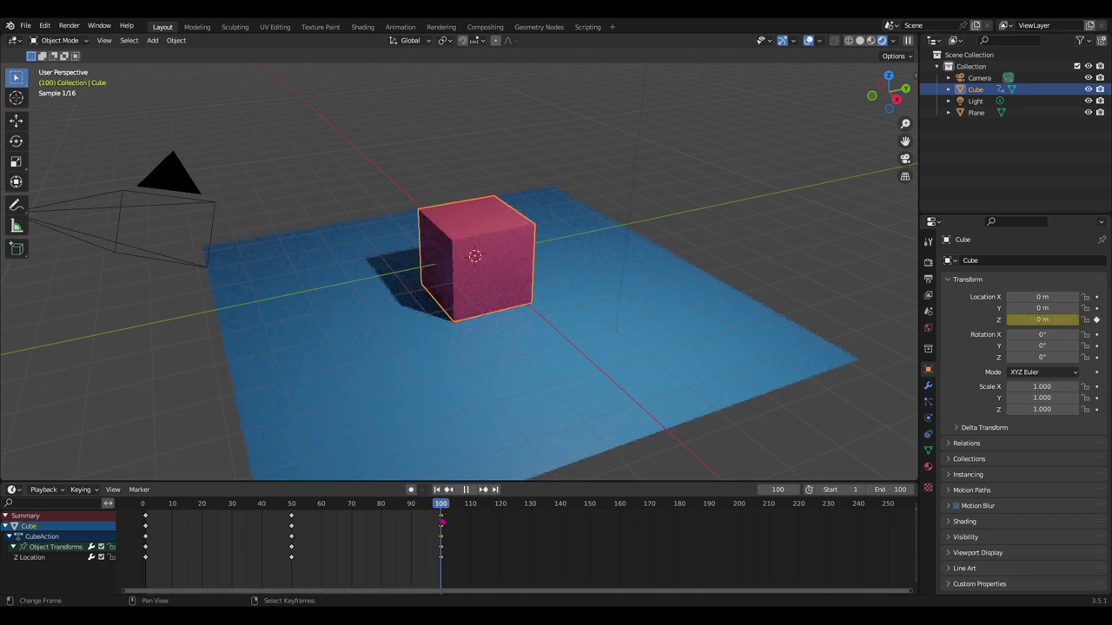
{"action": "right_click", "coordinate": [441, 515]}
{"action": "left_click_drag", "start_coordinate": [441, 521], "coordinate": [250, 526]}
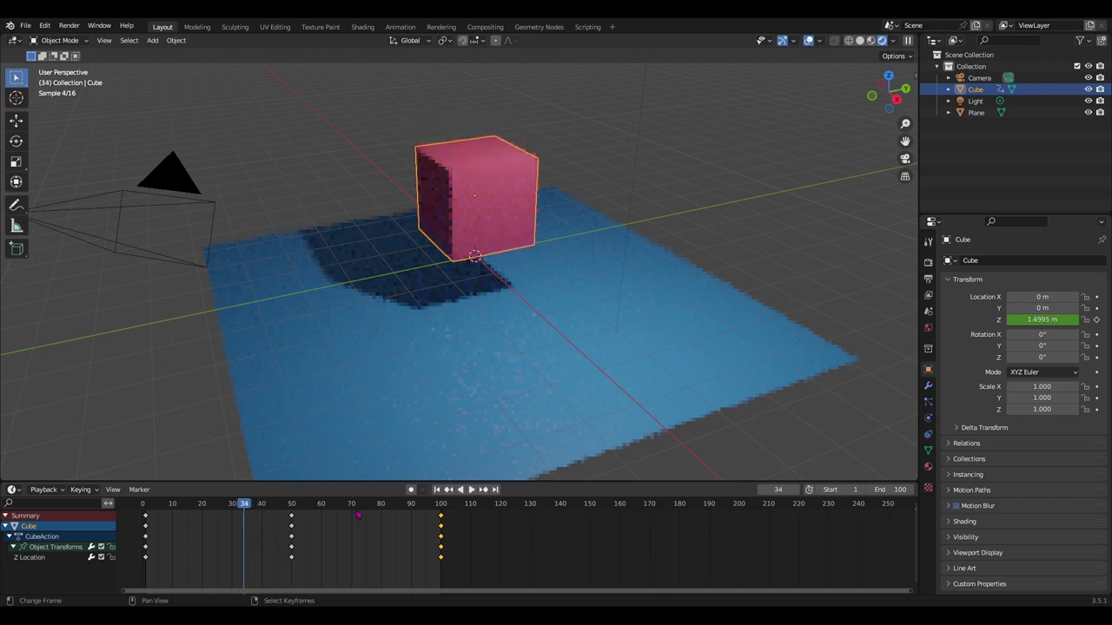
{"action": "left_click", "coordinate": [475, 492]}
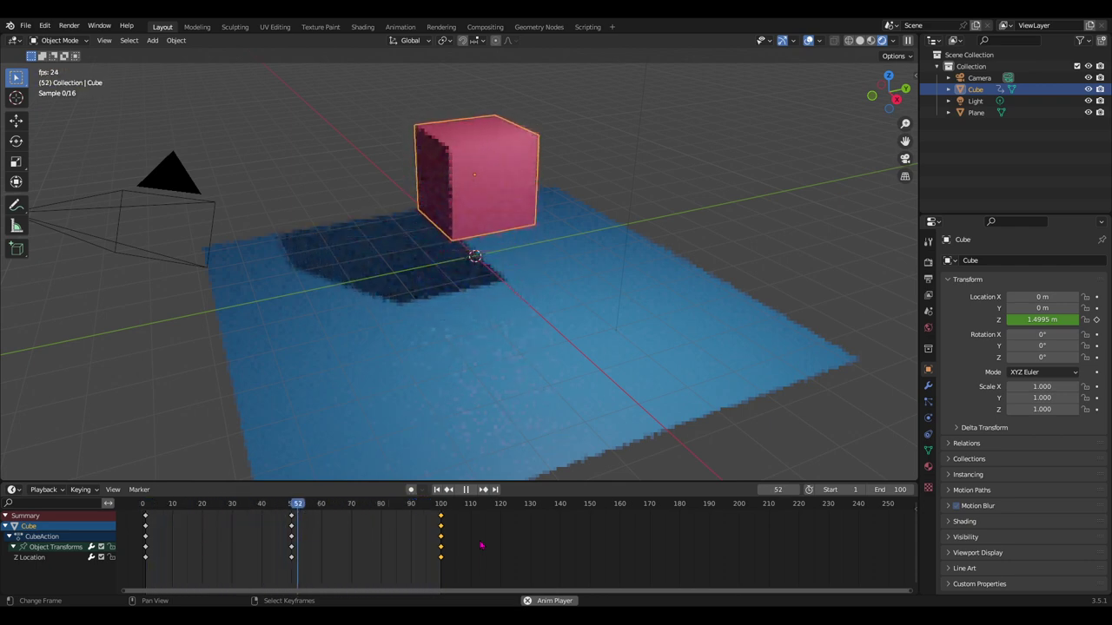
{"action": "key", "text": "space"}
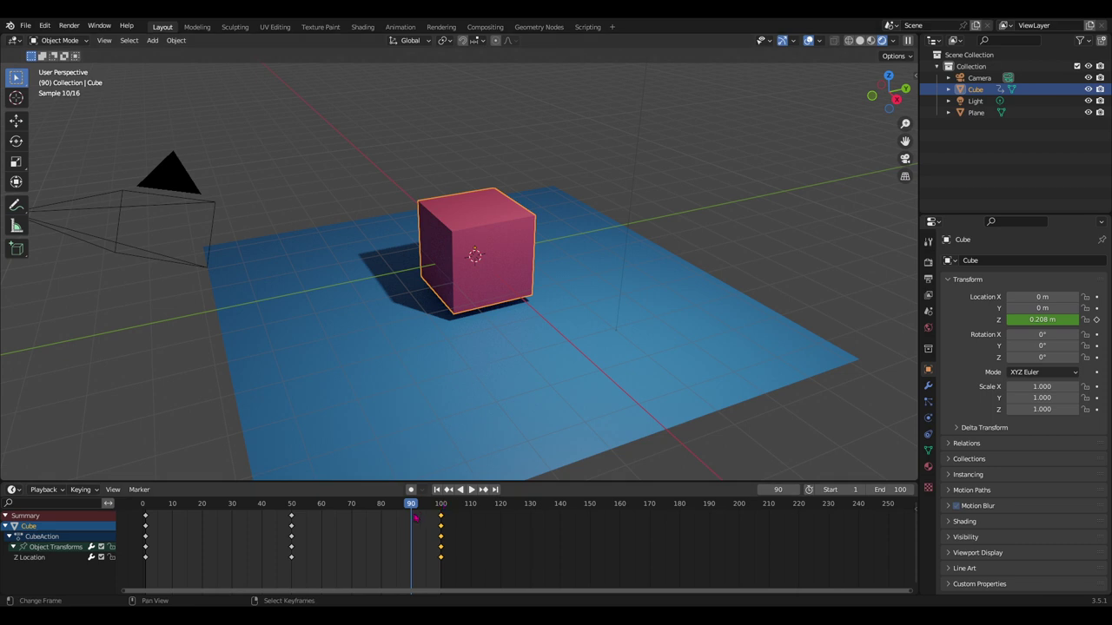
{"action": "key", "text": "space"}
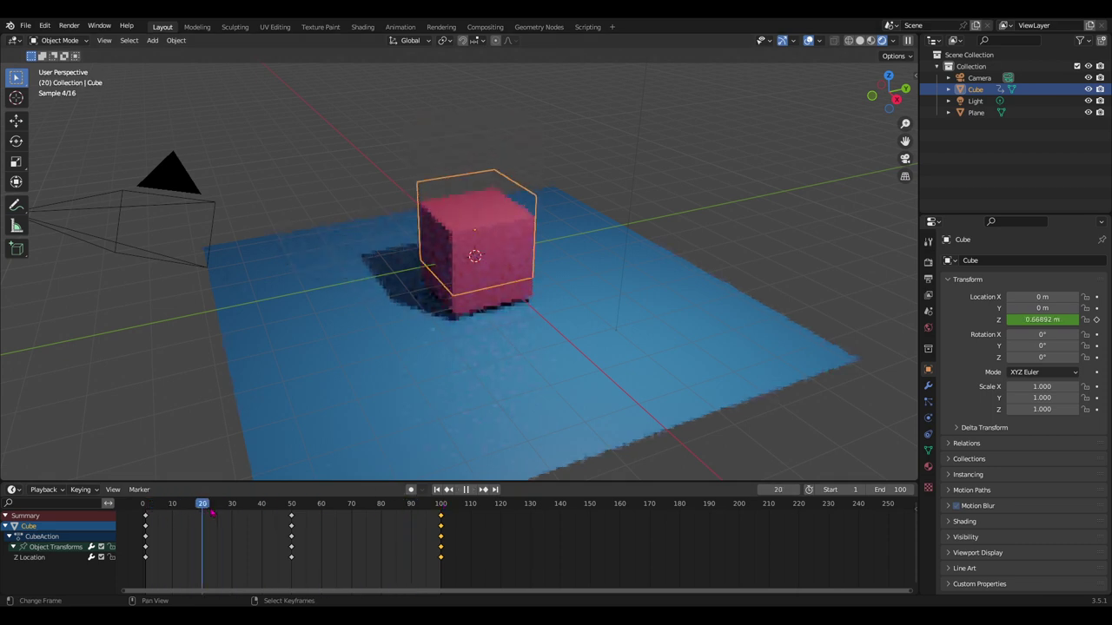
{"action": "key", "text": "space"}
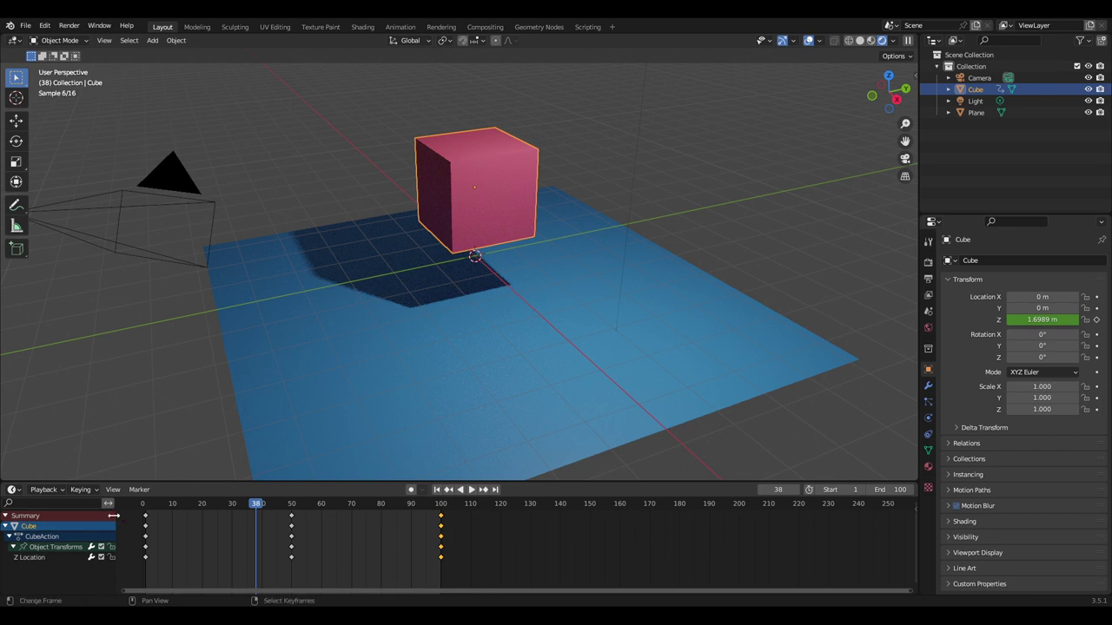
{"action": "left_click_drag", "start_coordinate": [113, 516], "coordinate": [137, 516]}
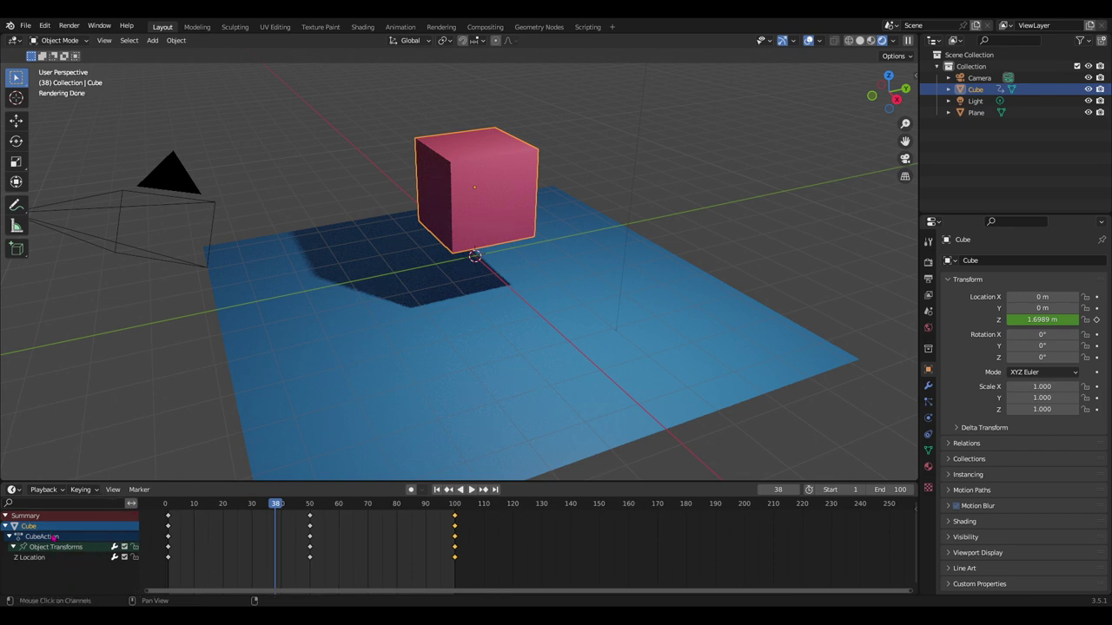
{"action": "left_click_drag", "start_coordinate": [276, 504], "coordinate": [264, 504]}
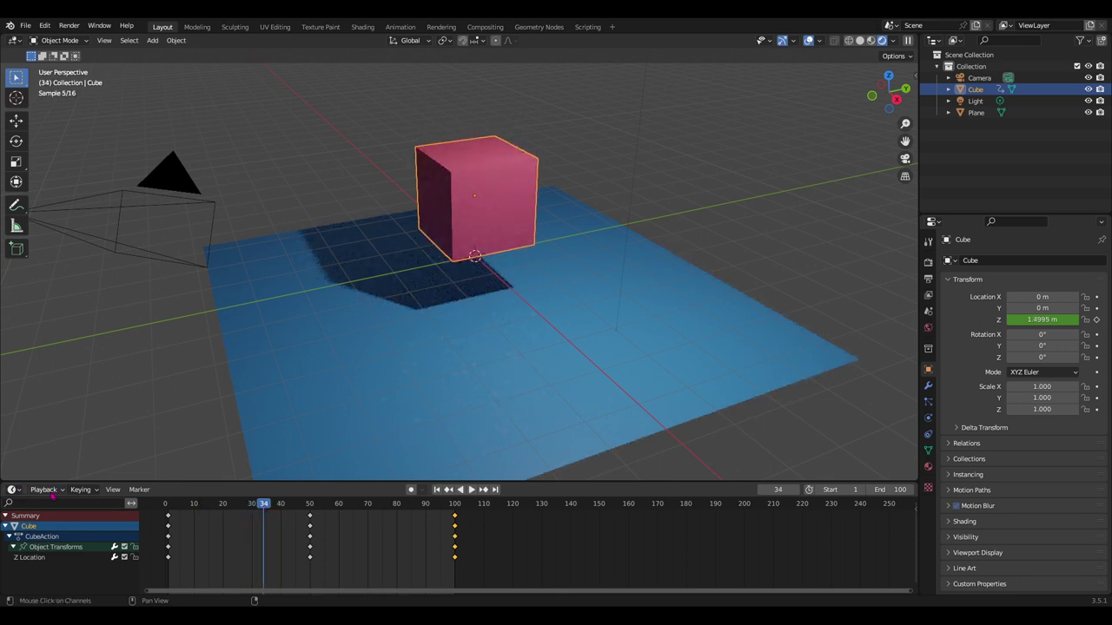
Switch the timeline area to the Graph Editor
{"action": "left_click", "coordinate": [17, 490]}
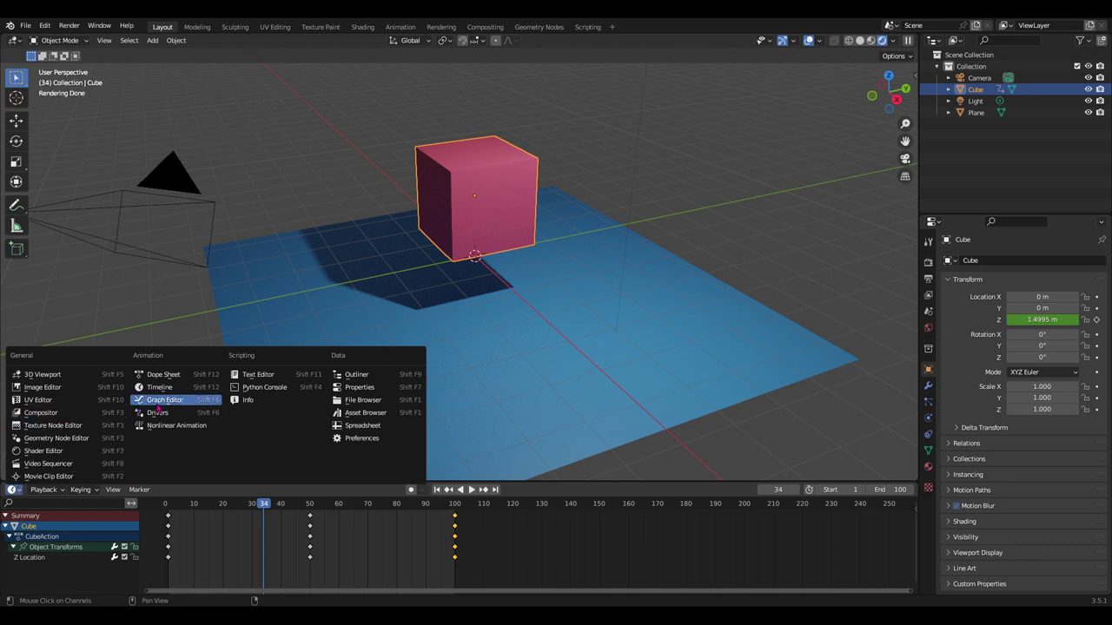
{"action": "left_click", "coordinate": [19, 492]}
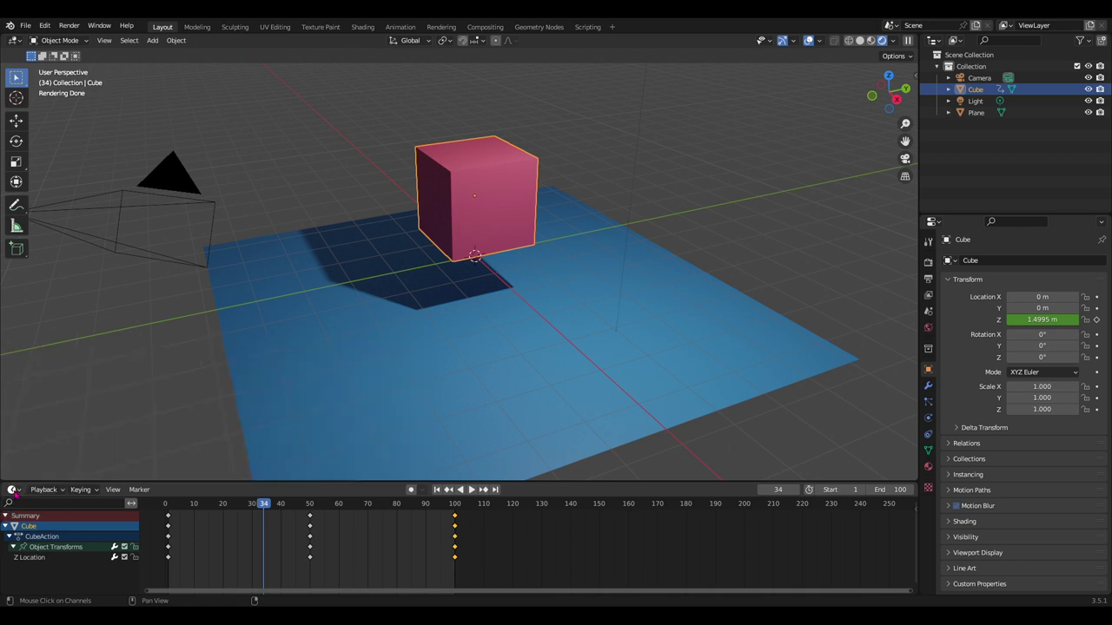
{"action": "left_click", "coordinate": [139, 489]}
{"action": "left_click", "coordinate": [12, 489]}
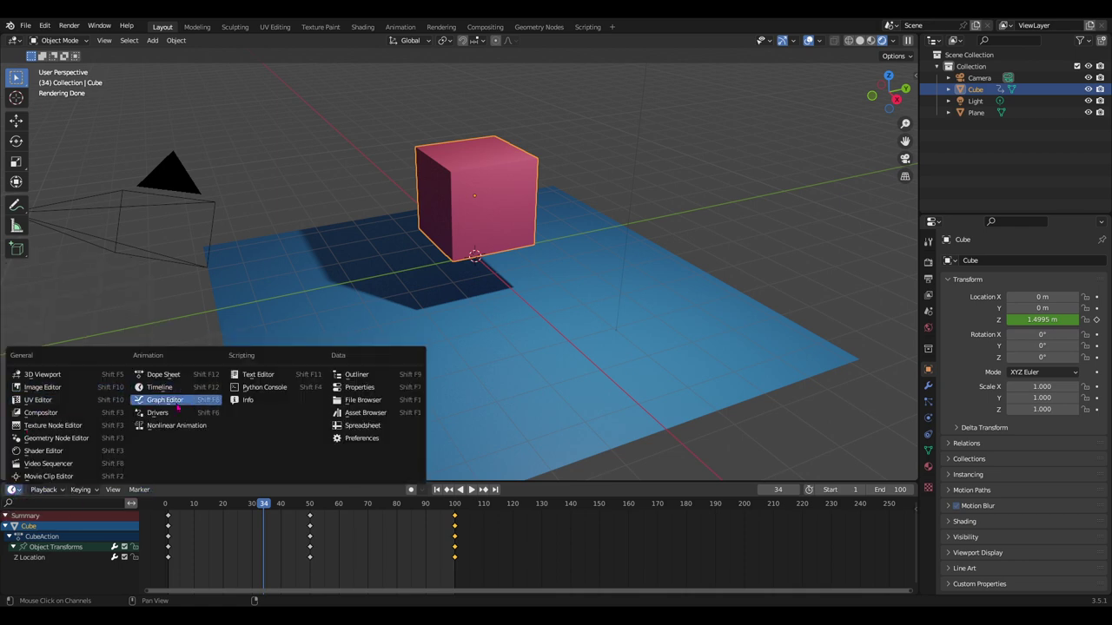
{"action": "left_click", "coordinate": [191, 407]}
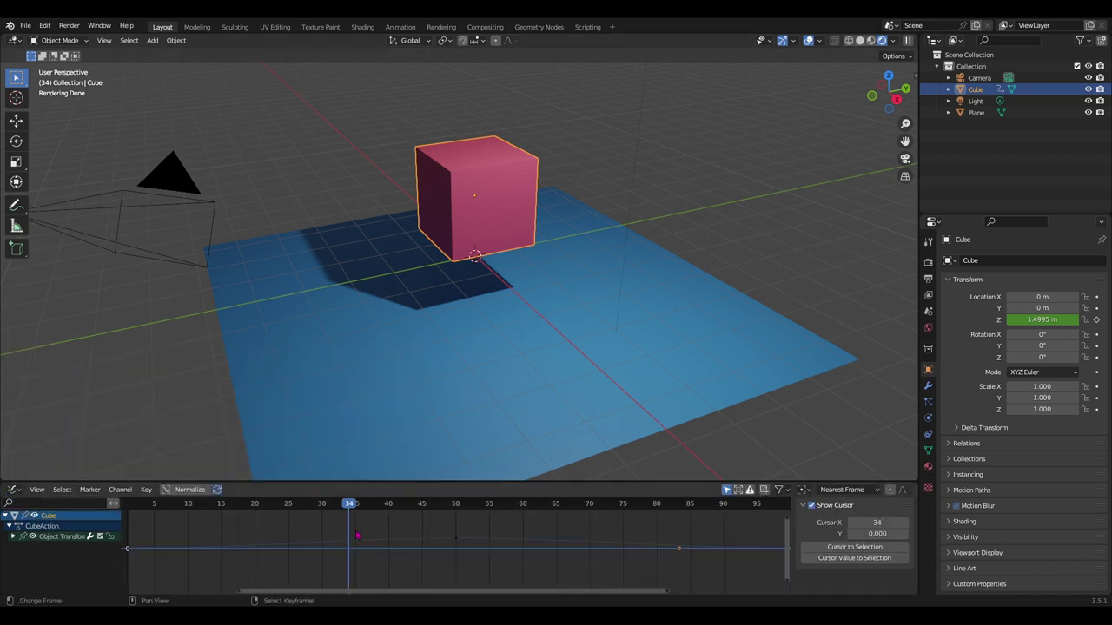
Scrub to frame 49, zoom out, and box-select all keyframes on the curves
{"action": "mouse_move", "coordinate": [369, 511]}
{"action": "left_mouse_down"}
{"action": "mouse_move", "coordinate": [752, 531]}
{"action": "mouse_move", "coordinate": [460, 539]}
{"action": "left_mouse_up"}
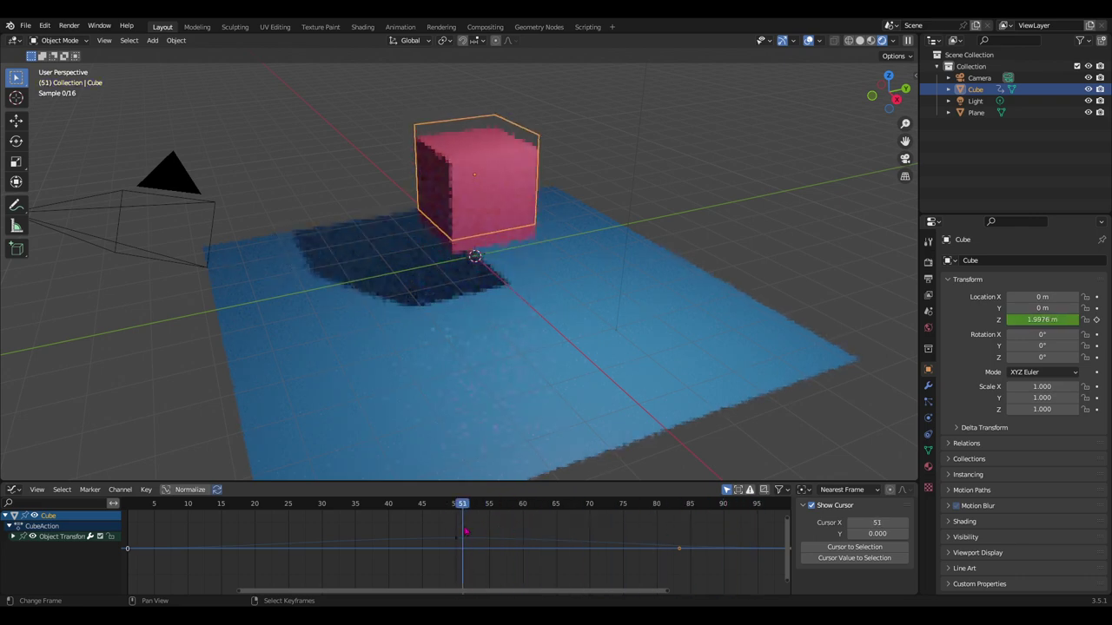
{"action": "scroll", "coordinate": [462, 556], "scroll_direction": "down", "scroll_amount": 1}
{"action": "scroll", "coordinate": [501, 547], "scroll_direction": "down", "scroll_amount": 1}
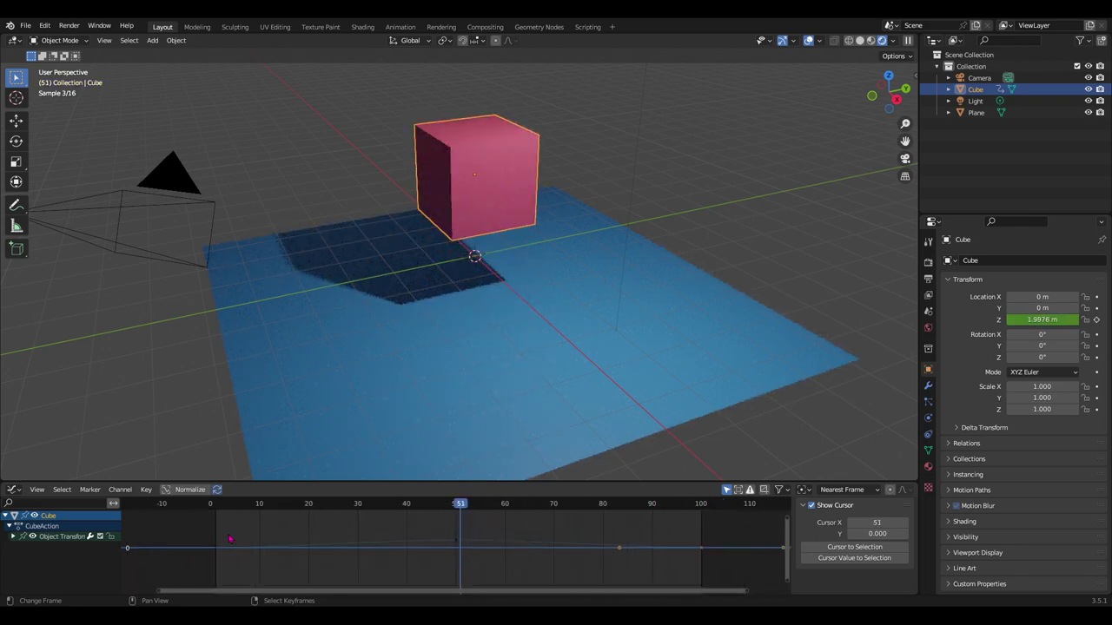
{"action": "key", "text": "ctrl+z"}
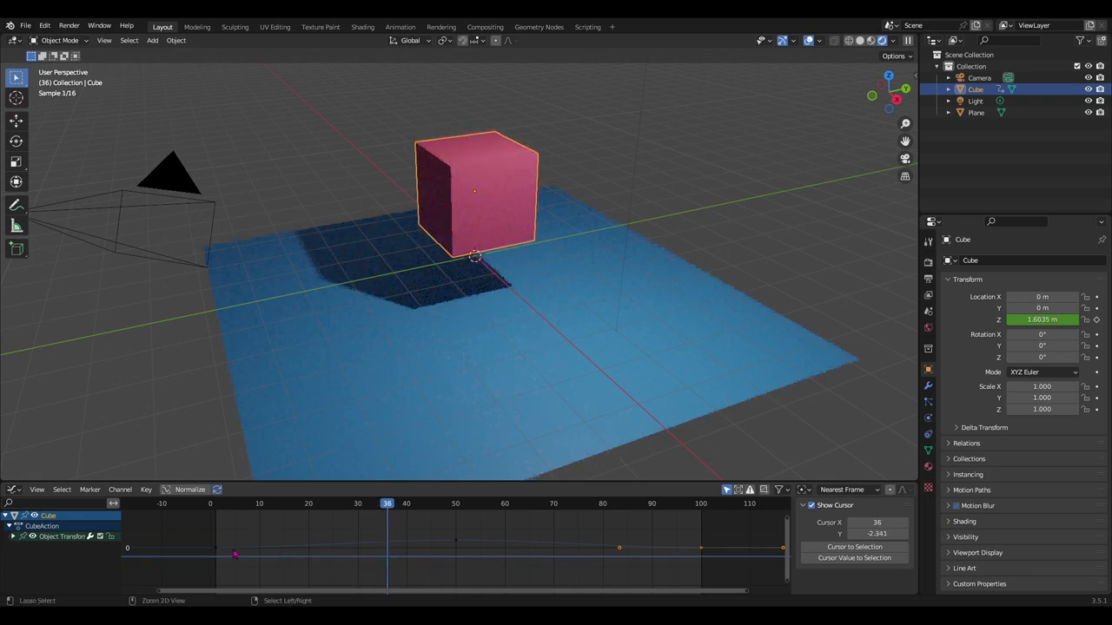
{"action": "left_click_drag", "start_coordinate": [203, 526], "coordinate": [718, 566]}
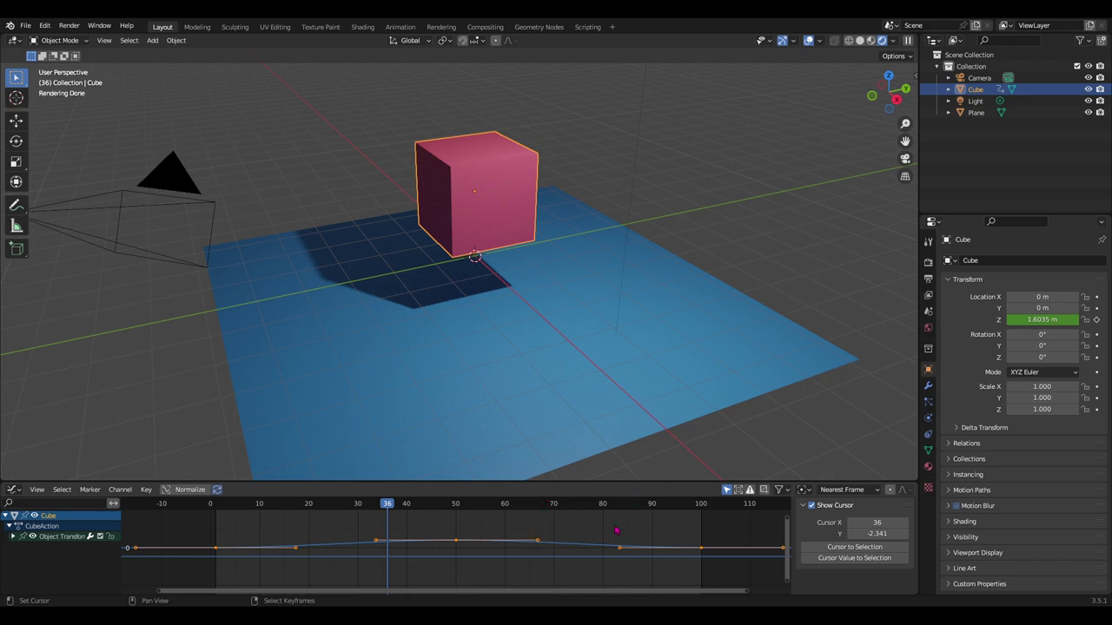
Play the animation and drag keyframe handles to start reshaping the Z height curve
{"action": "key", "text": "space"}
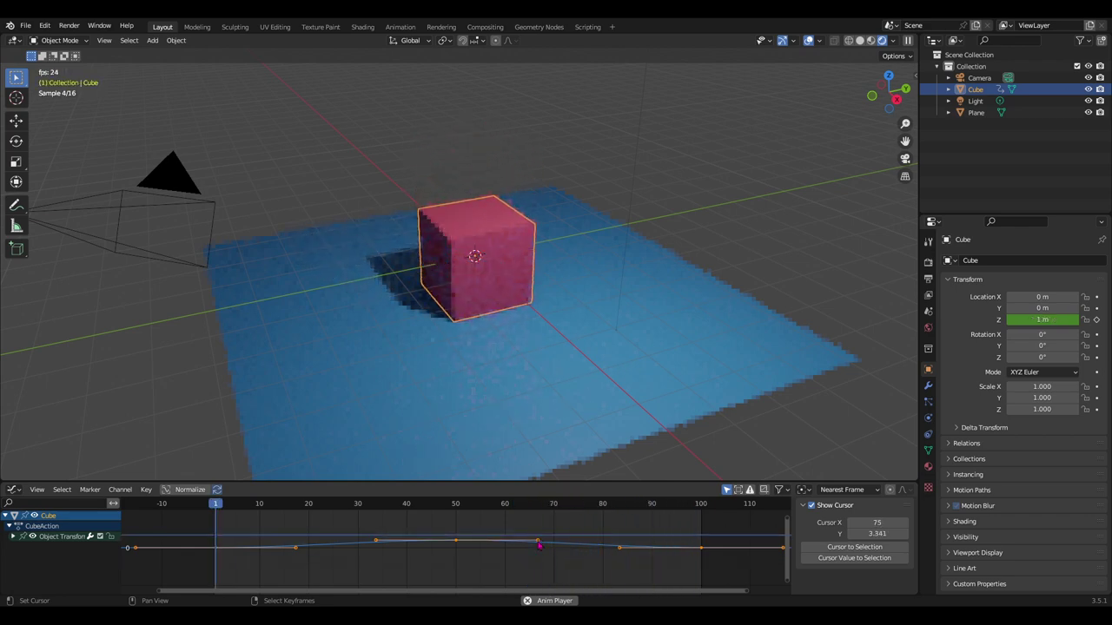
{"action": "left_click_drag", "start_coordinate": [538, 545], "coordinate": [525, 509]}
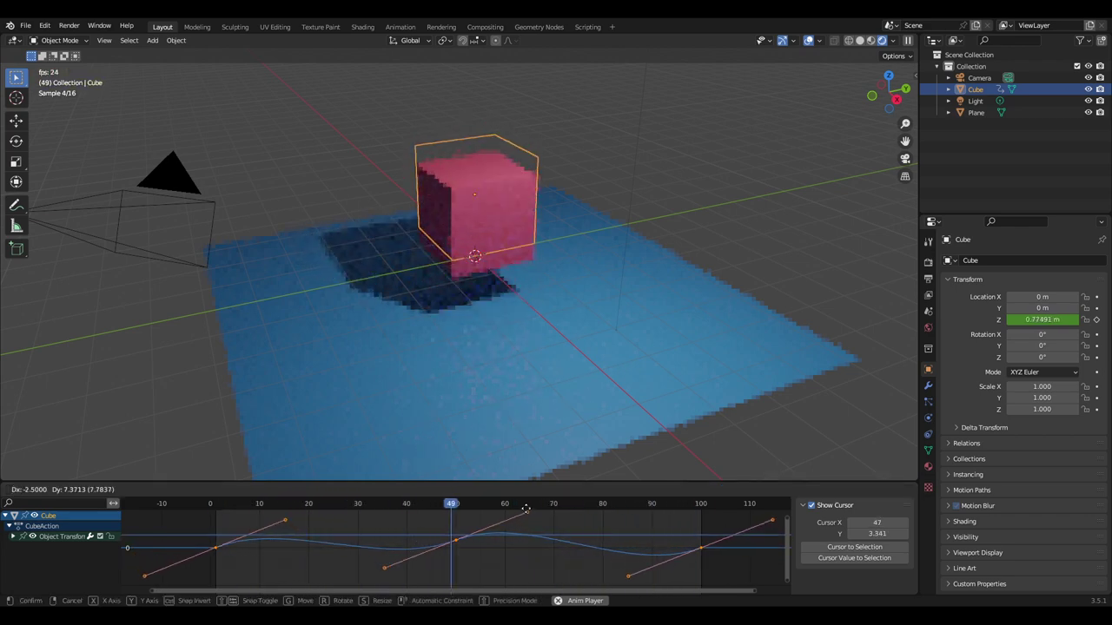
{"action": "left_click", "coordinate": [512, 512]}
{"action": "scroll", "coordinate": [508, 372], "scroll_direction": "down", "scroll_amount": 2}
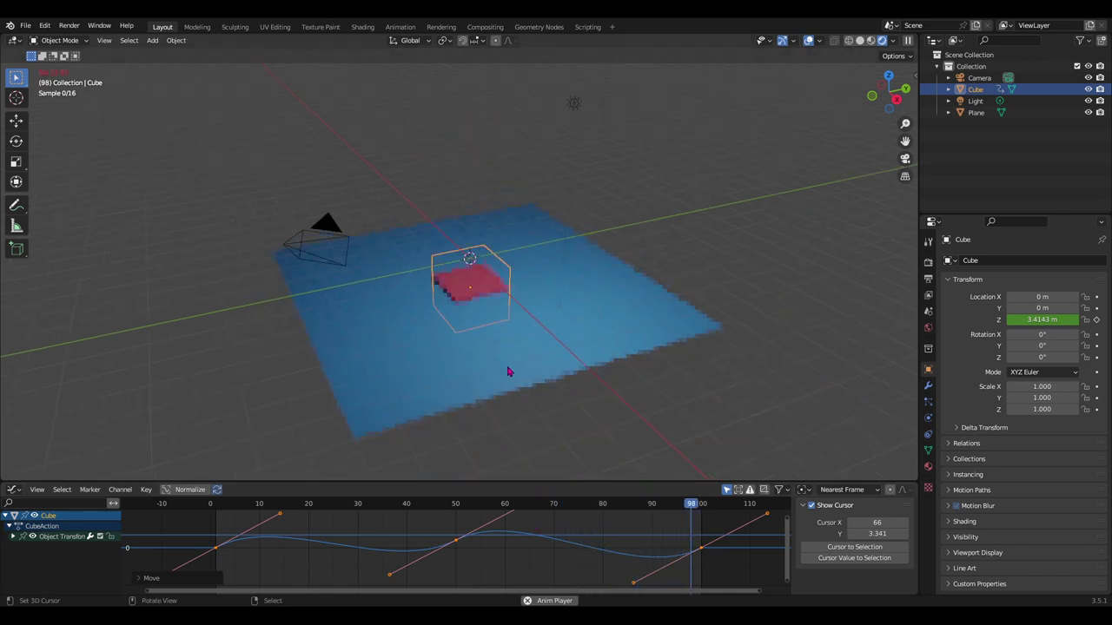
{"action": "scroll", "coordinate": [508, 372], "scroll_direction": "up", "scroll_amount": 2}
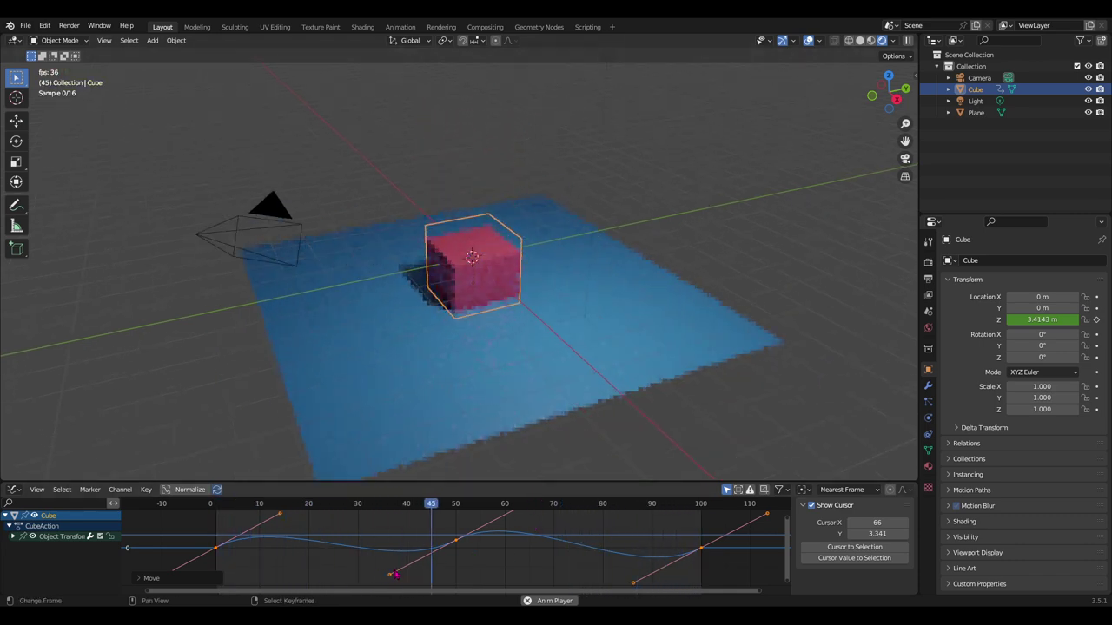
{"action": "left_click_drag", "start_coordinate": [395, 574], "coordinate": [401, 528]}
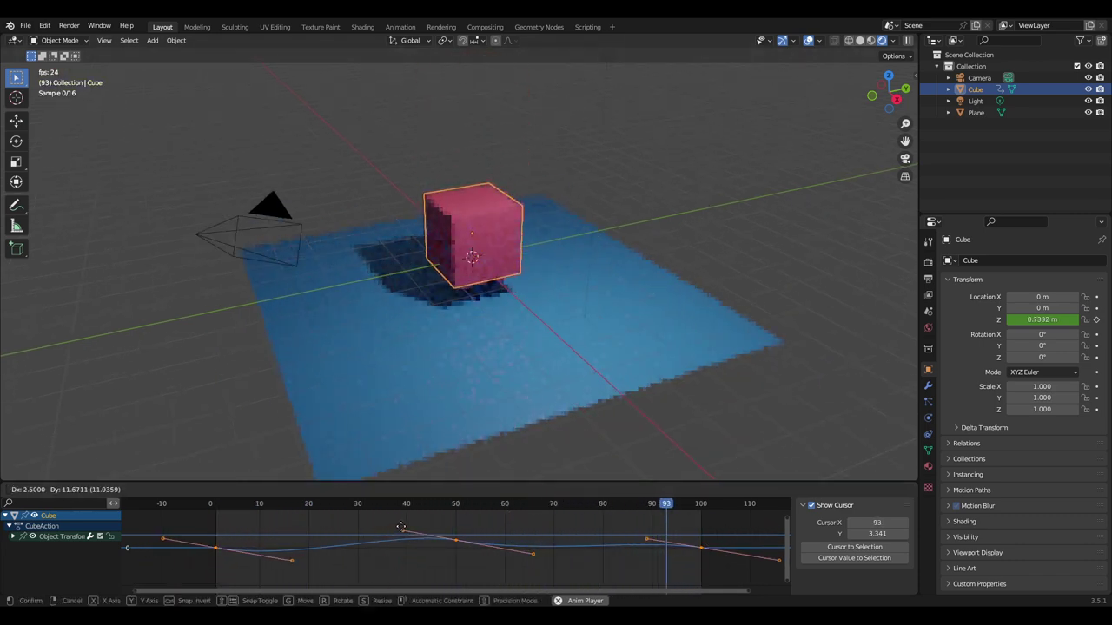
{"action": "left_click", "coordinate": [400, 527]}
Stretch the first keyframe's handle to smooth the rise and lower the last handle to steepen the fall
{"action": "left_click", "coordinate": [237, 553]}
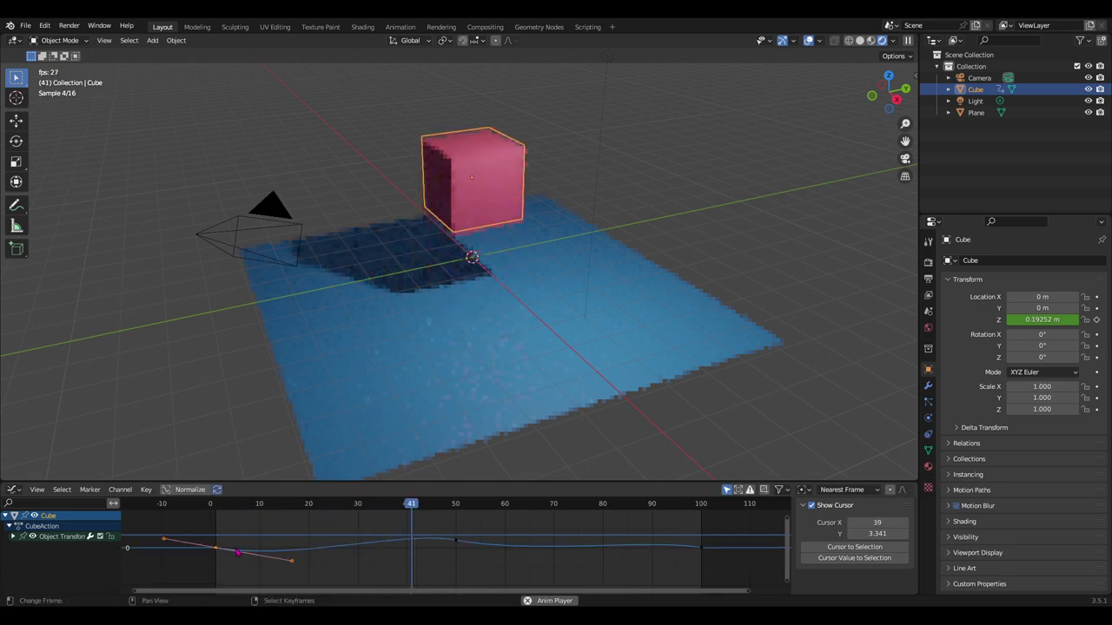
{"action": "mouse_move", "coordinate": [237, 552]}
{"action": "left_mouse_down"}
{"action": "mouse_move", "coordinate": [295, 541]}
{"action": "mouse_move", "coordinate": [272, 523]}
{"action": "left_mouse_up"}
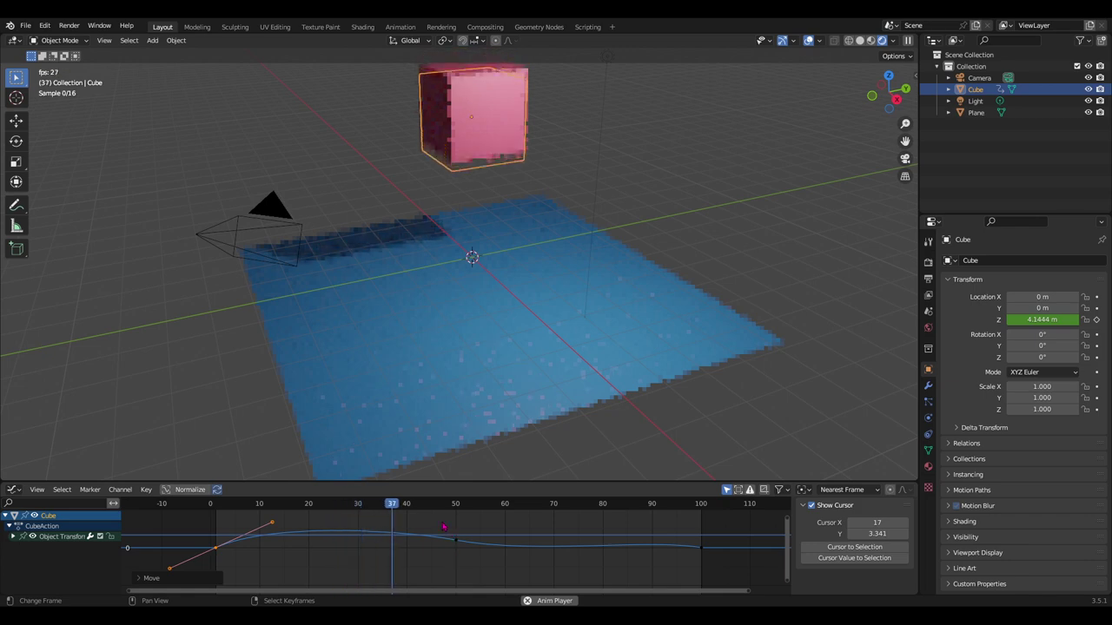
{"action": "left_click", "coordinate": [455, 540]}
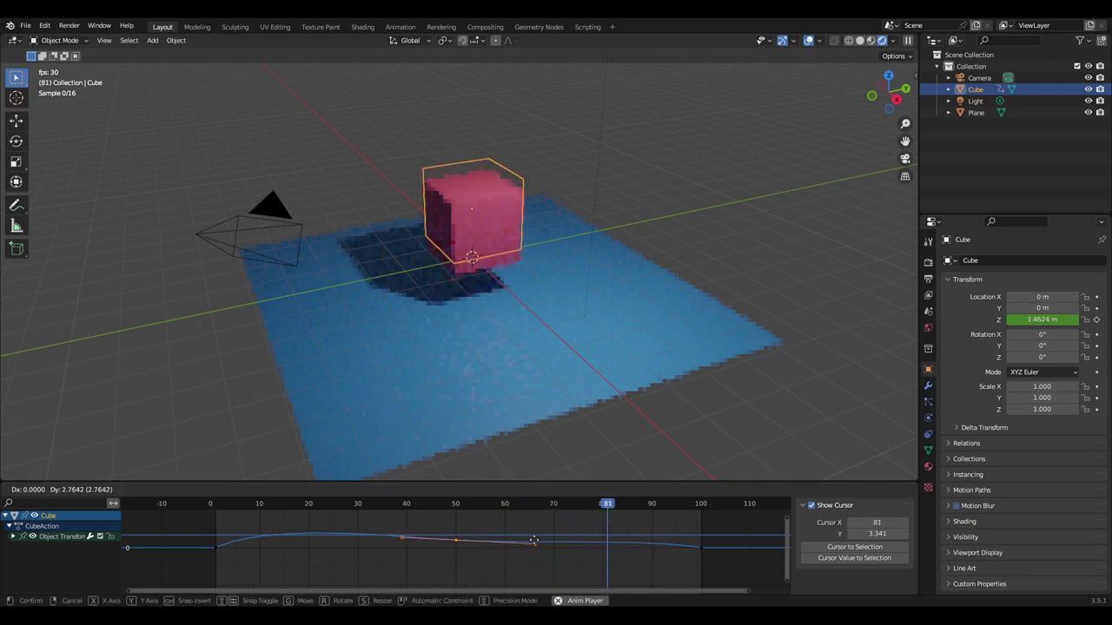
{"action": "left_click_drag", "start_coordinate": [535, 561], "coordinate": [535, 571]}
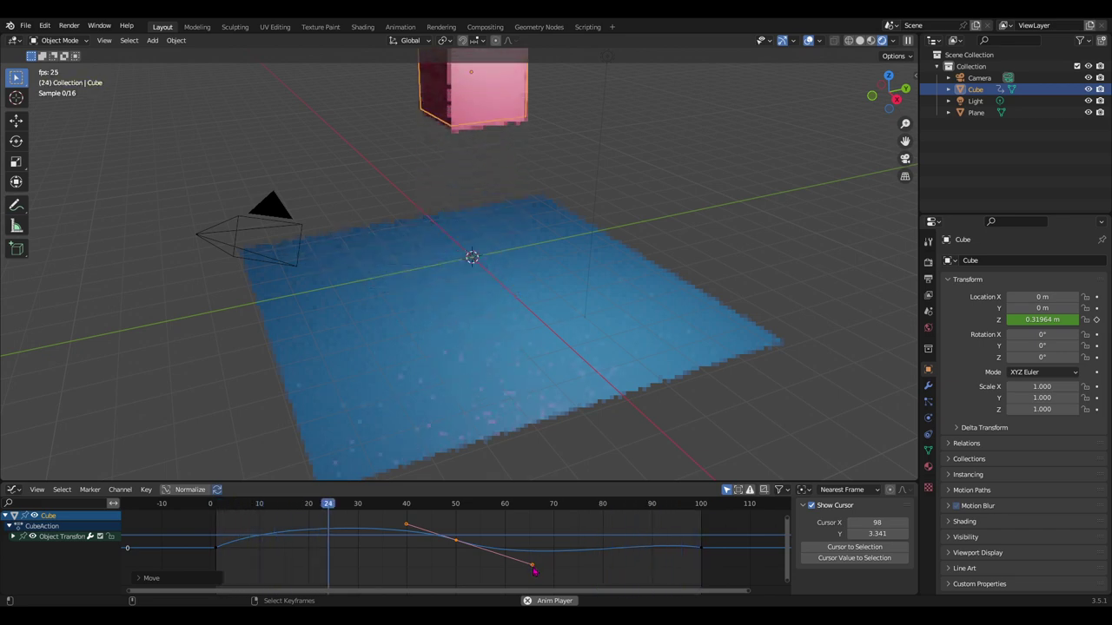
{"action": "mouse_move", "coordinate": [540, 554]}
{"action": "left_mouse_down"}
{"action": "mouse_move", "coordinate": [668, 544]}
{"action": "mouse_move", "coordinate": [609, 503]}
{"action": "left_mouse_up"}
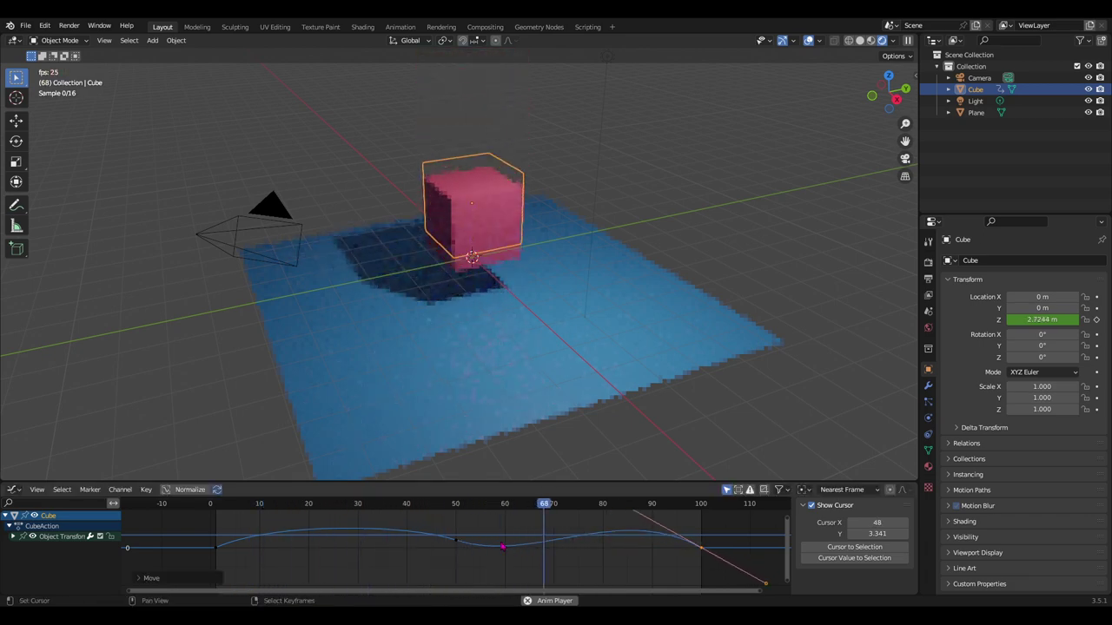
{"action": "scroll", "coordinate": [514, 553], "scroll_direction": "down", "scroll_amount": 2}
{"action": "scroll", "coordinate": [228, 513], "scroll_direction": "up", "scroll_amount": 1}
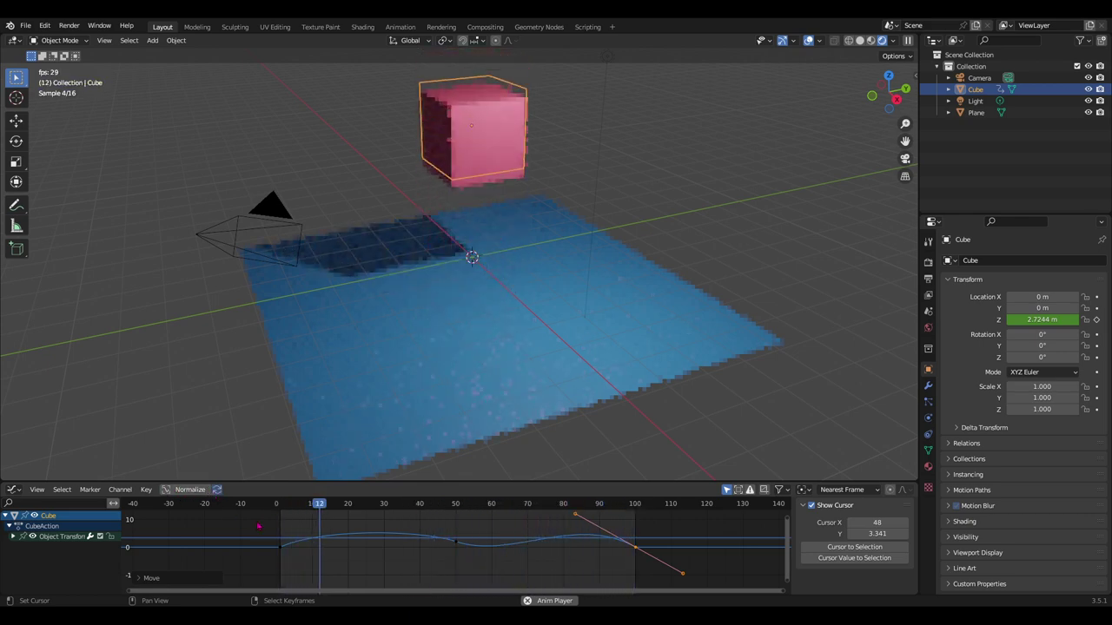
Box-select all height-curve keyframes, make the Graph Editor taller, and bring up the editor-type list
{"action": "key", "text": "b"}
{"action": "left_click_drag", "start_coordinate": [268, 532], "coordinate": [617, 560]}
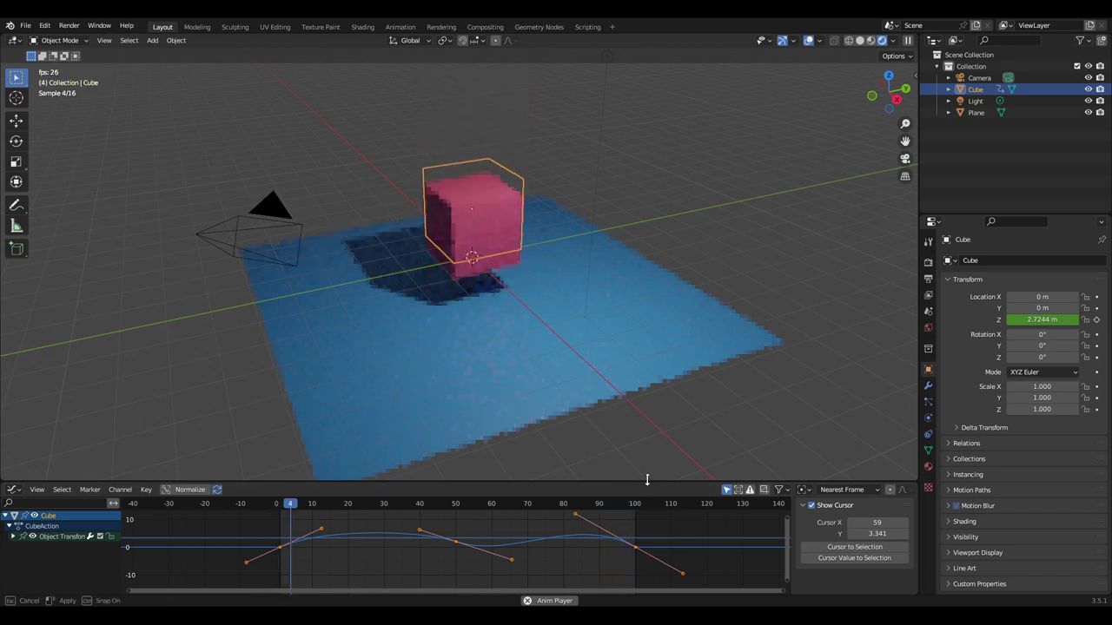
{"action": "left_click_drag", "start_coordinate": [648, 484], "coordinate": [650, 458]}
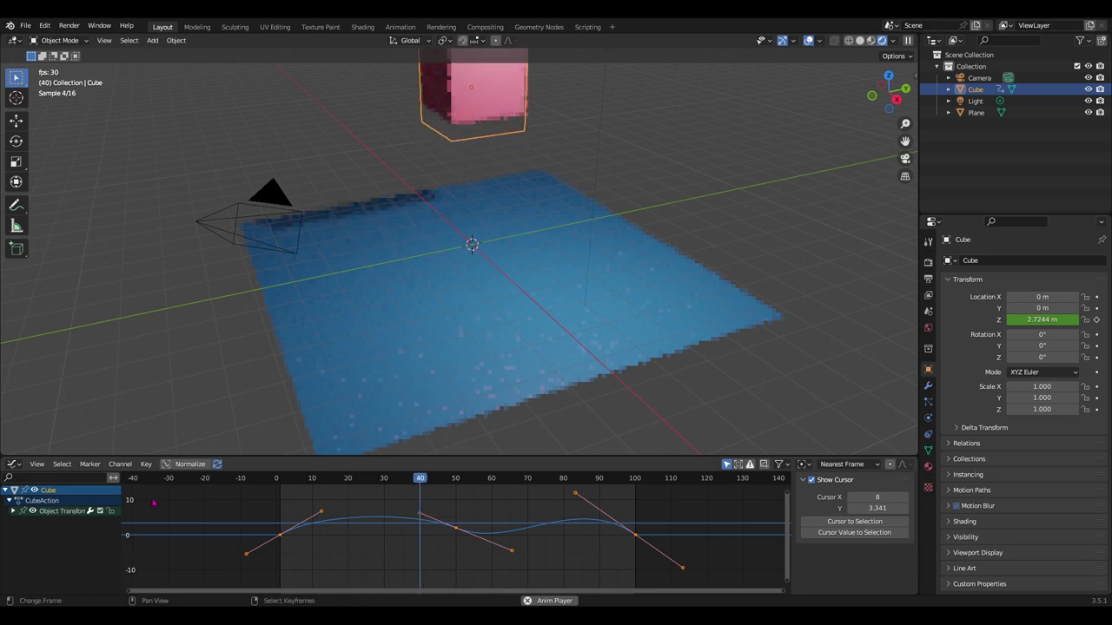
{"action": "left_click", "coordinate": [61, 464]}
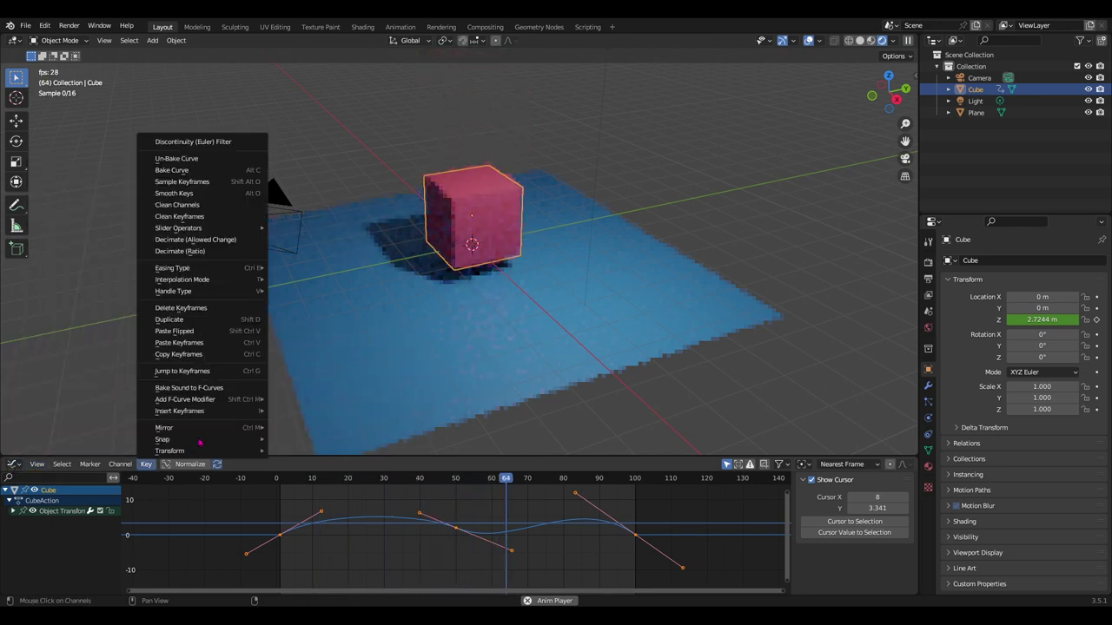
{"action": "left_click", "coordinate": [12, 464]}
{"action": "left_click", "coordinate": [11, 467]}
Turn the lower area into a Timeline and keyframe the cube's X and Y scale at 1.000
{"action": "left_click", "coordinate": [11, 467]}
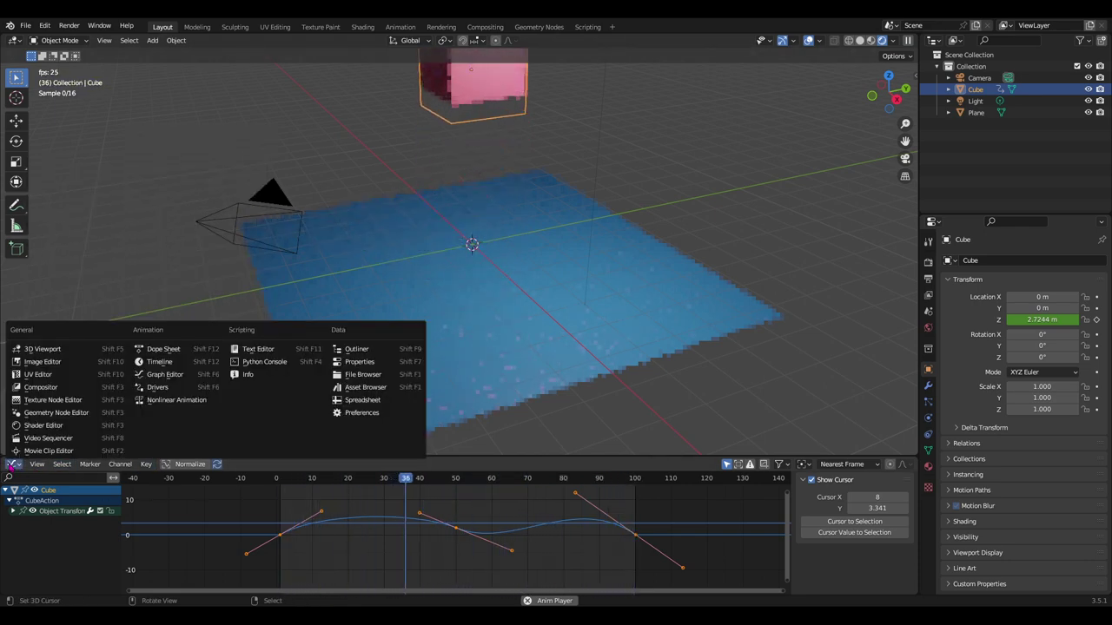
{"action": "left_click", "coordinate": [152, 358]}
{"action": "middle_click_drag", "start_coordinate": [456, 448], "coordinate": [469, 409]}
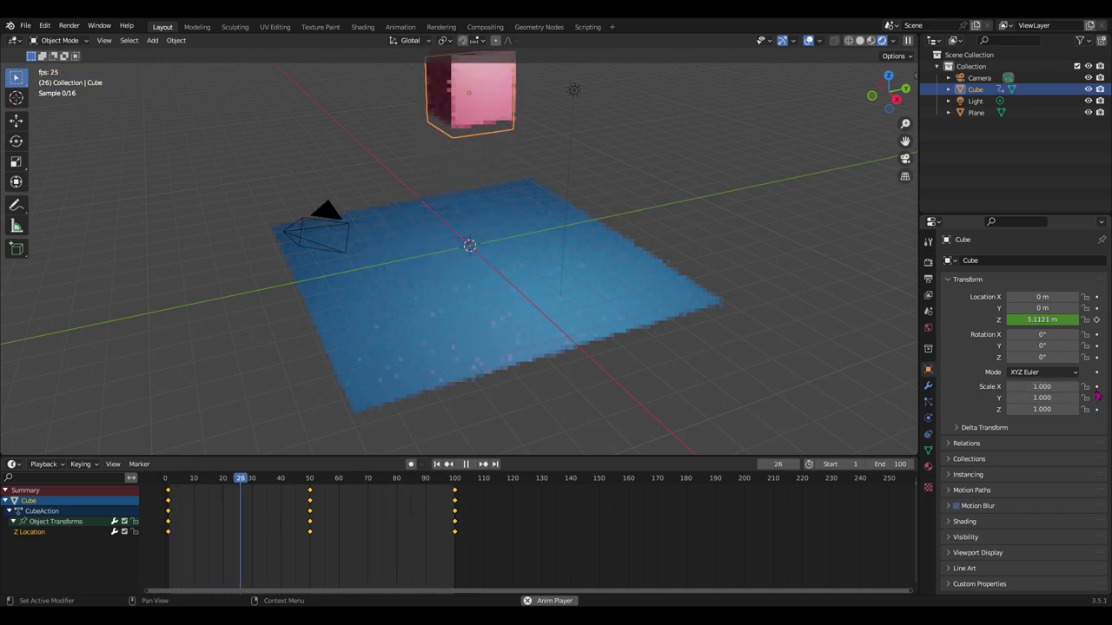
{"action": "left_click", "coordinate": [1096, 386]}
{"action": "left_click", "coordinate": [1096, 398]}
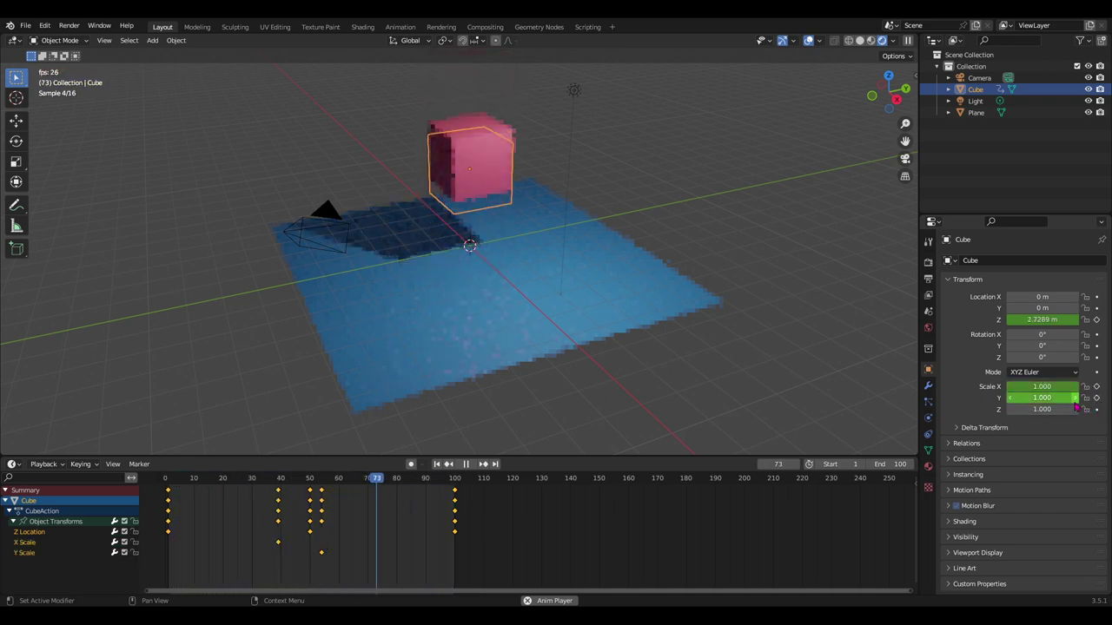
{"action": "key", "text": "space"}
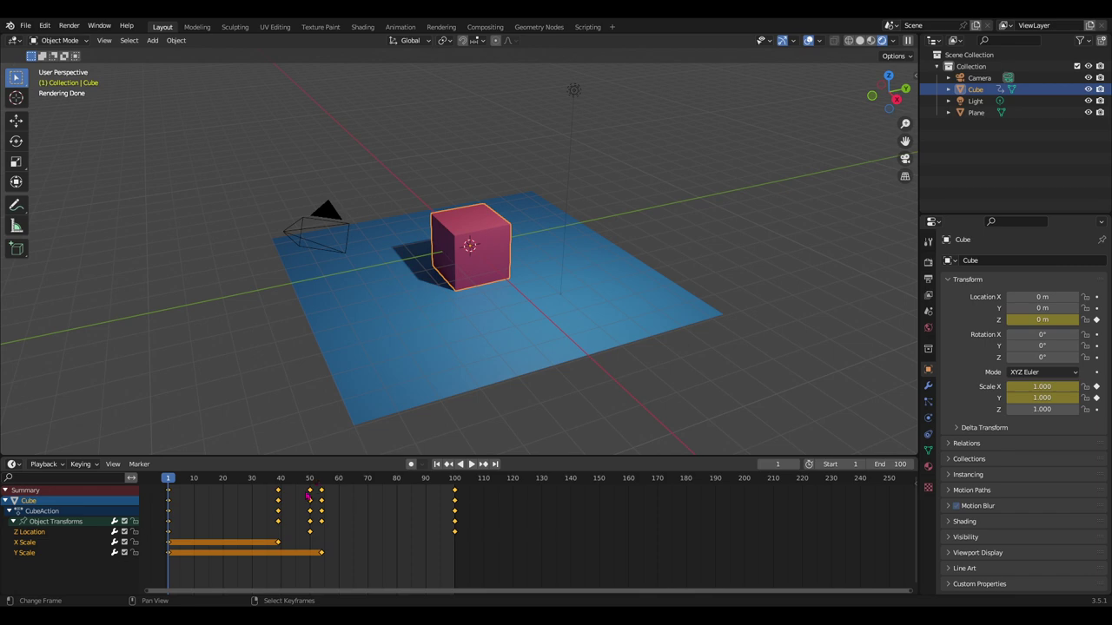
{"action": "left_click_drag", "start_coordinate": [310, 479], "coordinate": [253, 485]}
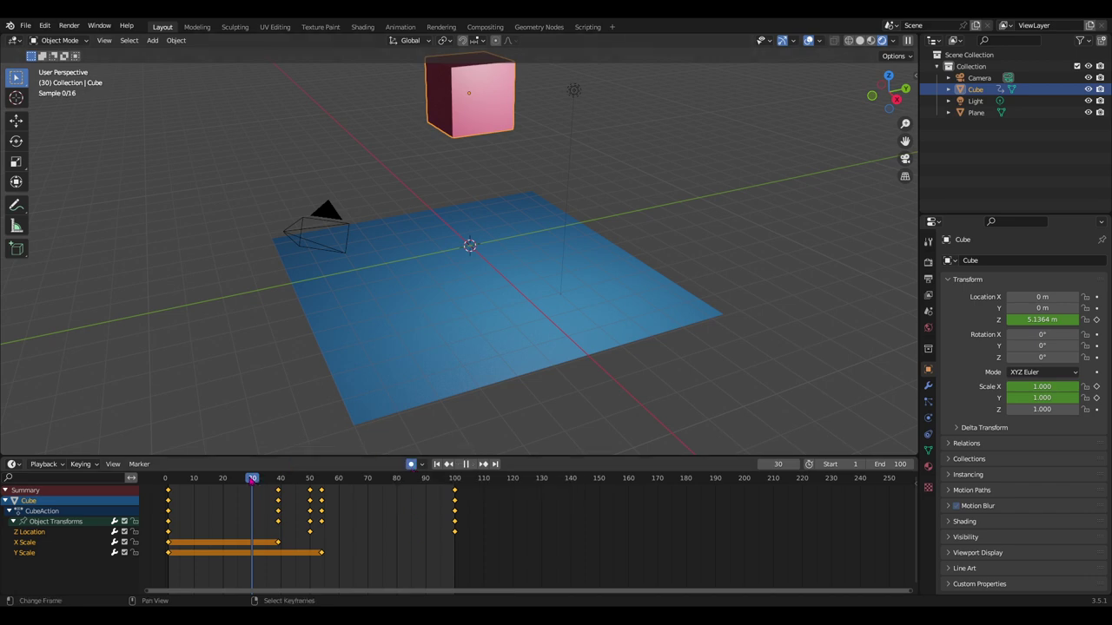
{"action": "left_click_drag", "start_coordinate": [252, 481], "coordinate": [250, 489]}
{"action": "key", "text": "s"}
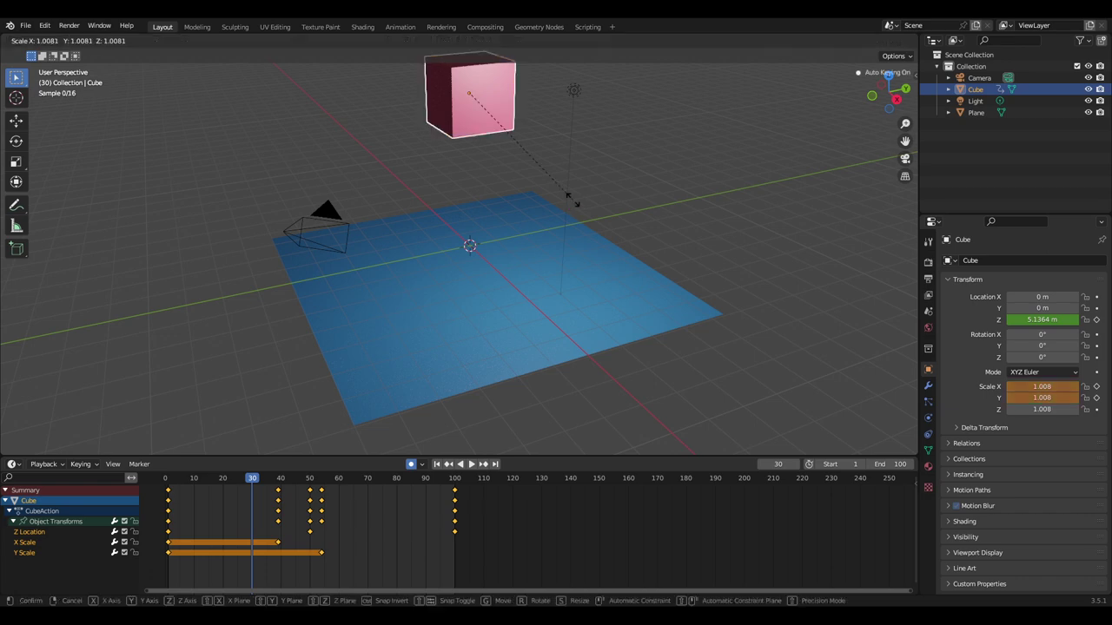
{"action": "left_click", "coordinate": [632, 258]}
{"action": "key", "text": "i"}
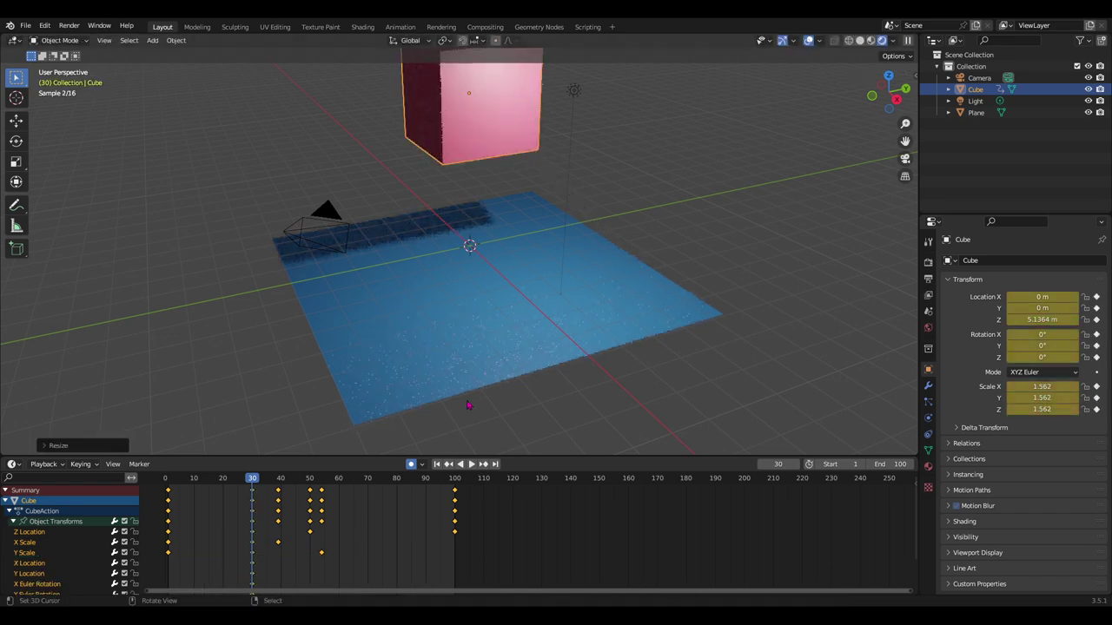
{"action": "mouse_move", "coordinate": [253, 484]}
{"action": "left_mouse_down"}
{"action": "mouse_move", "coordinate": [218, 484]}
{"action": "mouse_move", "coordinate": [367, 489]}
{"action": "left_mouse_up"}
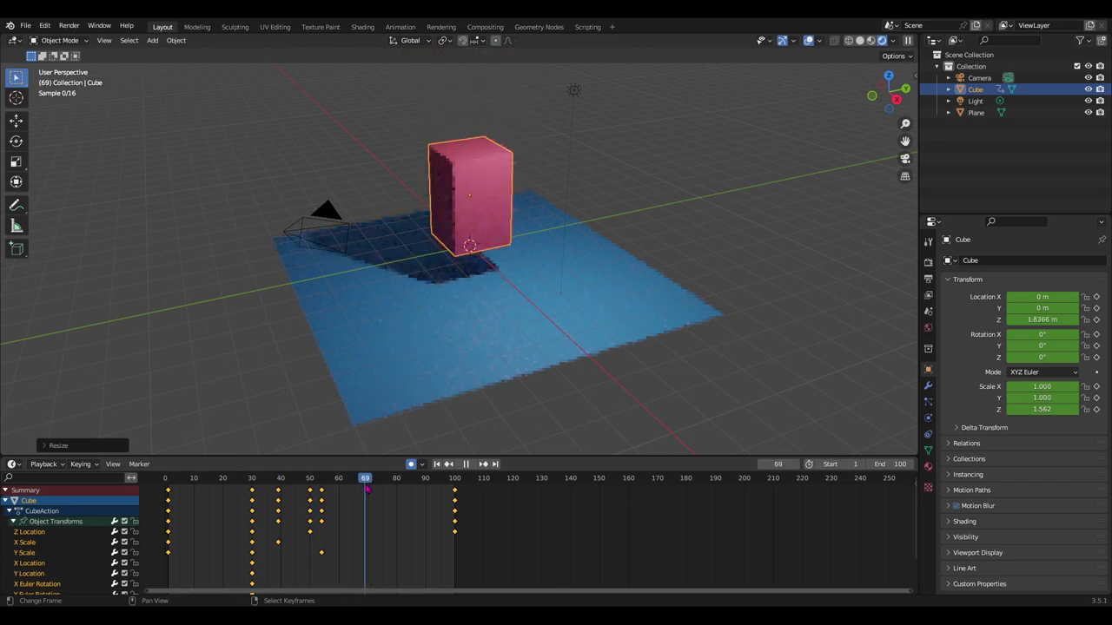
{"action": "key", "text": "ctrl+z"}
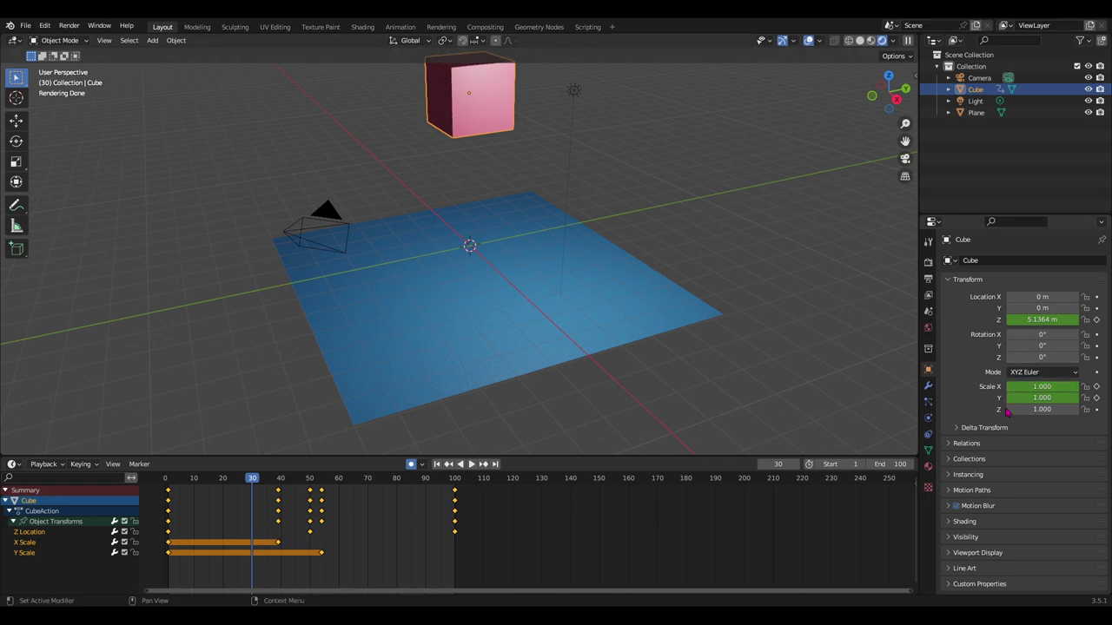
Keyframe the cube wide at frame 30 (X 1.630, Y 1.900) and thin at frame 71 (X 0.260, Y 0.340)
{"action": "left_click_drag", "start_coordinate": [1042, 387], "coordinate": [1068, 398]}
{"action": "key", "text": "i"}
{"action": "key", "text": "i"}
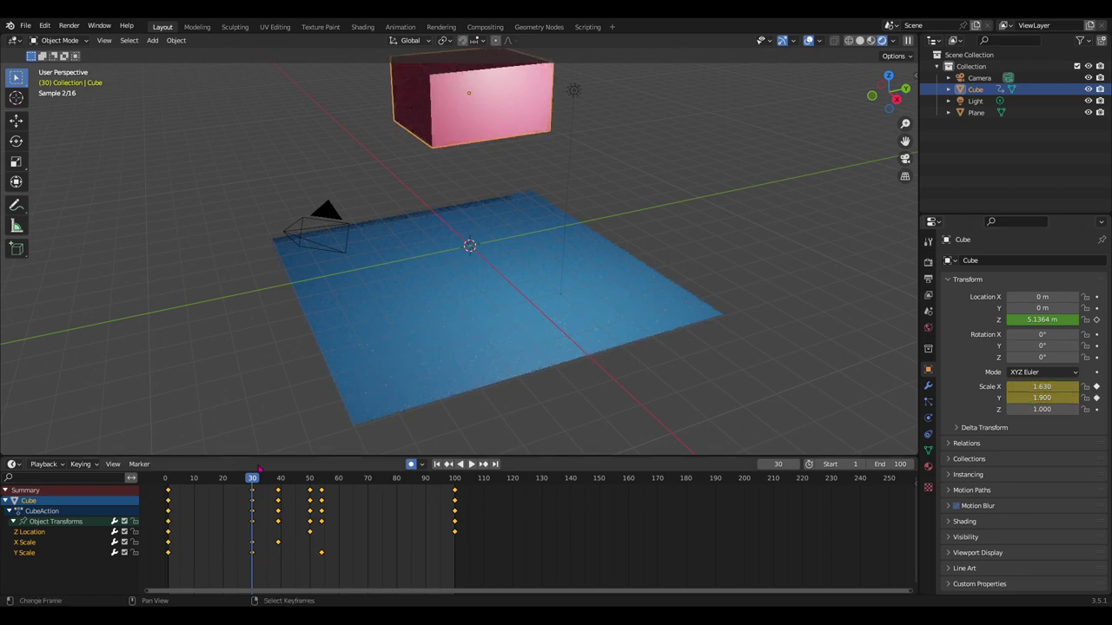
{"action": "left_click_drag", "start_coordinate": [257, 487], "coordinate": [371, 487]}
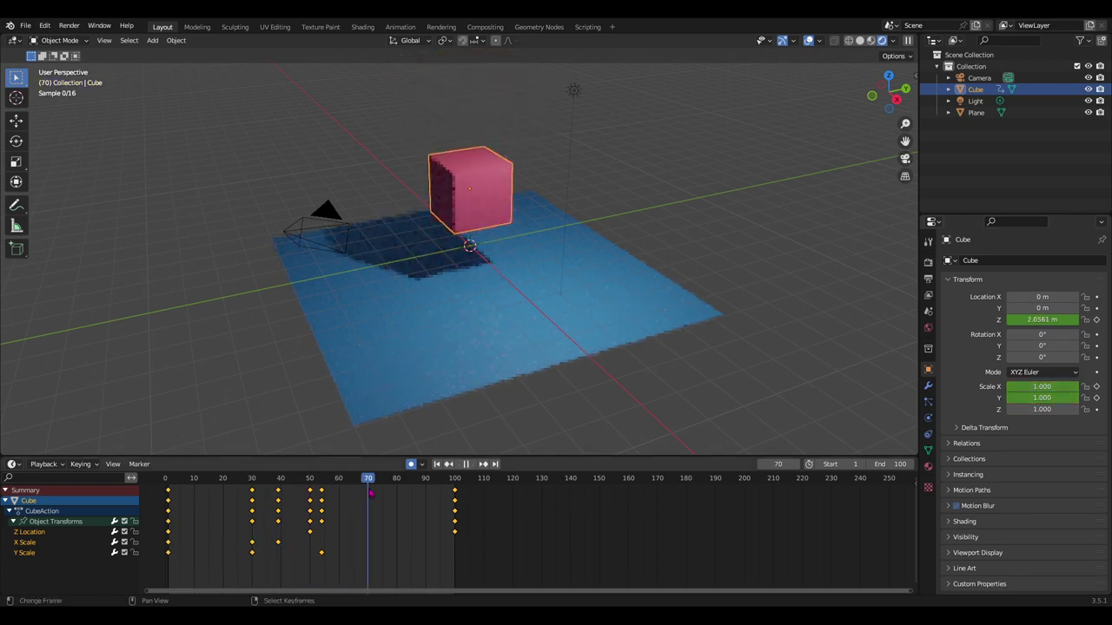
{"action": "mouse_move", "coordinate": [1049, 387]}
{"action": "left_mouse_down"}
{"action": "mouse_move", "coordinate": [1008, 387]}
{"action": "mouse_move", "coordinate": [1038, 398]}
{"action": "left_mouse_up"}
{"action": "key", "text": "i"}
{"action": "key", "text": "i"}
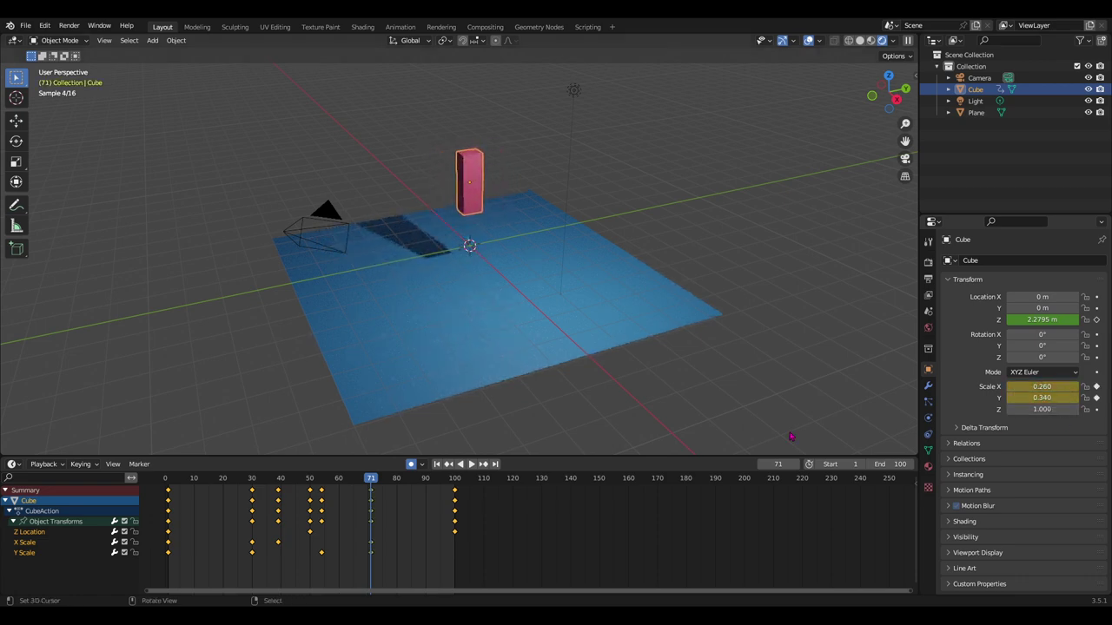
Play the squash-and-stretch animation, then jump to frame 100
{"action": "left_click", "coordinate": [472, 464]}
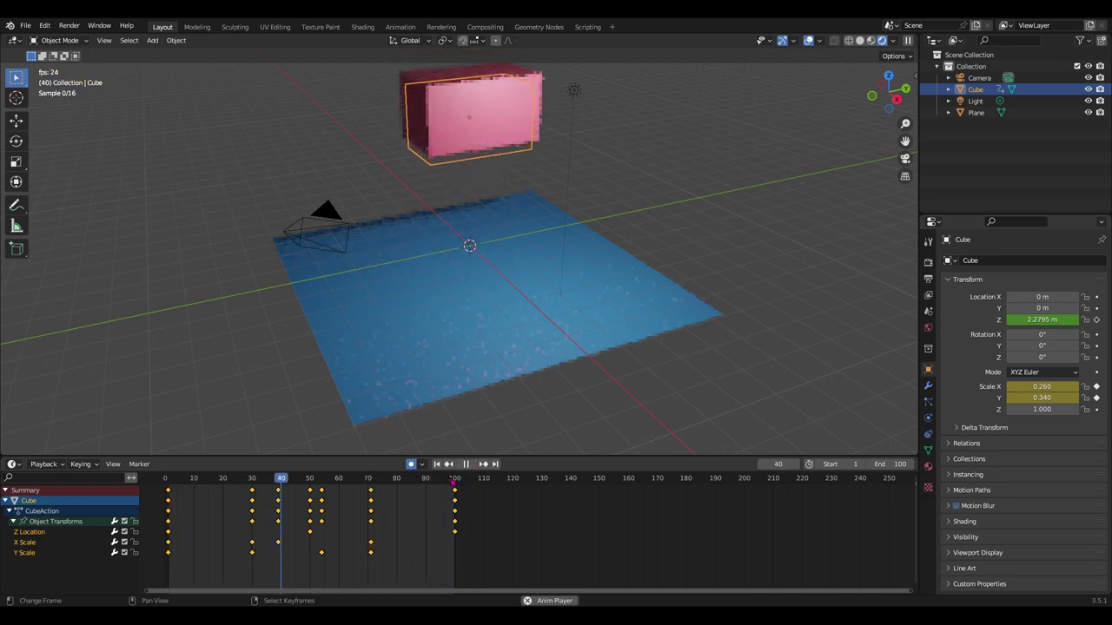
{"action": "left_click", "coordinate": [437, 463]}
{"action": "left_click", "coordinate": [466, 464]}
{"action": "left_click", "coordinate": [454, 488]}
{"action": "type", "text": "1"}
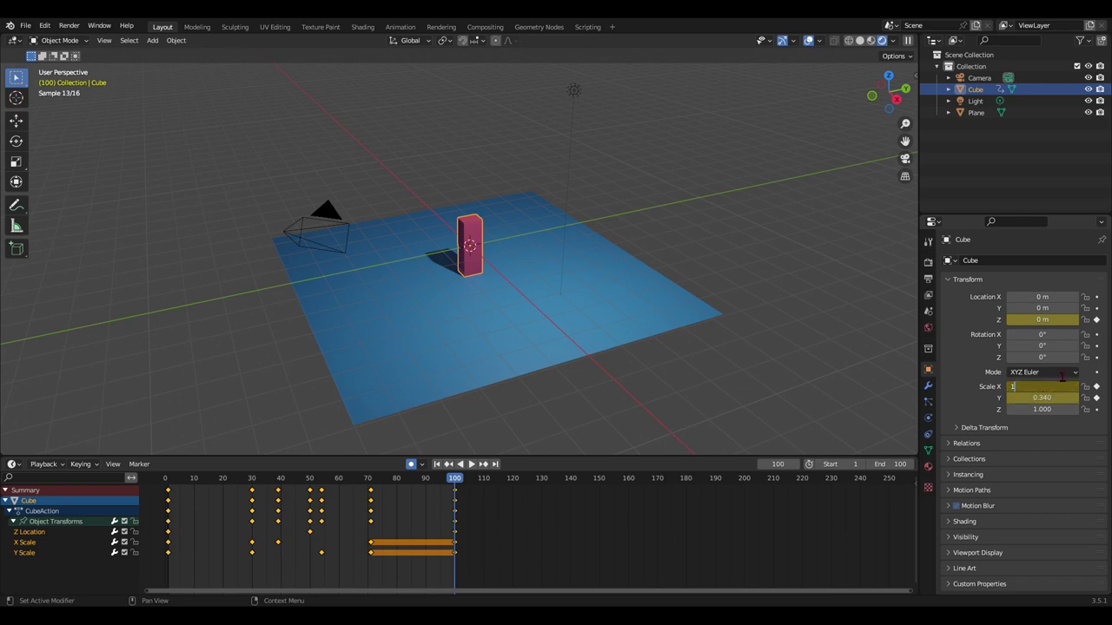
Commit X and Y scale of 1.000 at frame 100, play it back, and deselect the cube
{"action": "key", "text": "Return"}
{"action": "key", "text": "Return"}
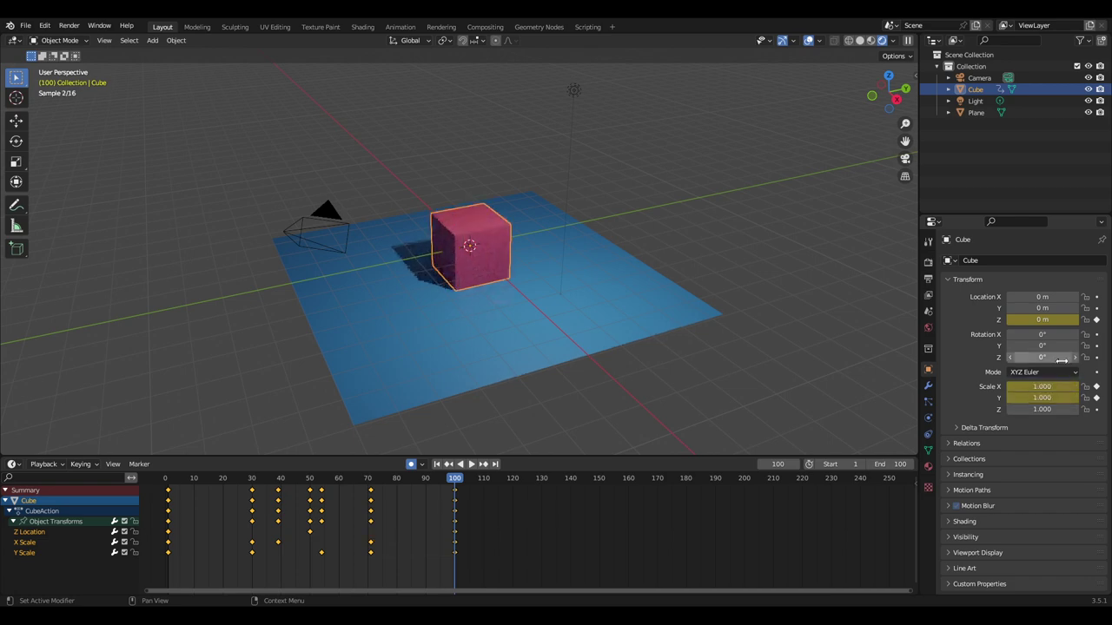
{"action": "left_click", "coordinate": [471, 465]}
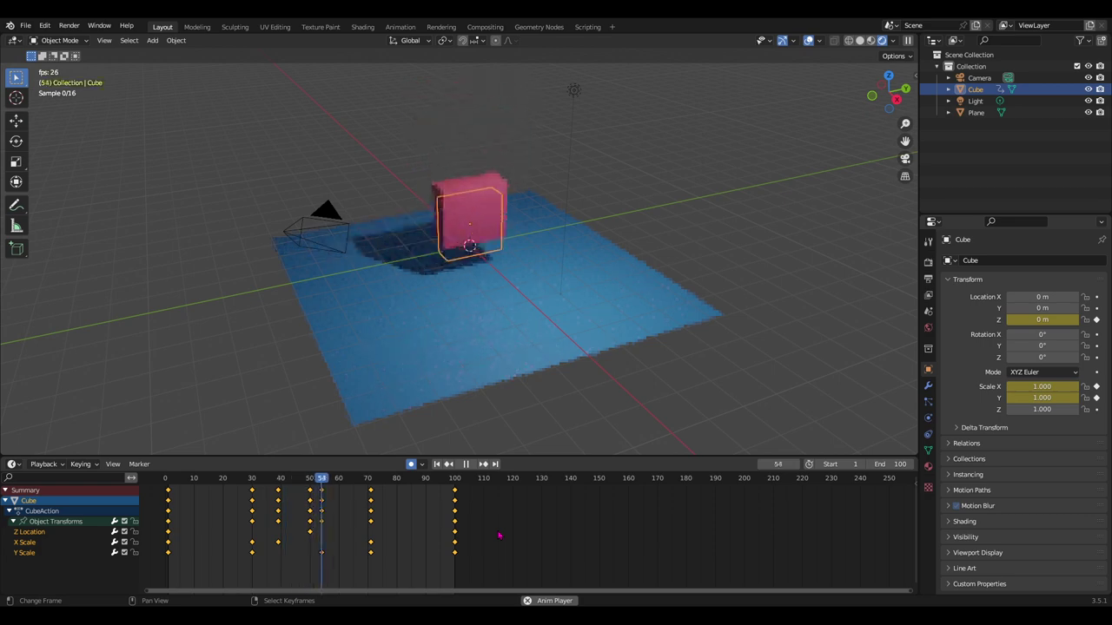
{"action": "right_click", "coordinate": [730, 362]}
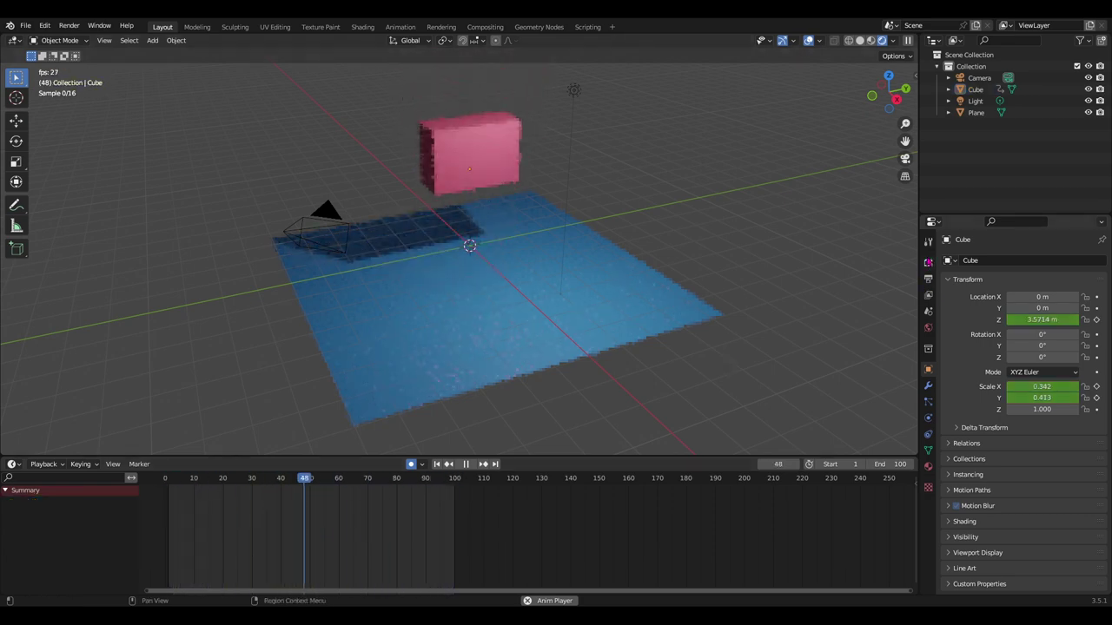
Set the Render Properties render engine to Eevee instead of Cycles
{"action": "left_click", "coordinate": [927, 261]}
{"action": "left_click", "coordinate": [1058, 260]}
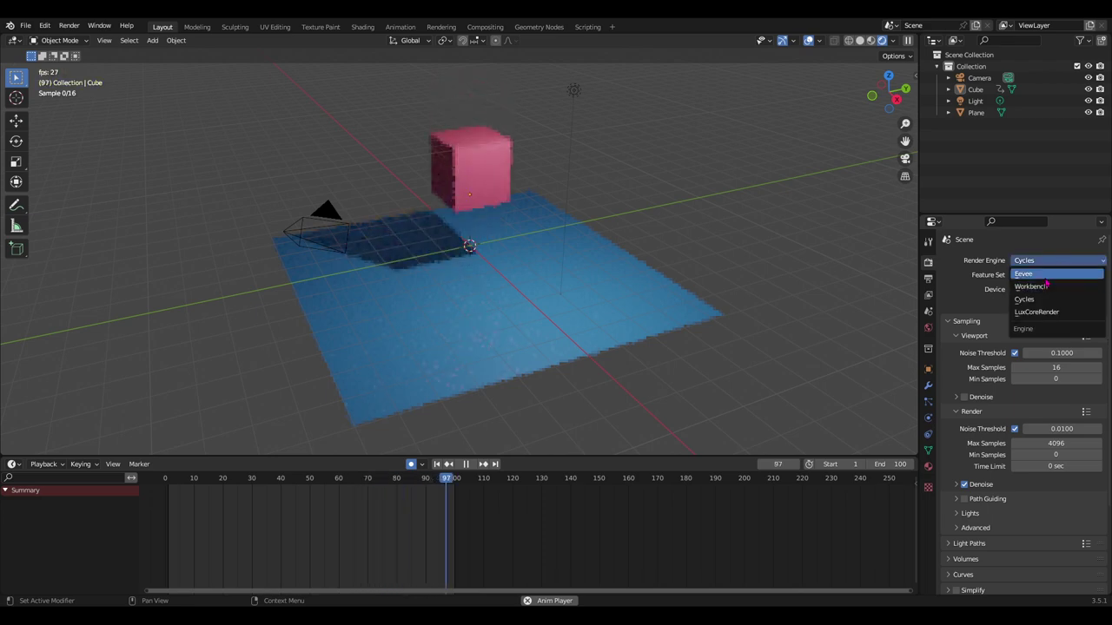
{"action": "left_click", "coordinate": [1046, 275]}
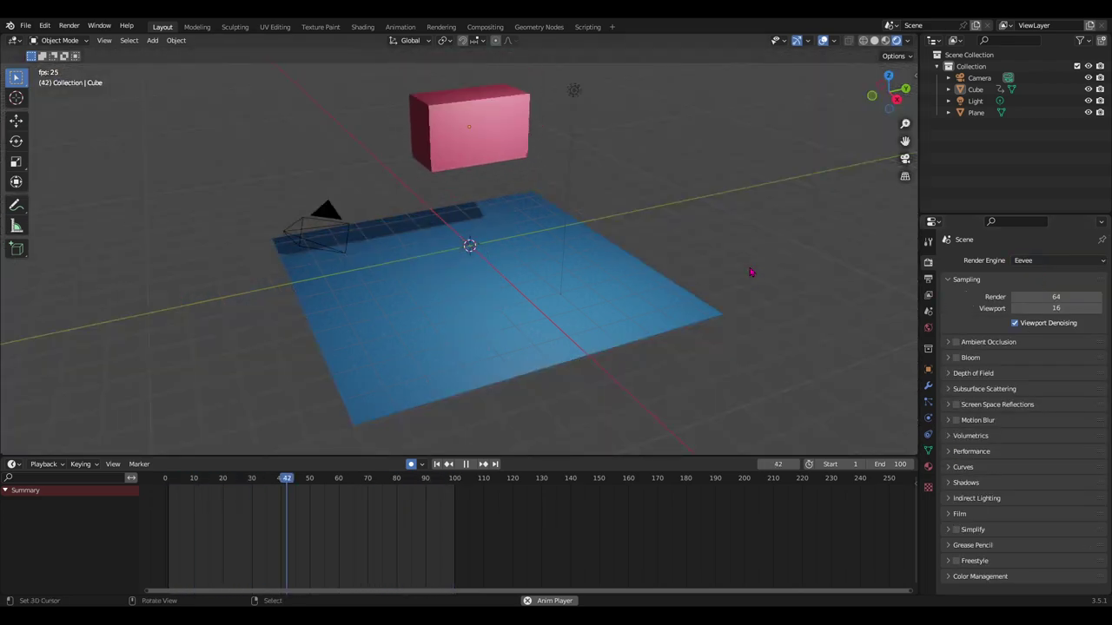